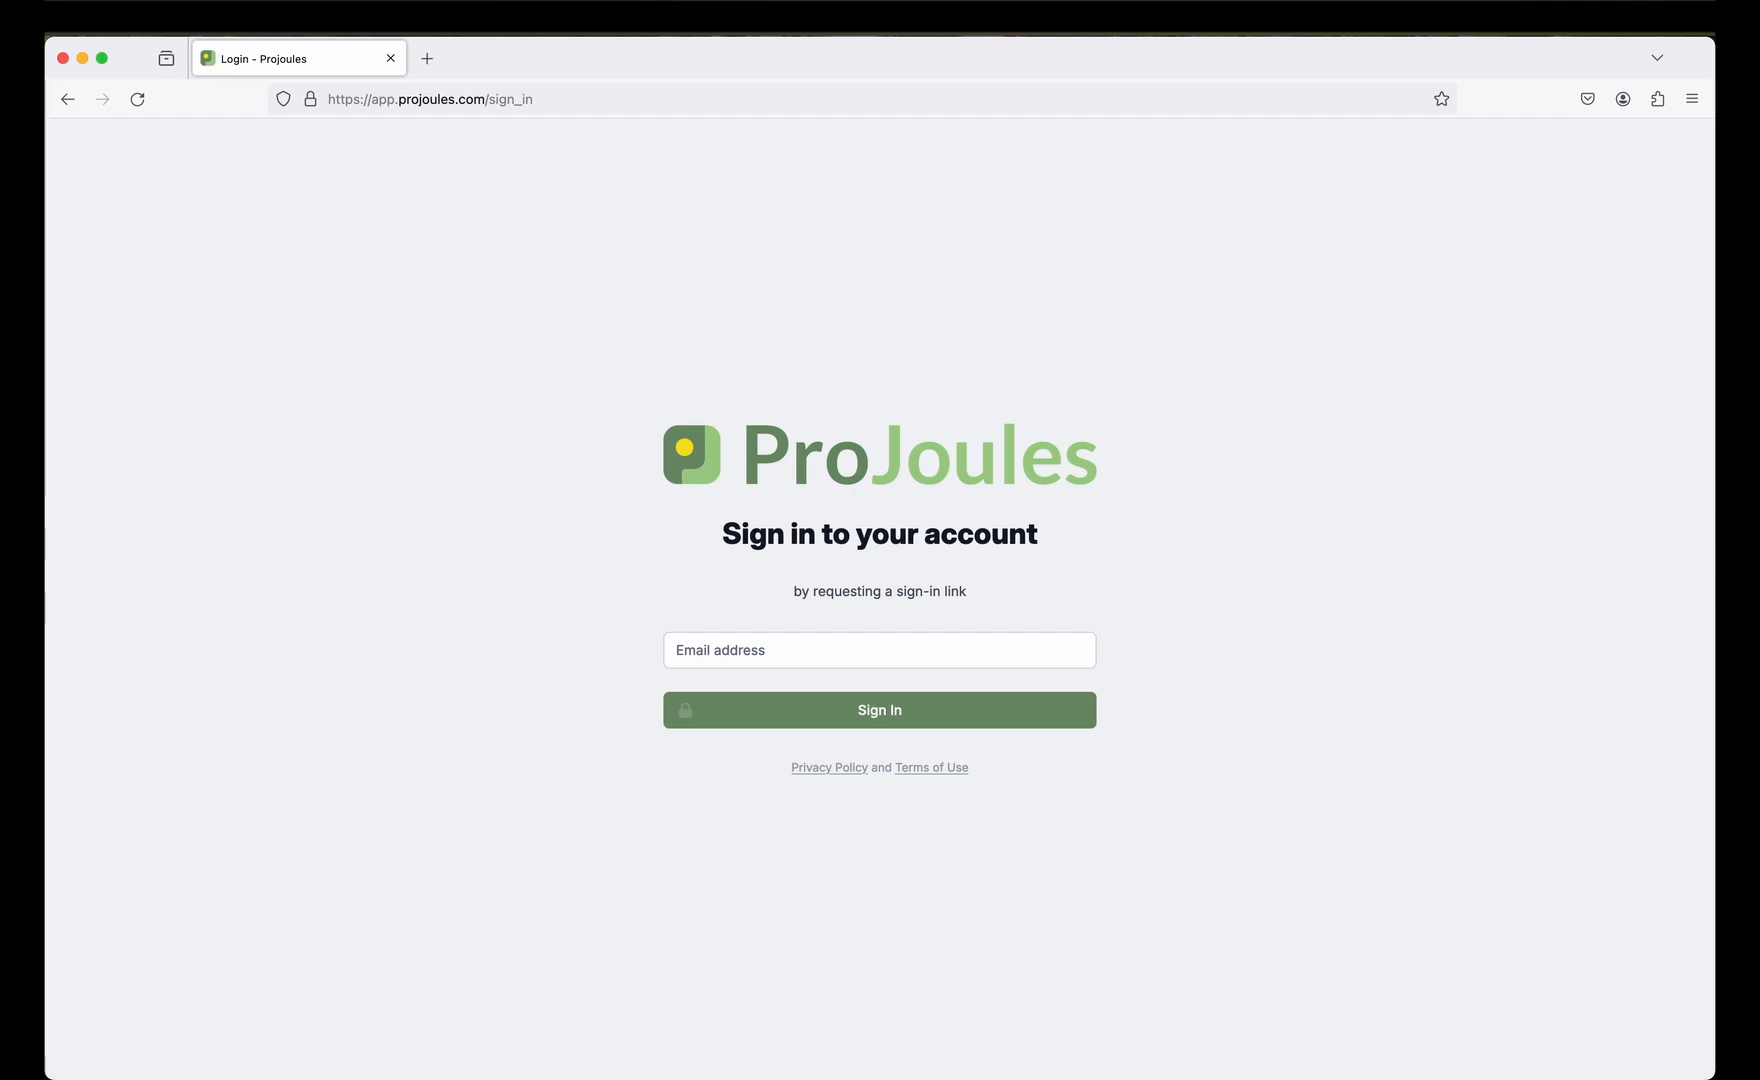
Enter the account email address and request a ProJoules sign-in link.
left_click(1017, 653)
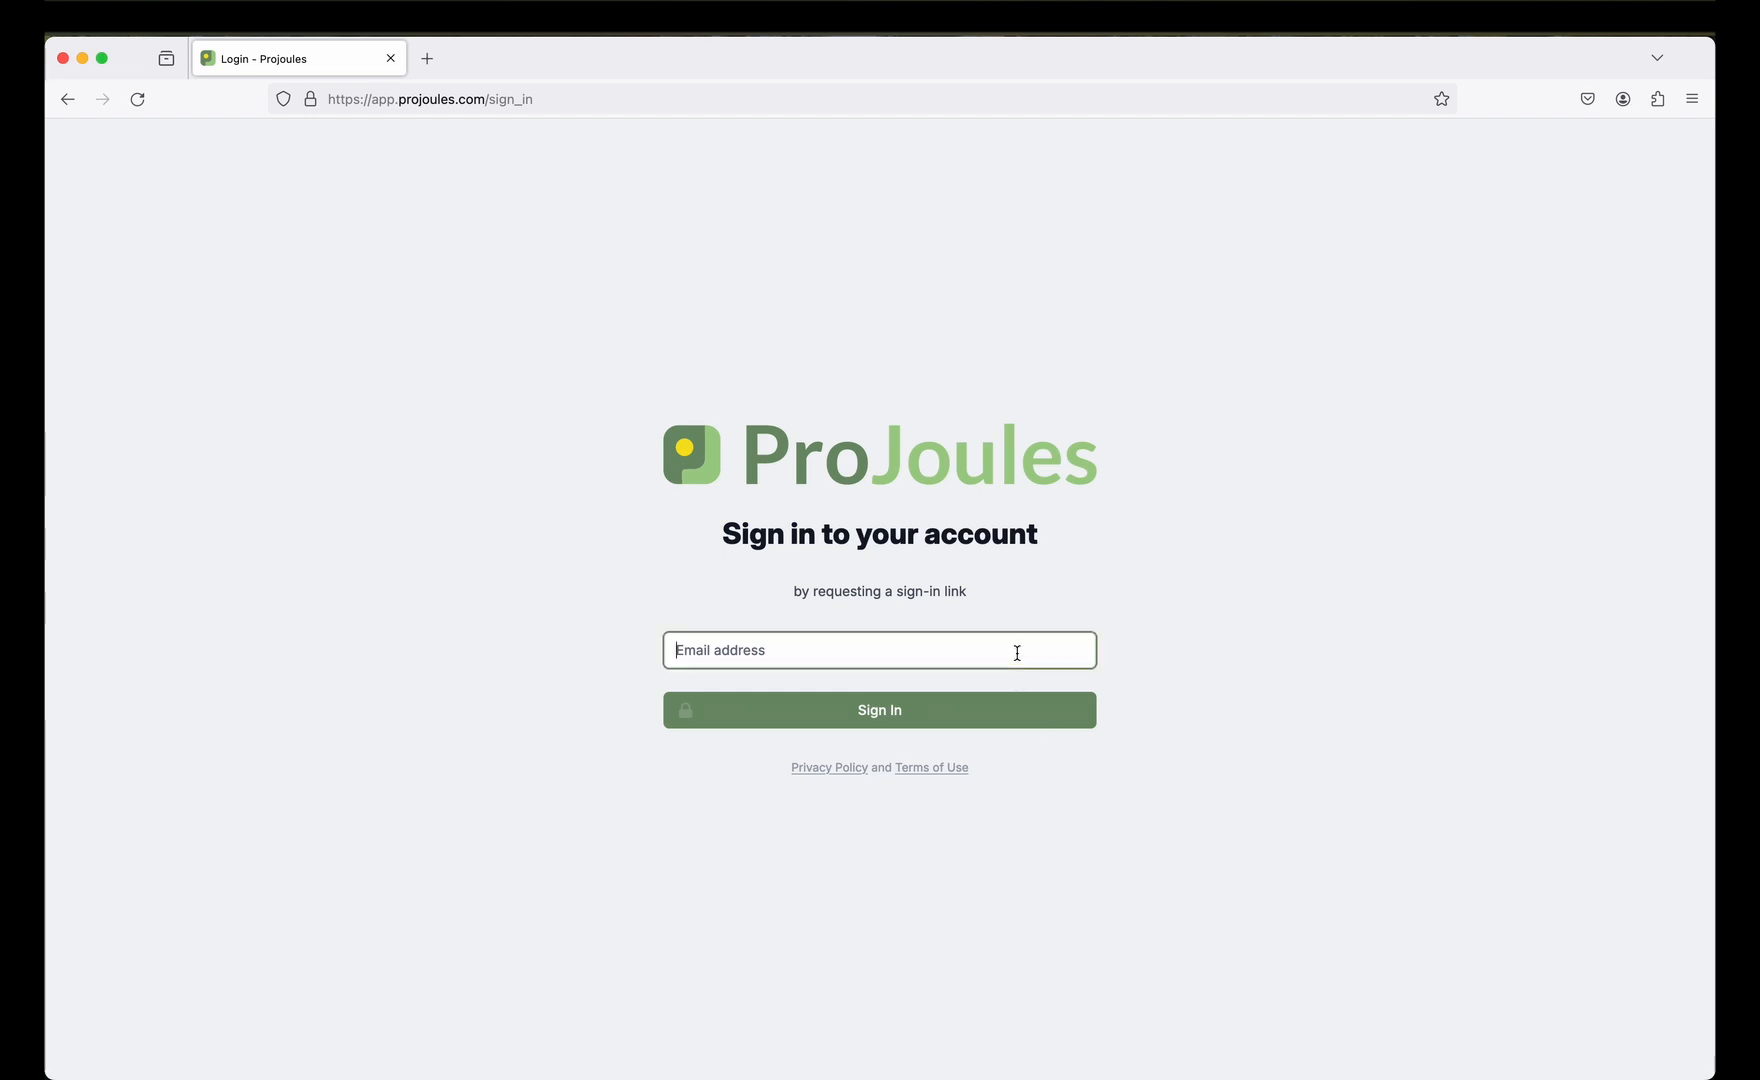
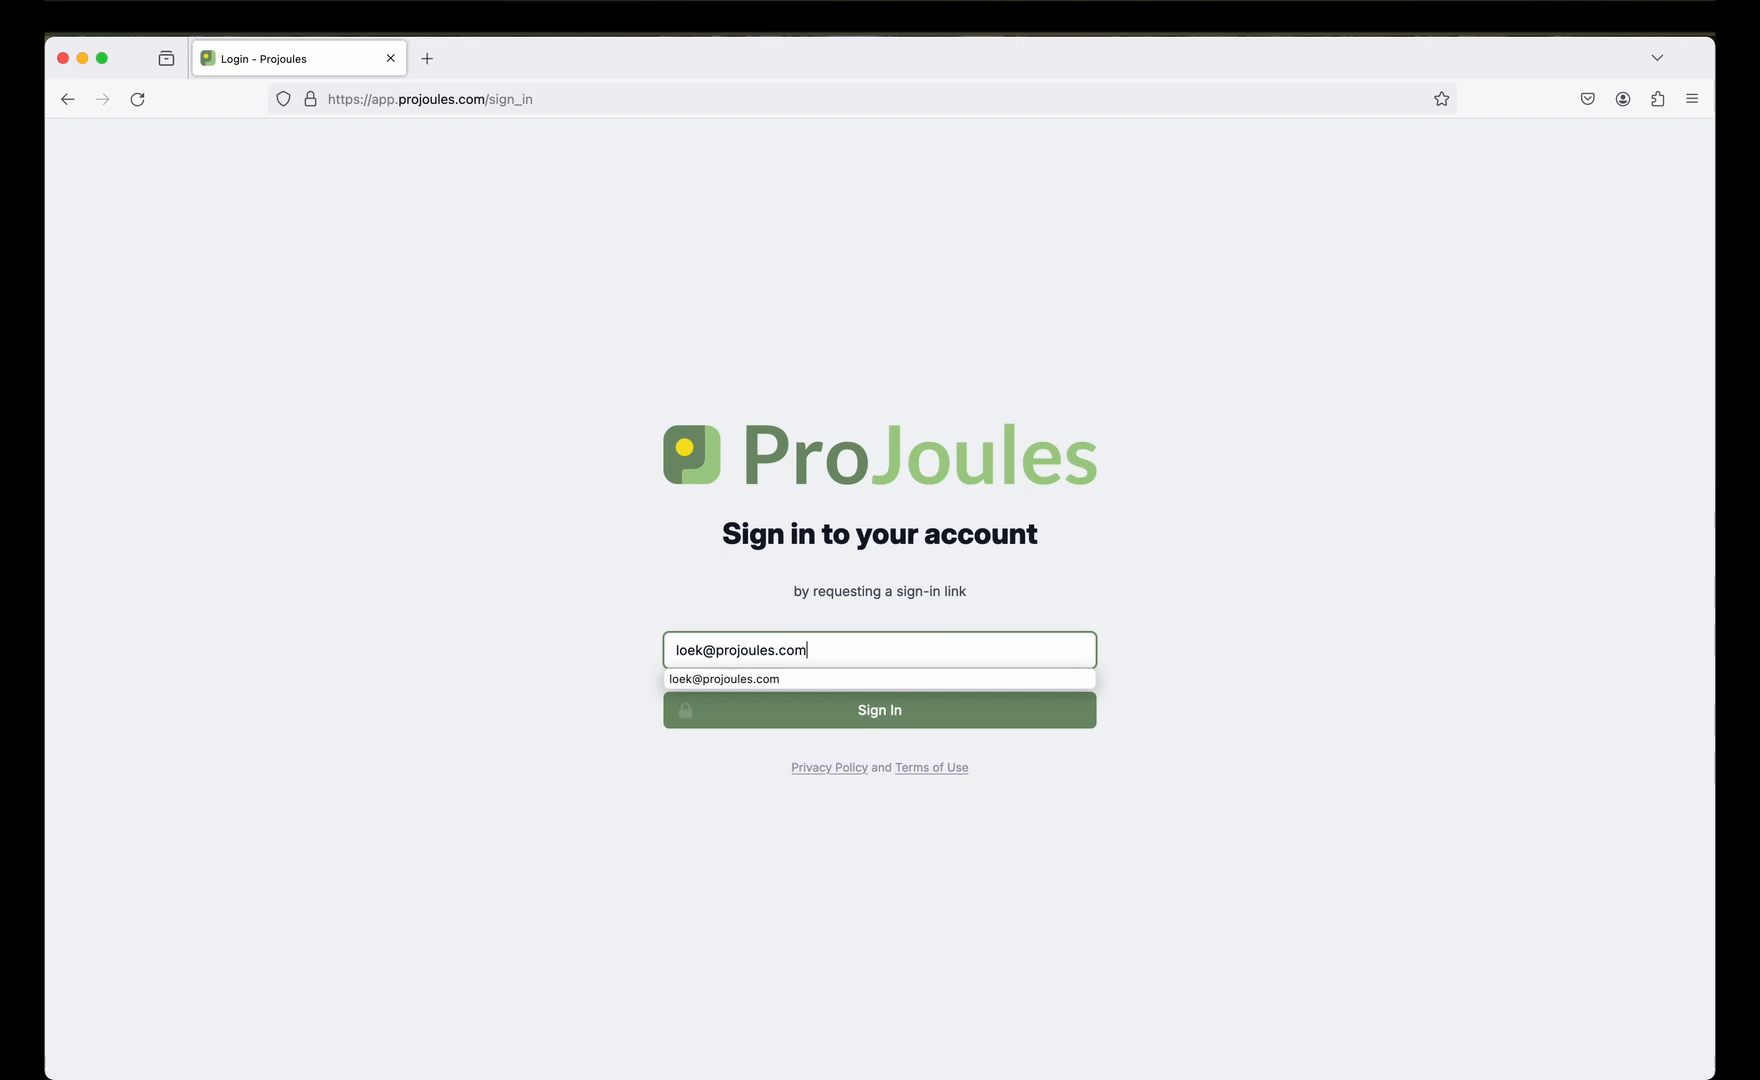
key("Return")
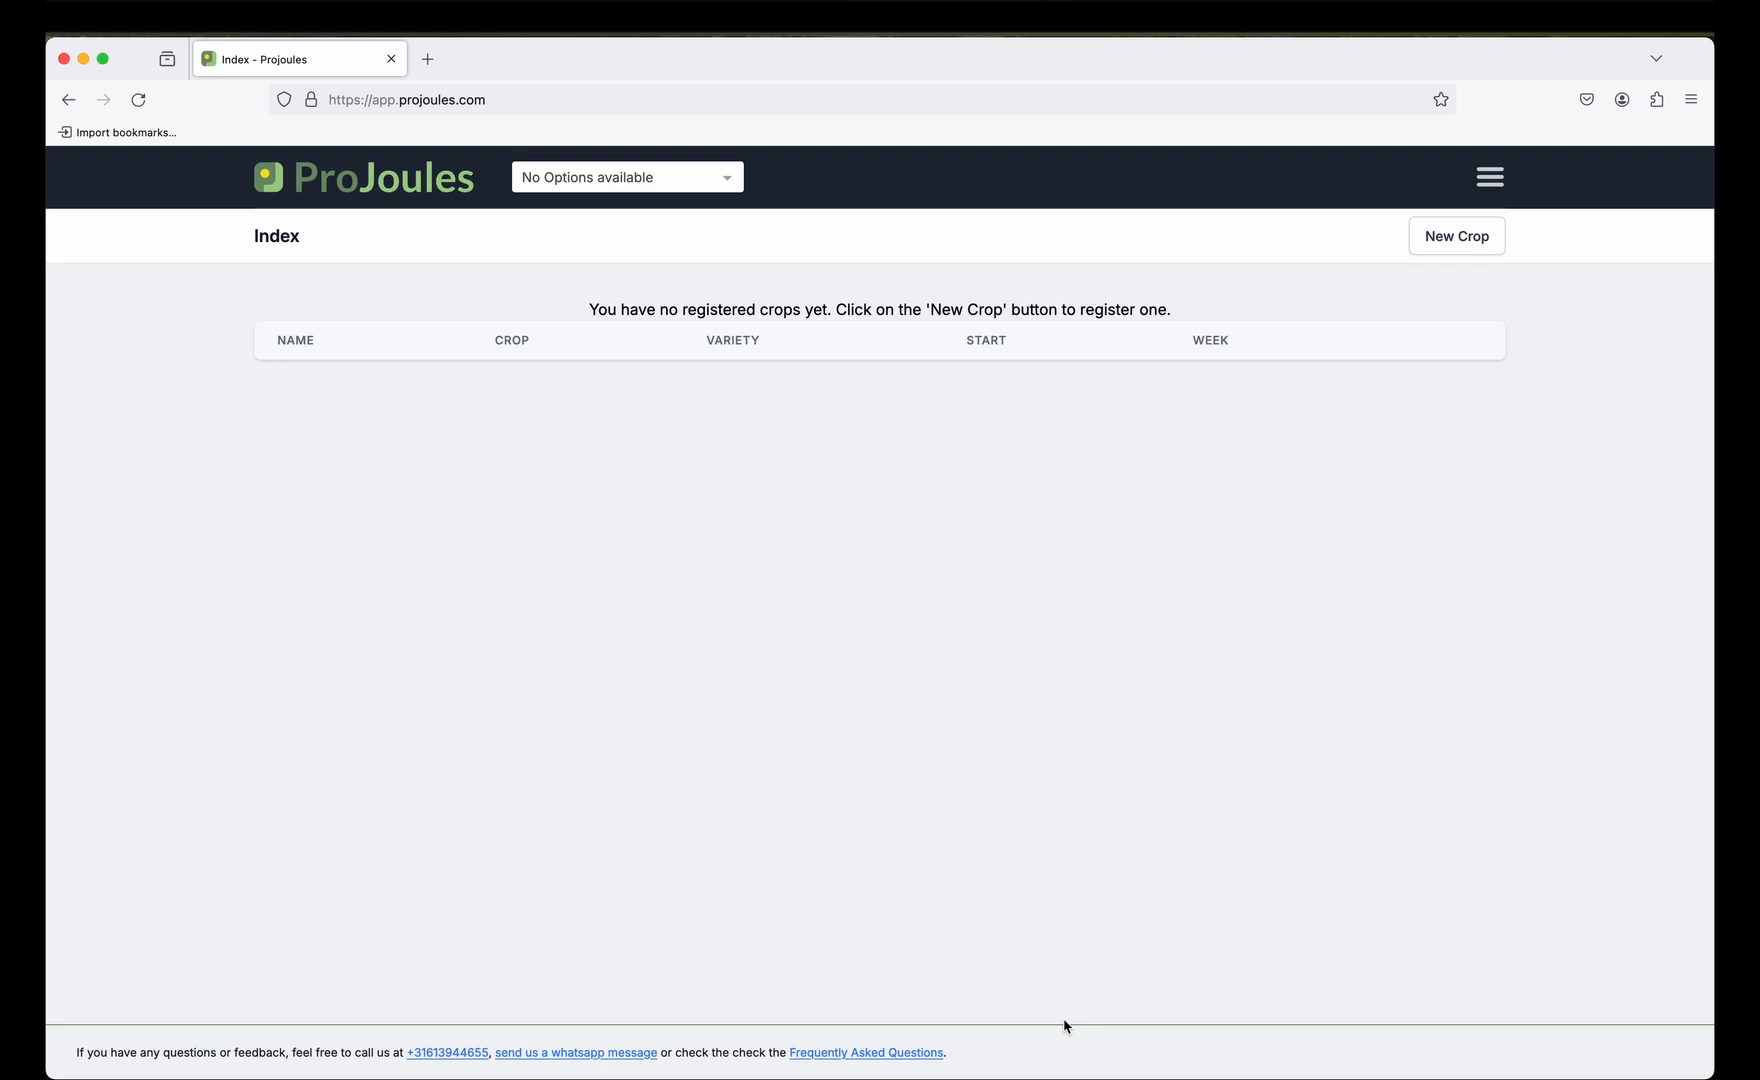
Bookmark the ProJoules Index page in the browser and go to the Profile settings.
left_click(1441, 99)
left_click(1420, 360)
left_click(1491, 186)
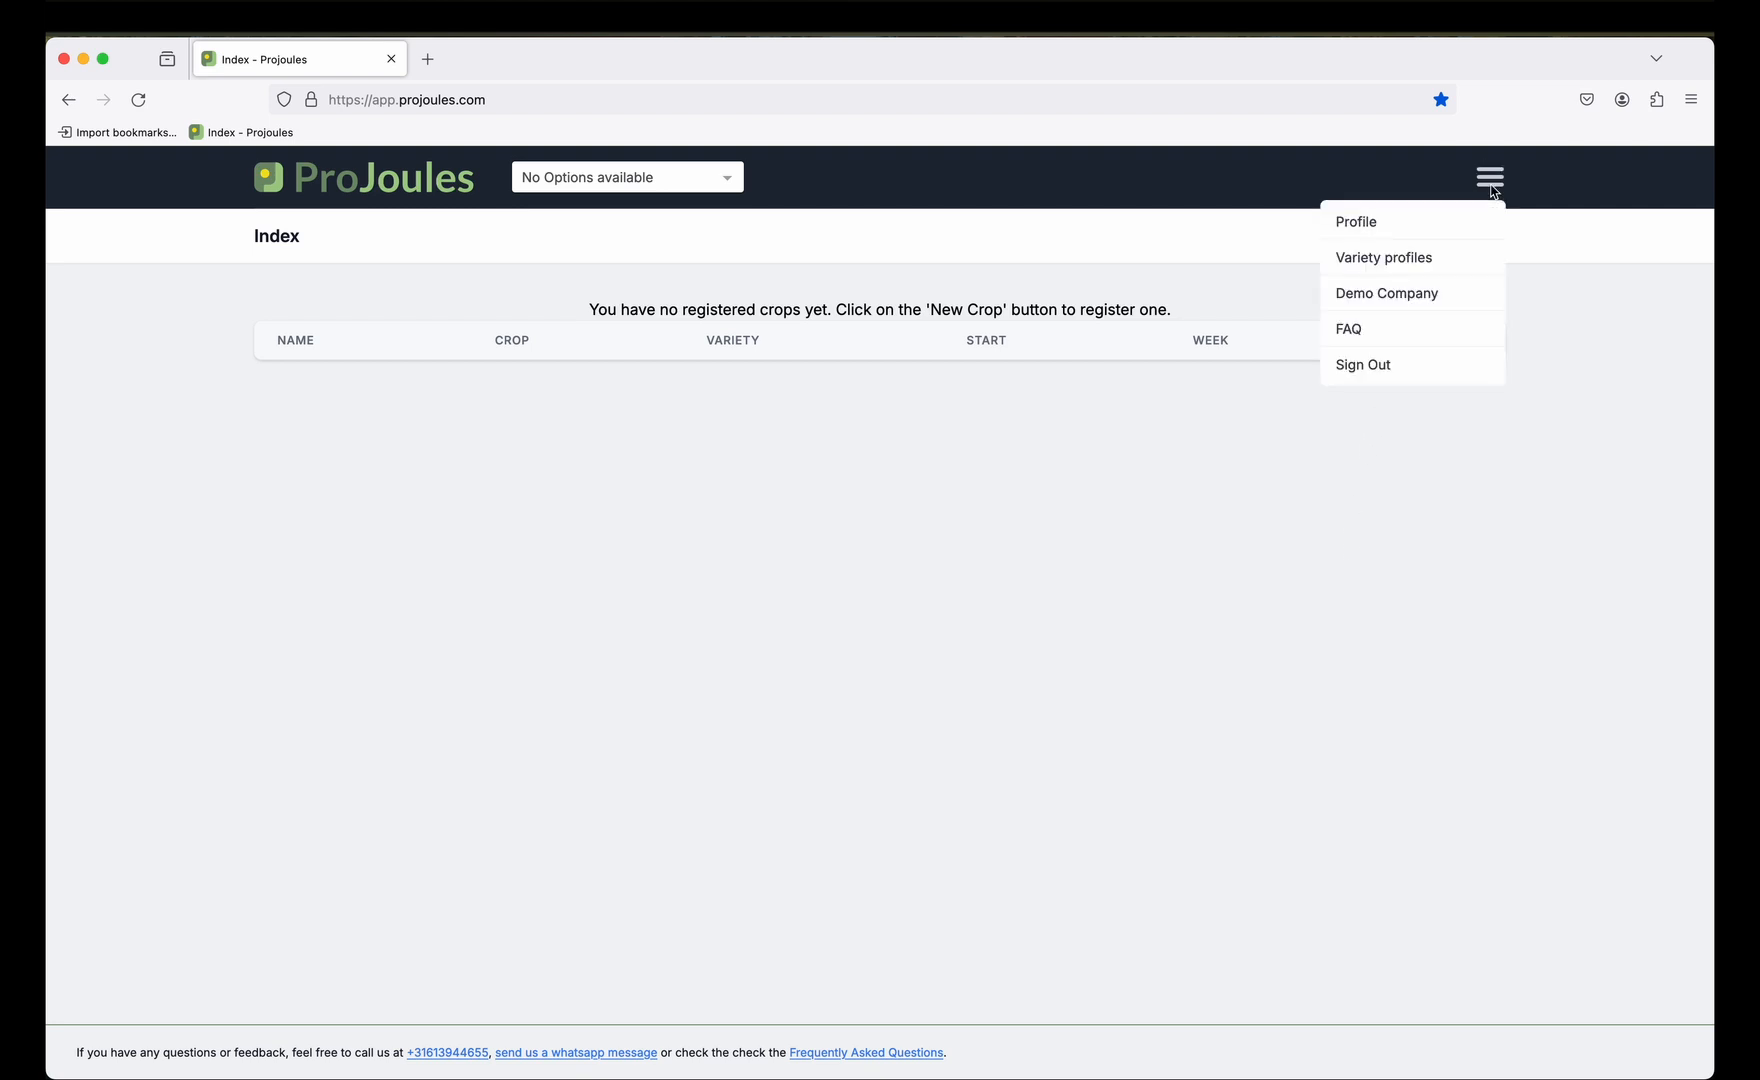
left_click(1481, 221)
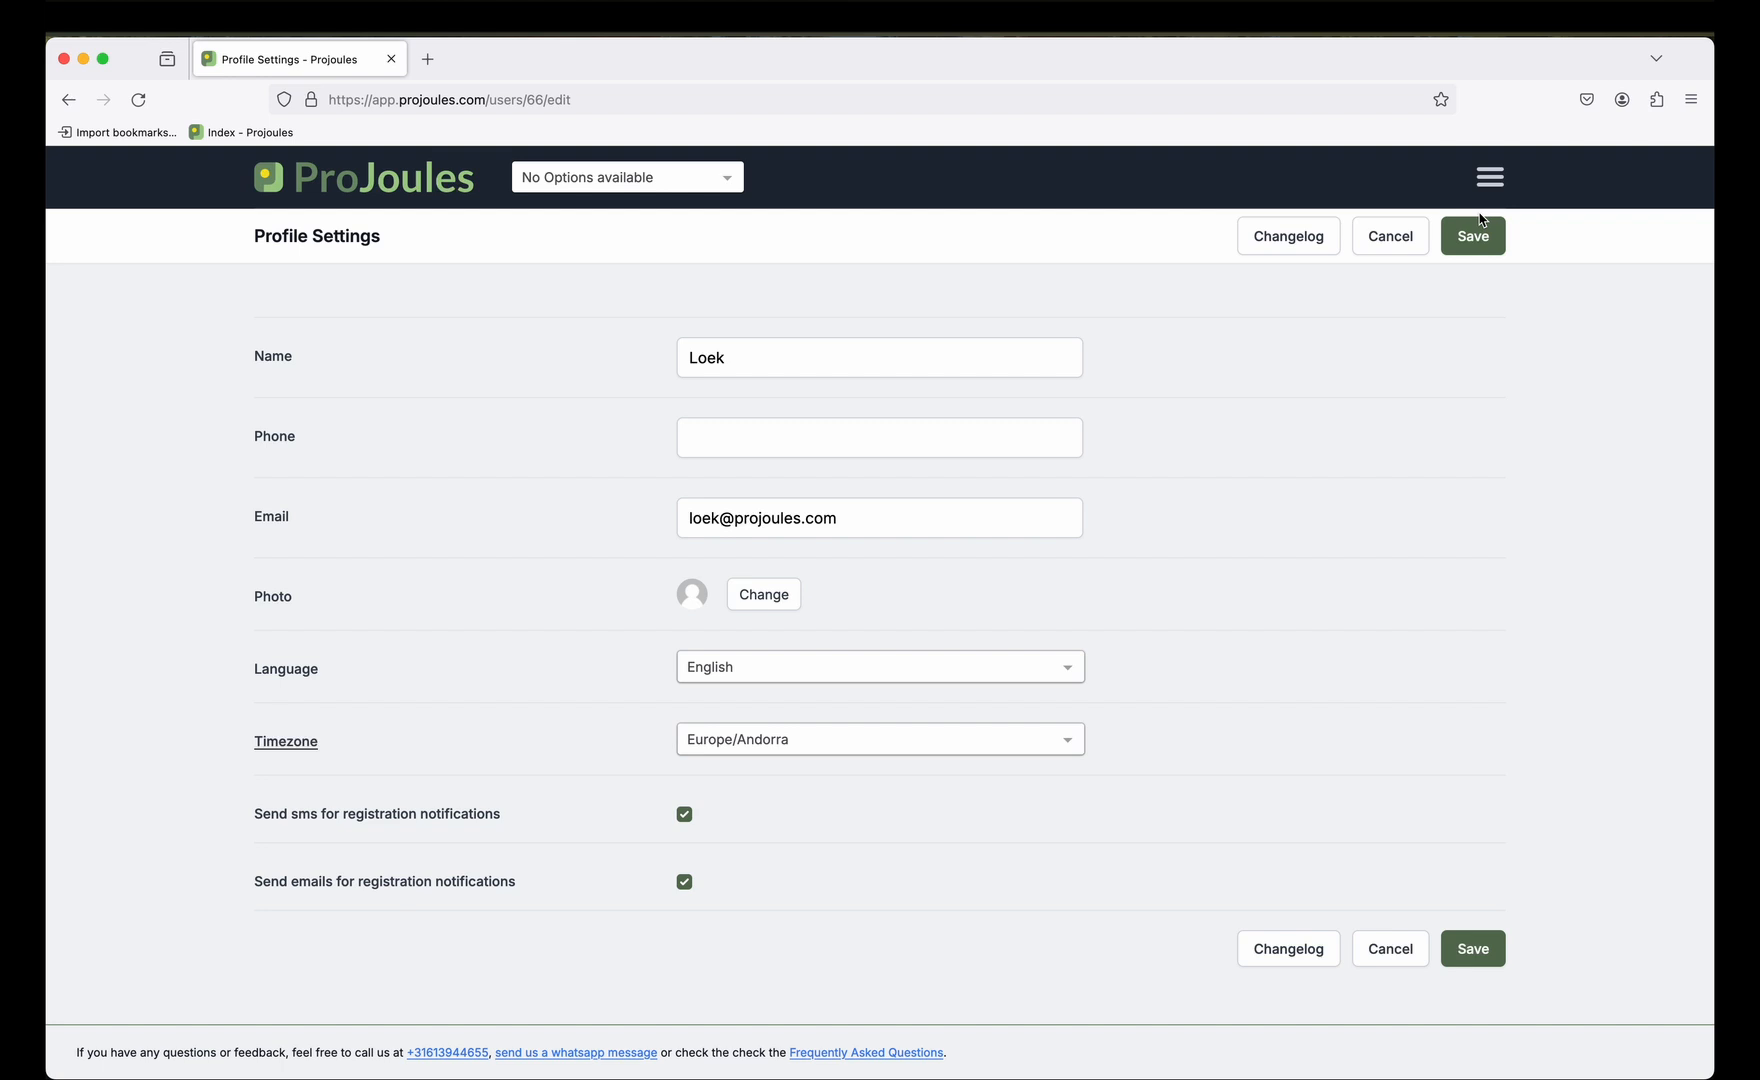
Save the profile settings with the interface language left unchanged.
left_click(1070, 664)
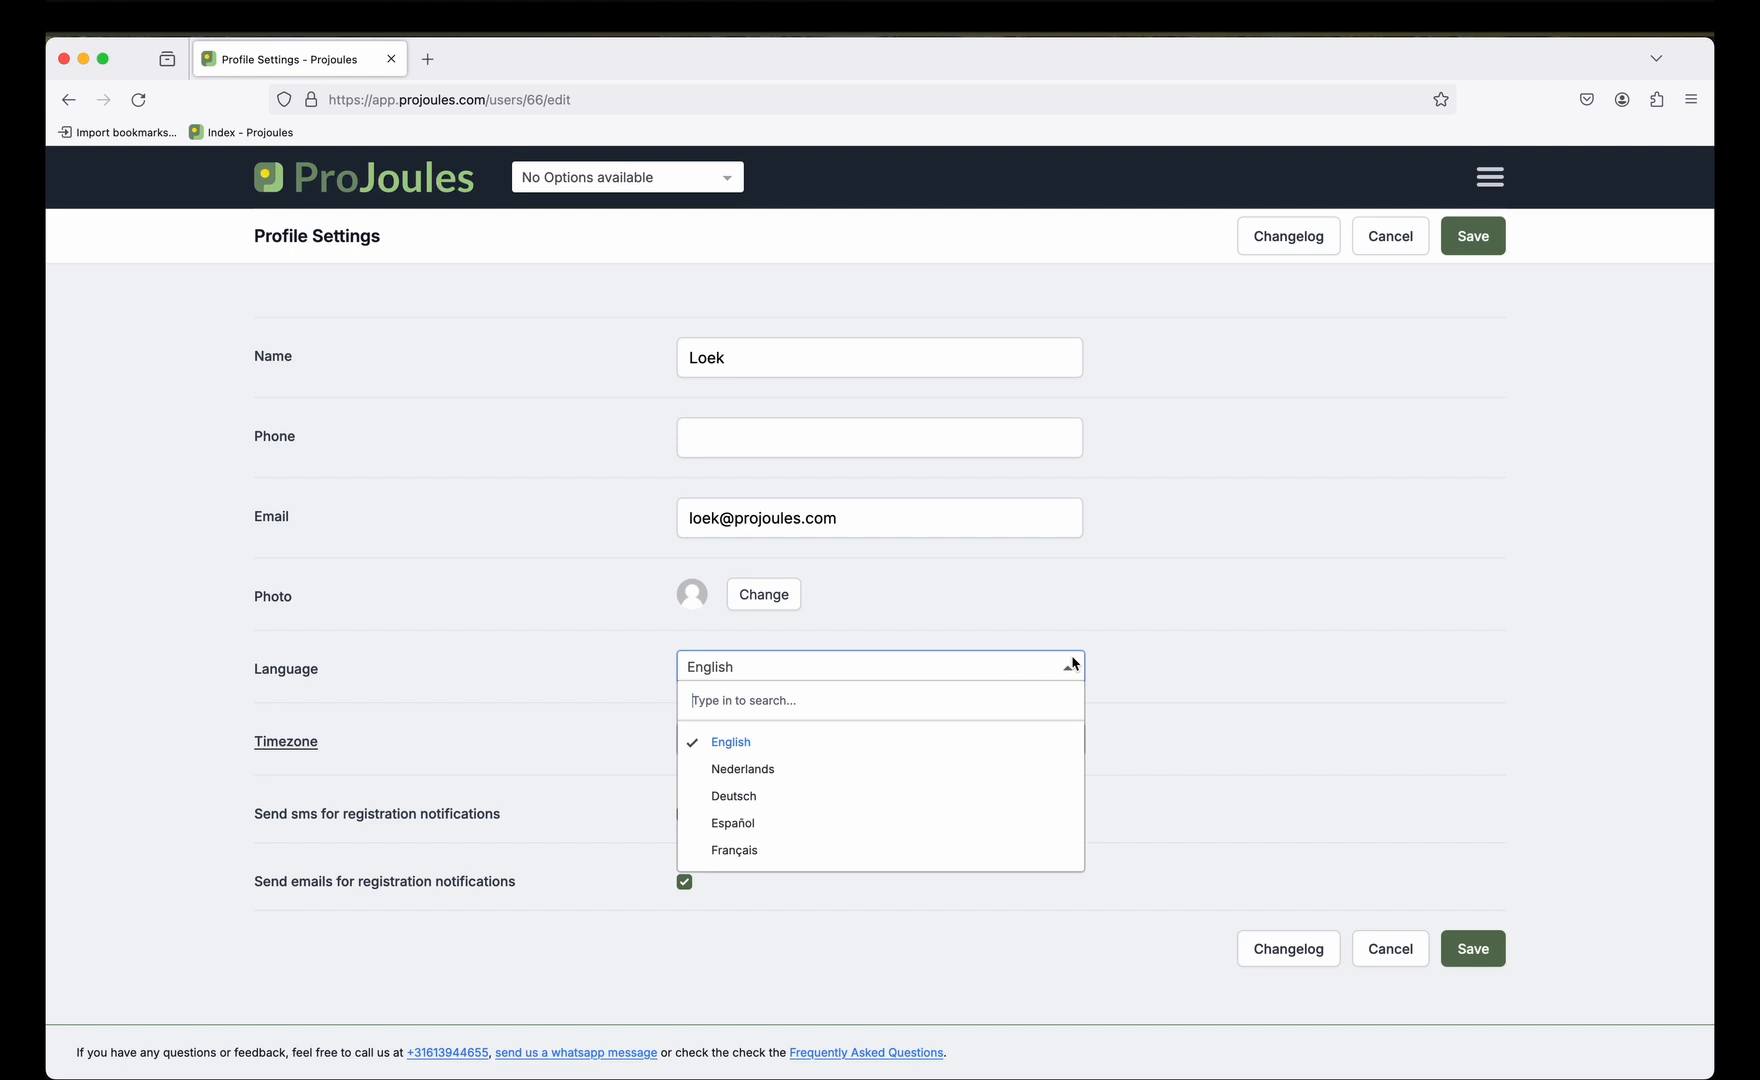
left_click(1365, 770)
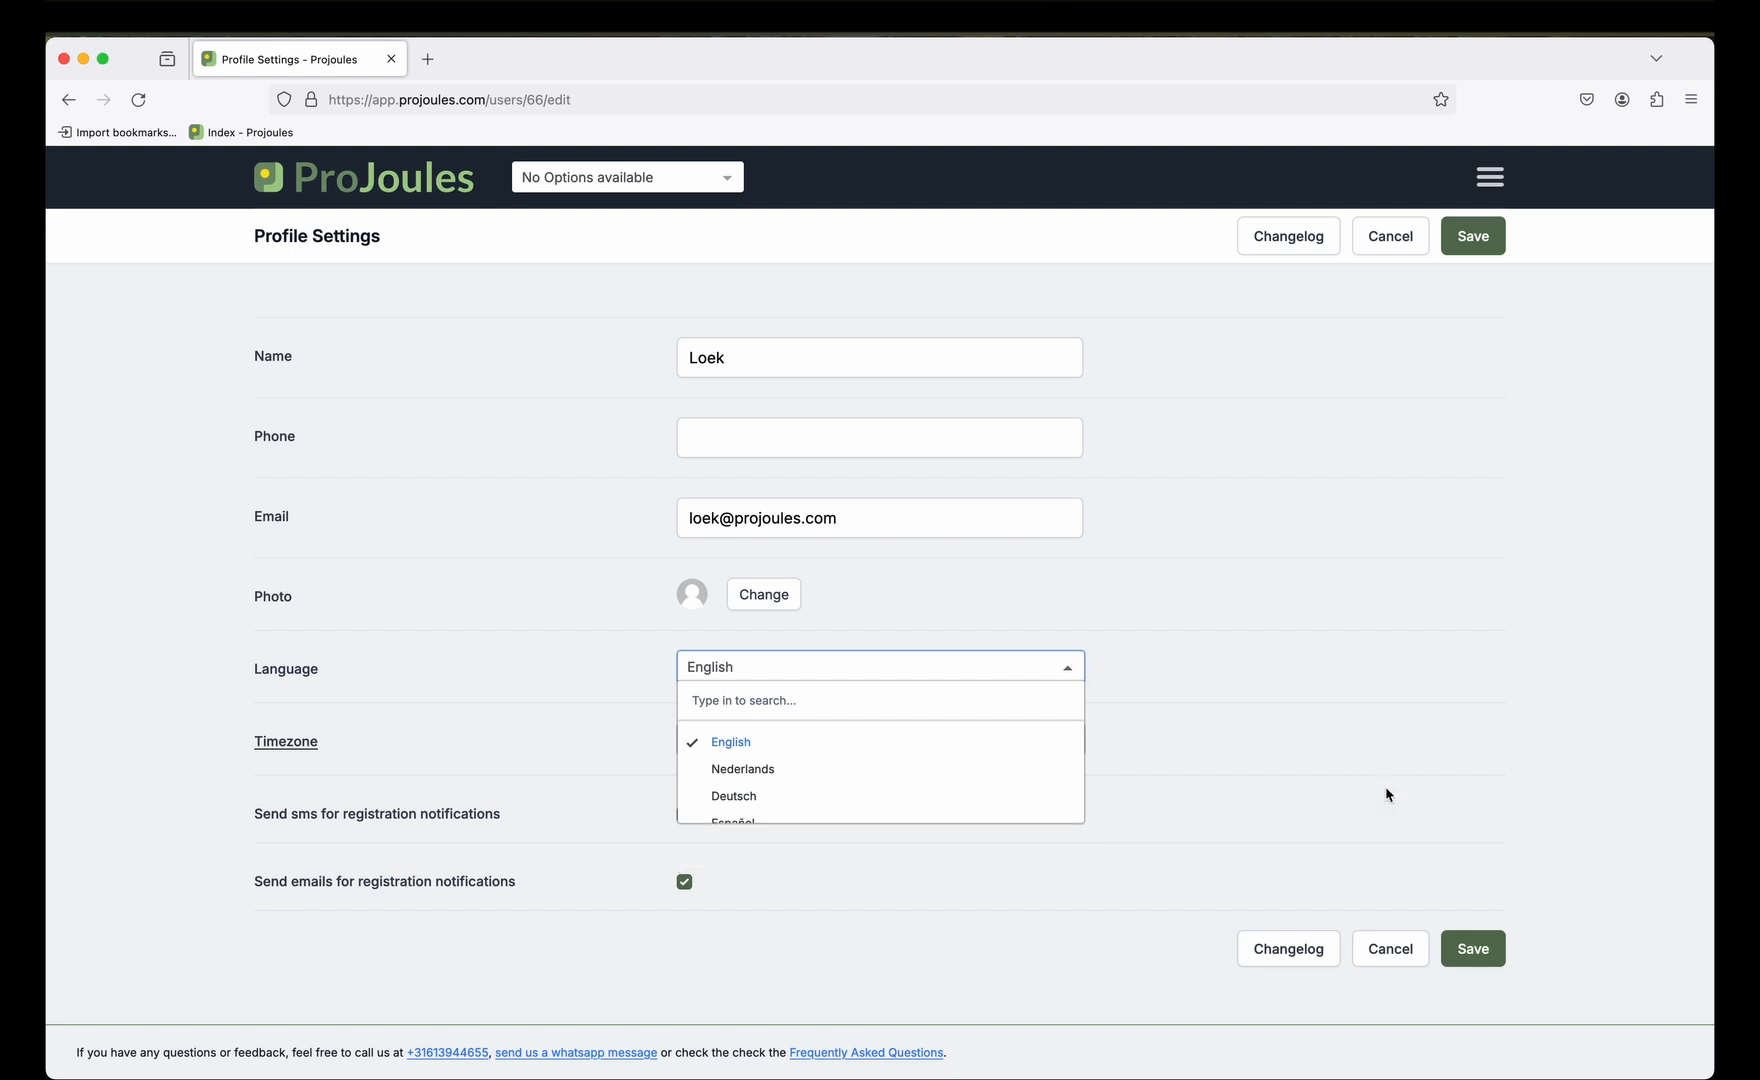
left_click(1471, 960)
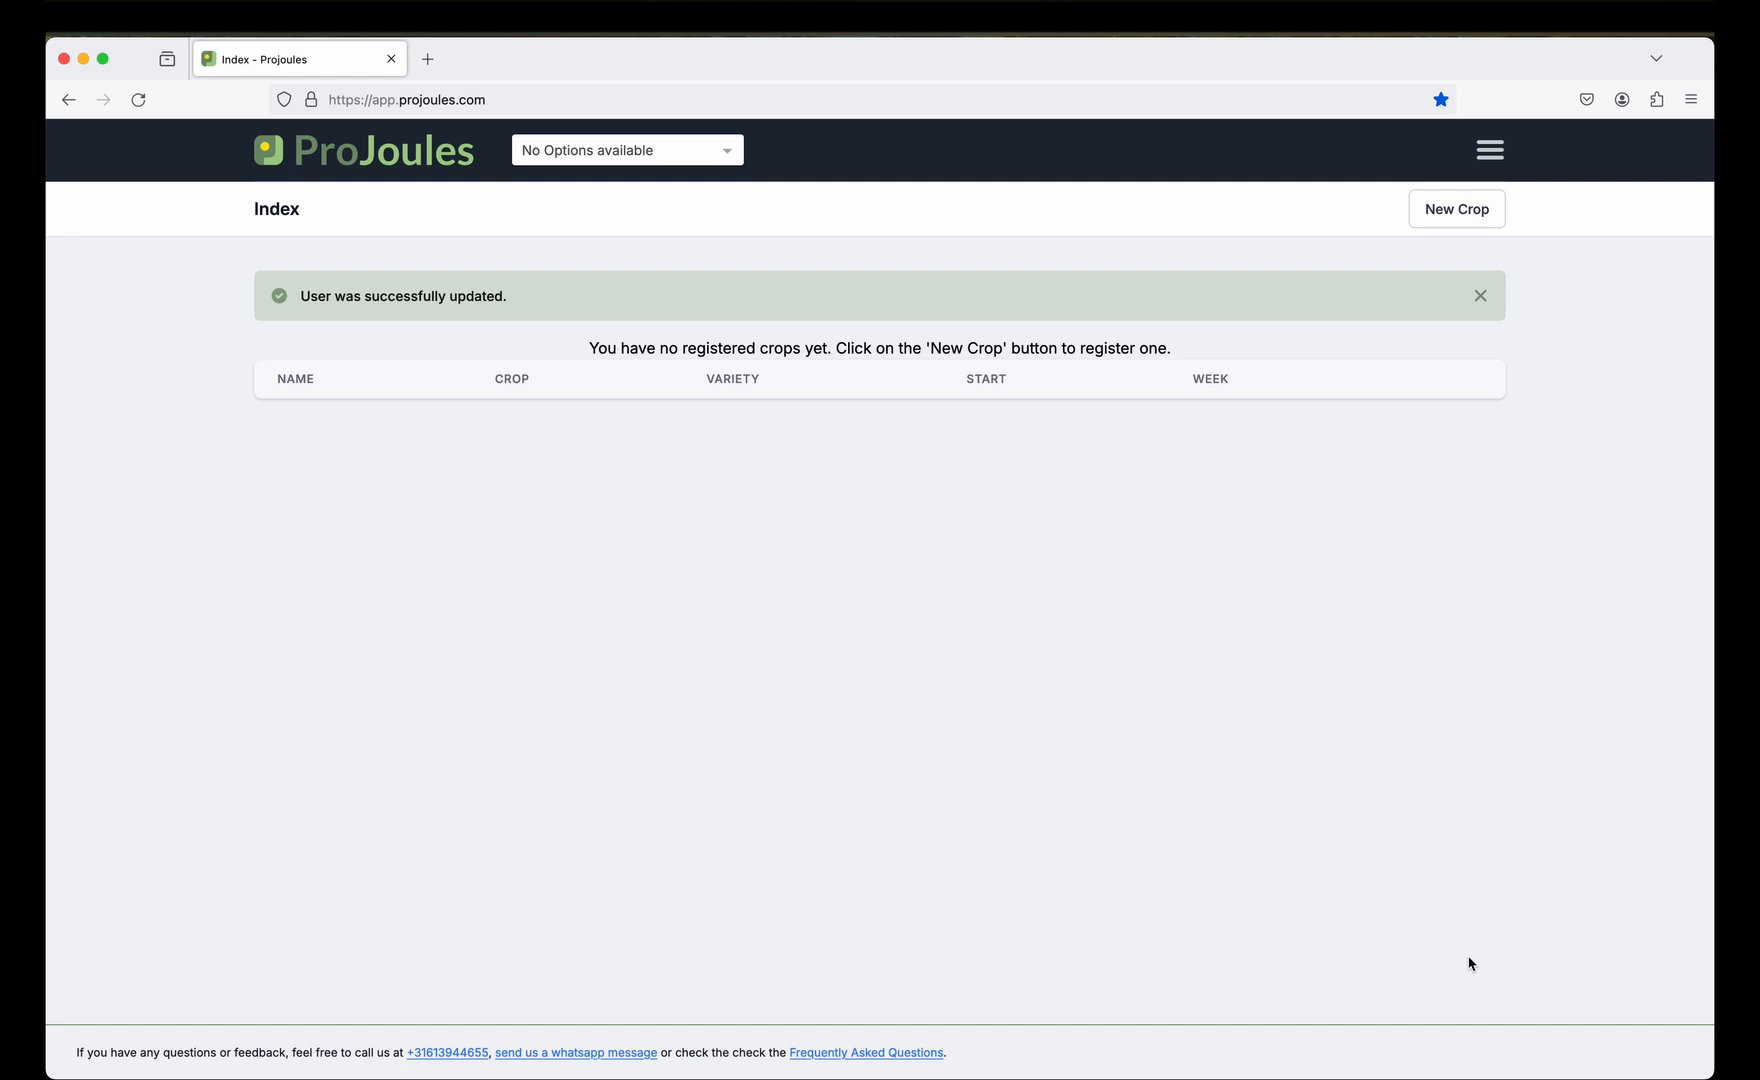
left_click(1492, 149)
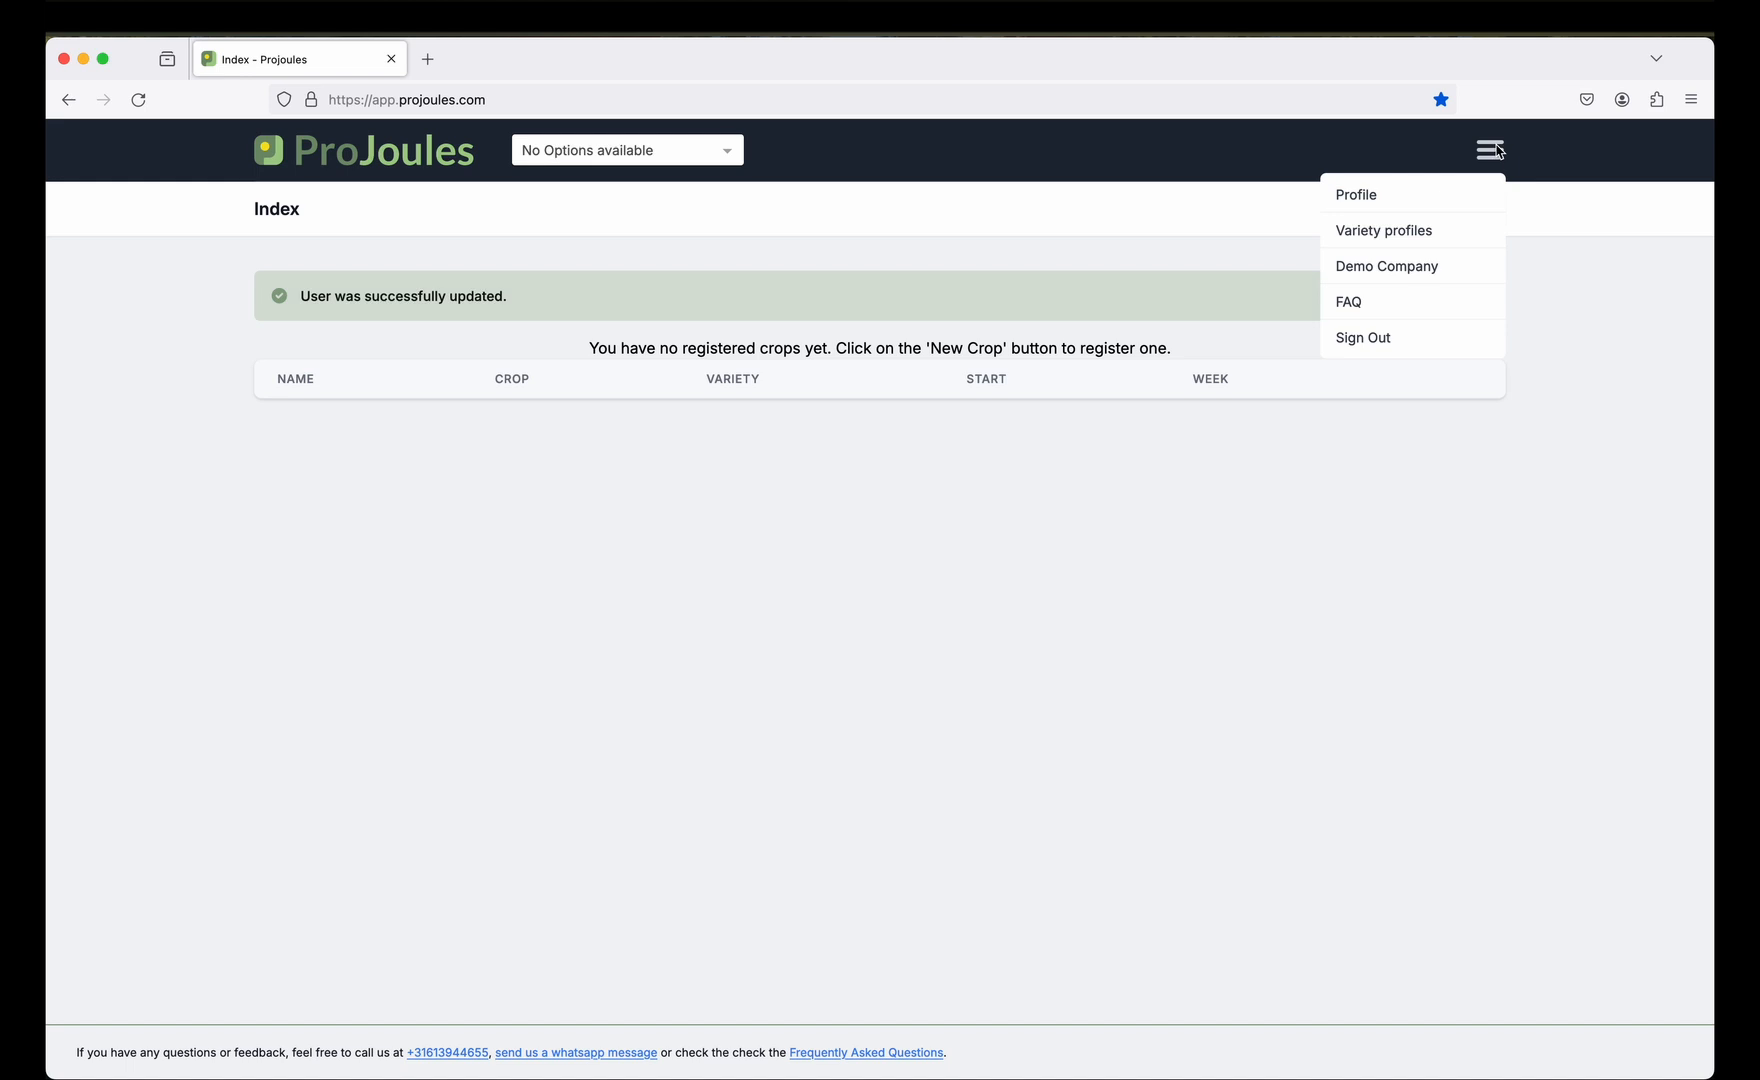
Open Demo Company settings and review its email lists and monthly outdoor light values.
left_click(1473, 266)
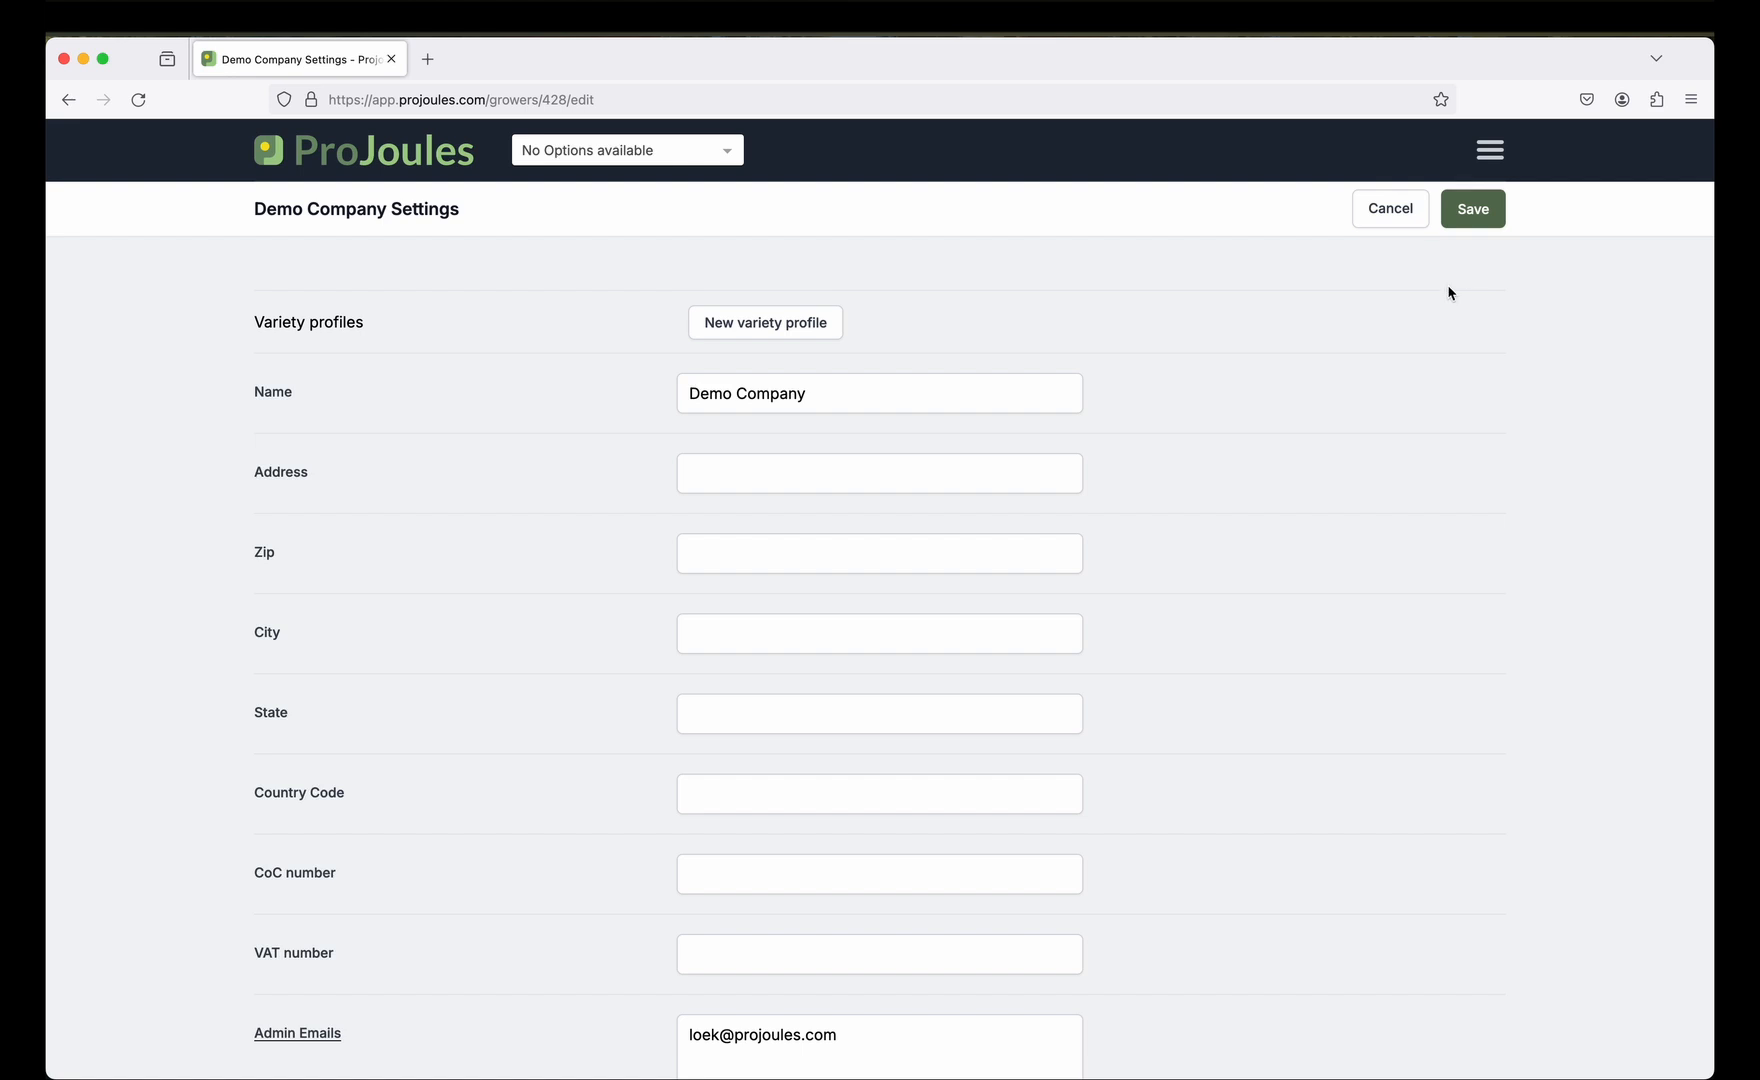
scroll(1341, 390, "down", 3)
scroll(1341, 390, "down", 3)
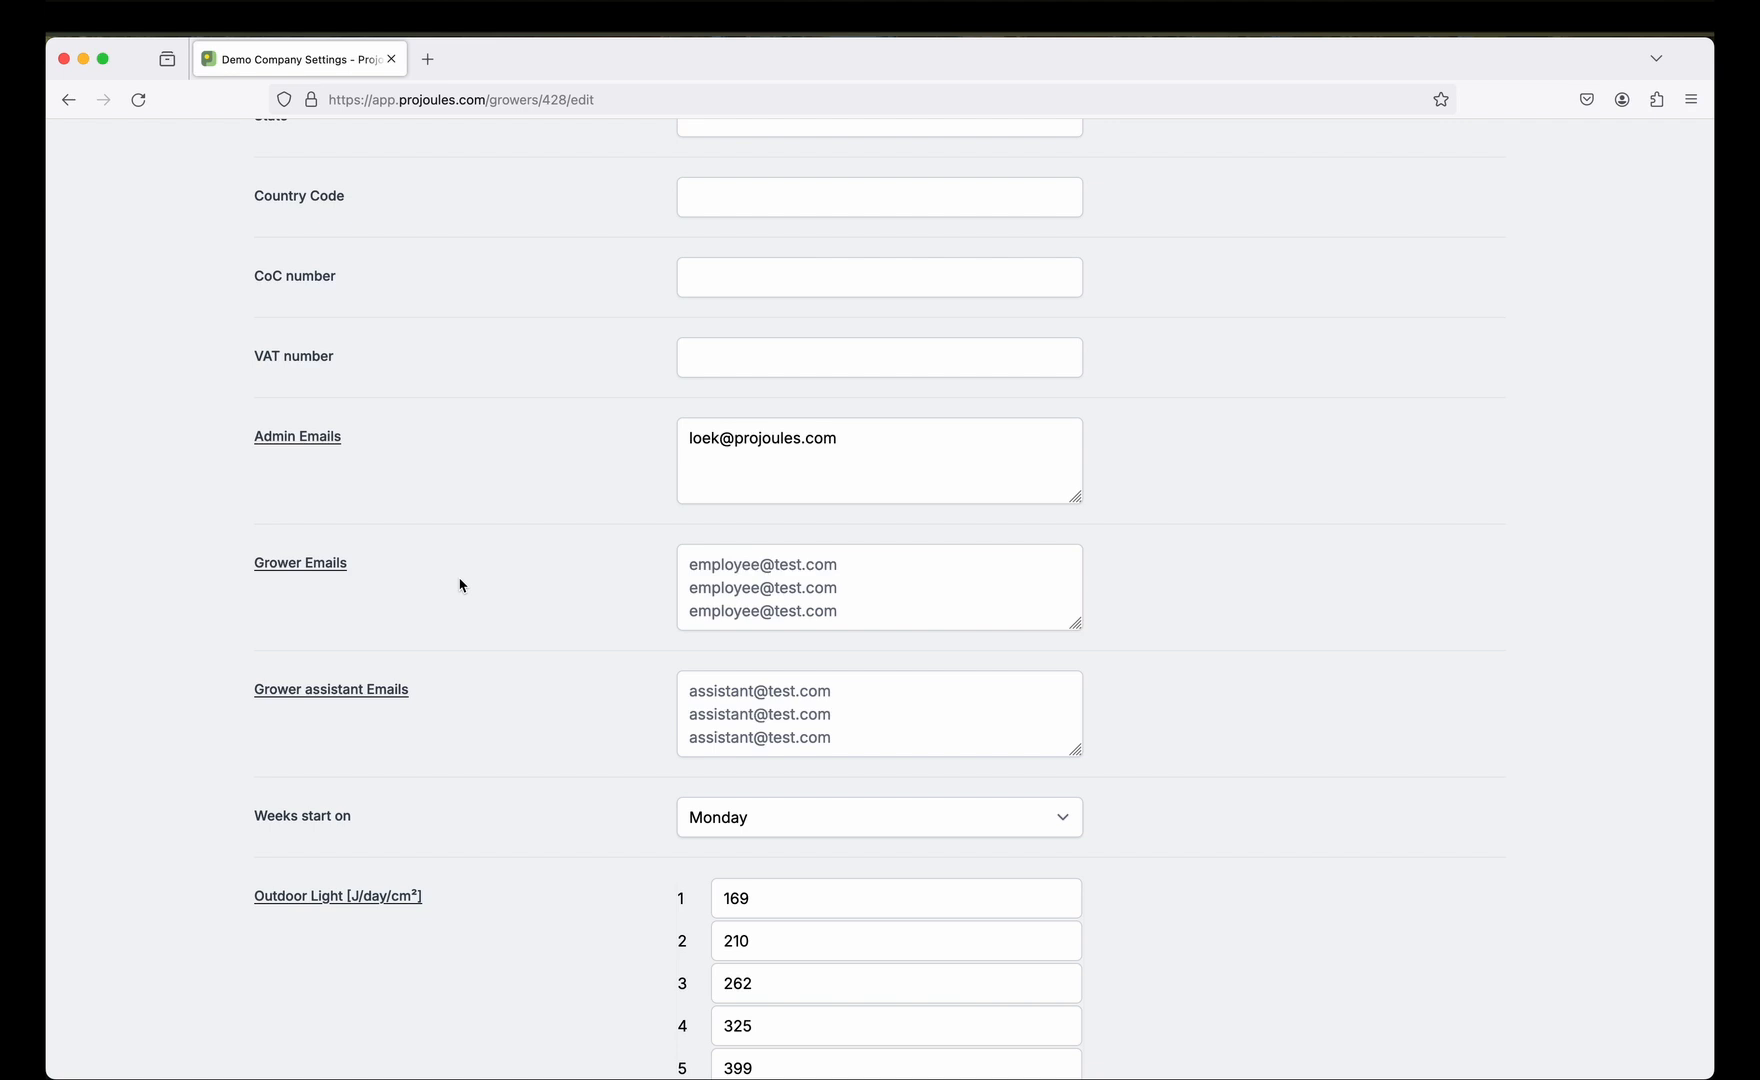
Read the Grower Emails tooltip and look through the remaining company settings.
mouse_move(342, 570)
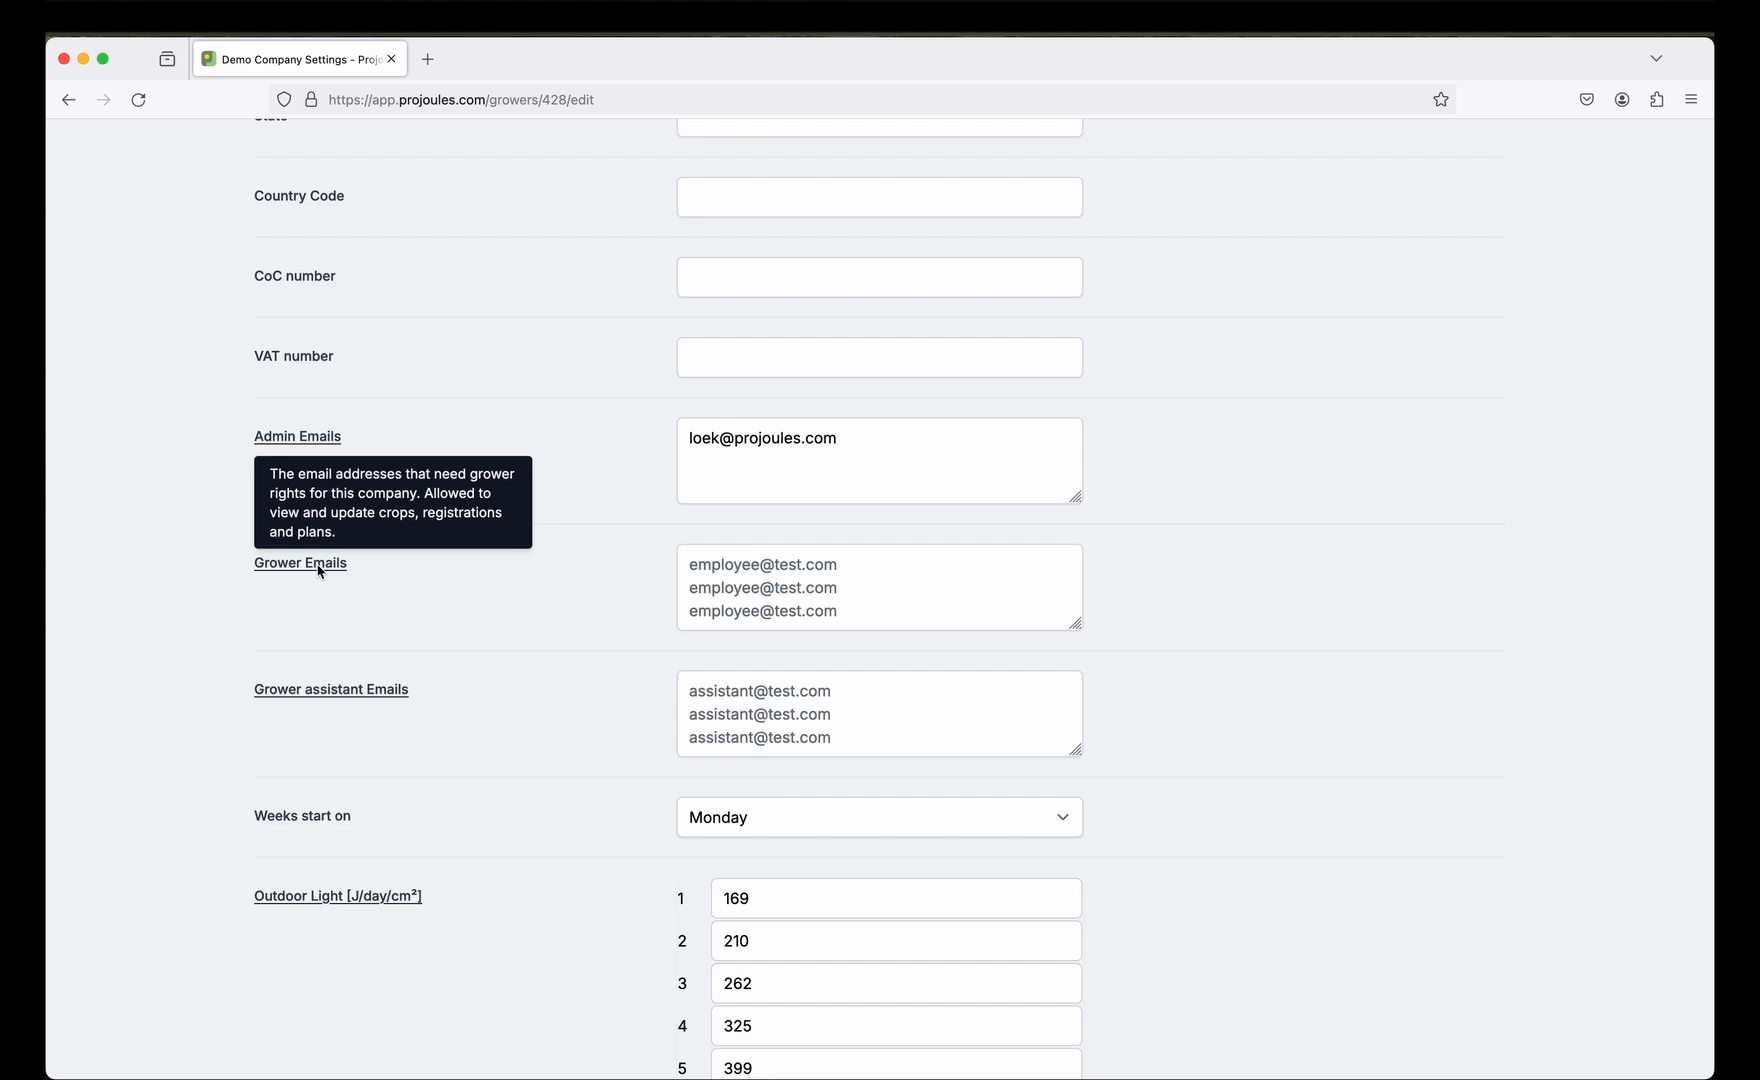
scroll(557, 629, "down", 10)
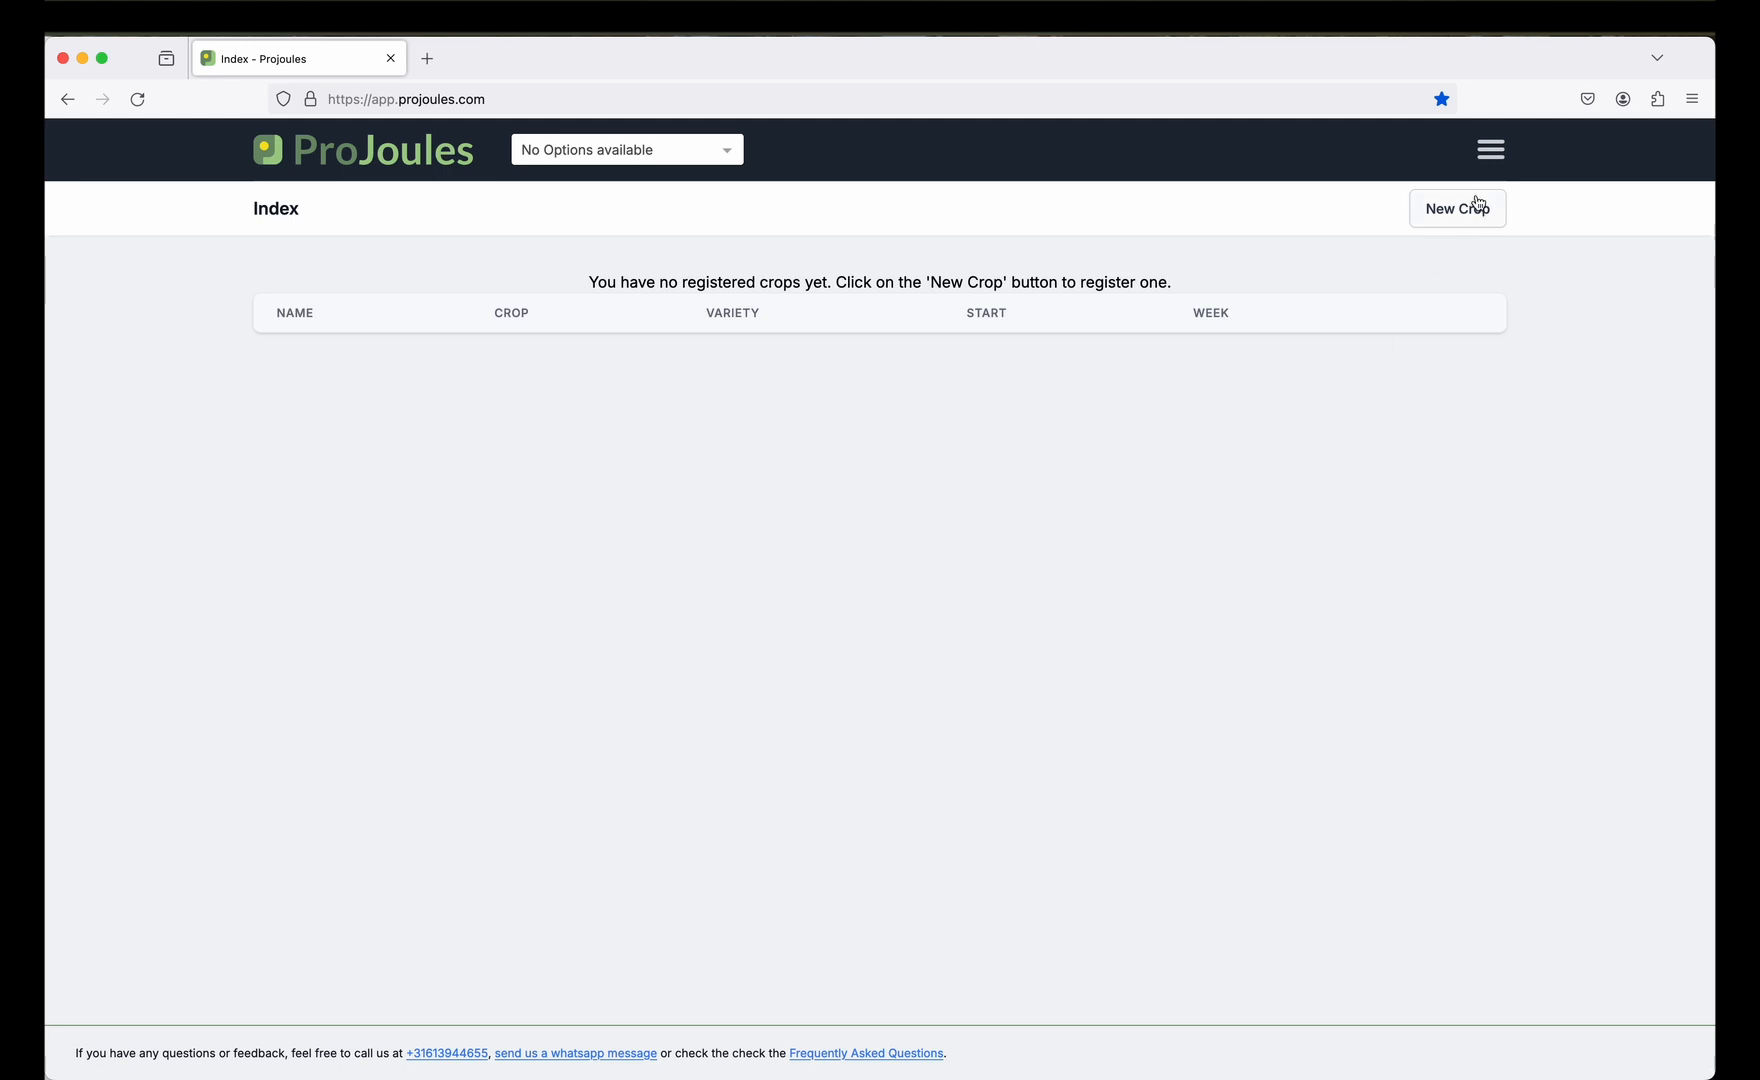
Duplicate the public Angelle tomato variety profile into Demo Company.
left_click(1491, 150)
left_click(1430, 231)
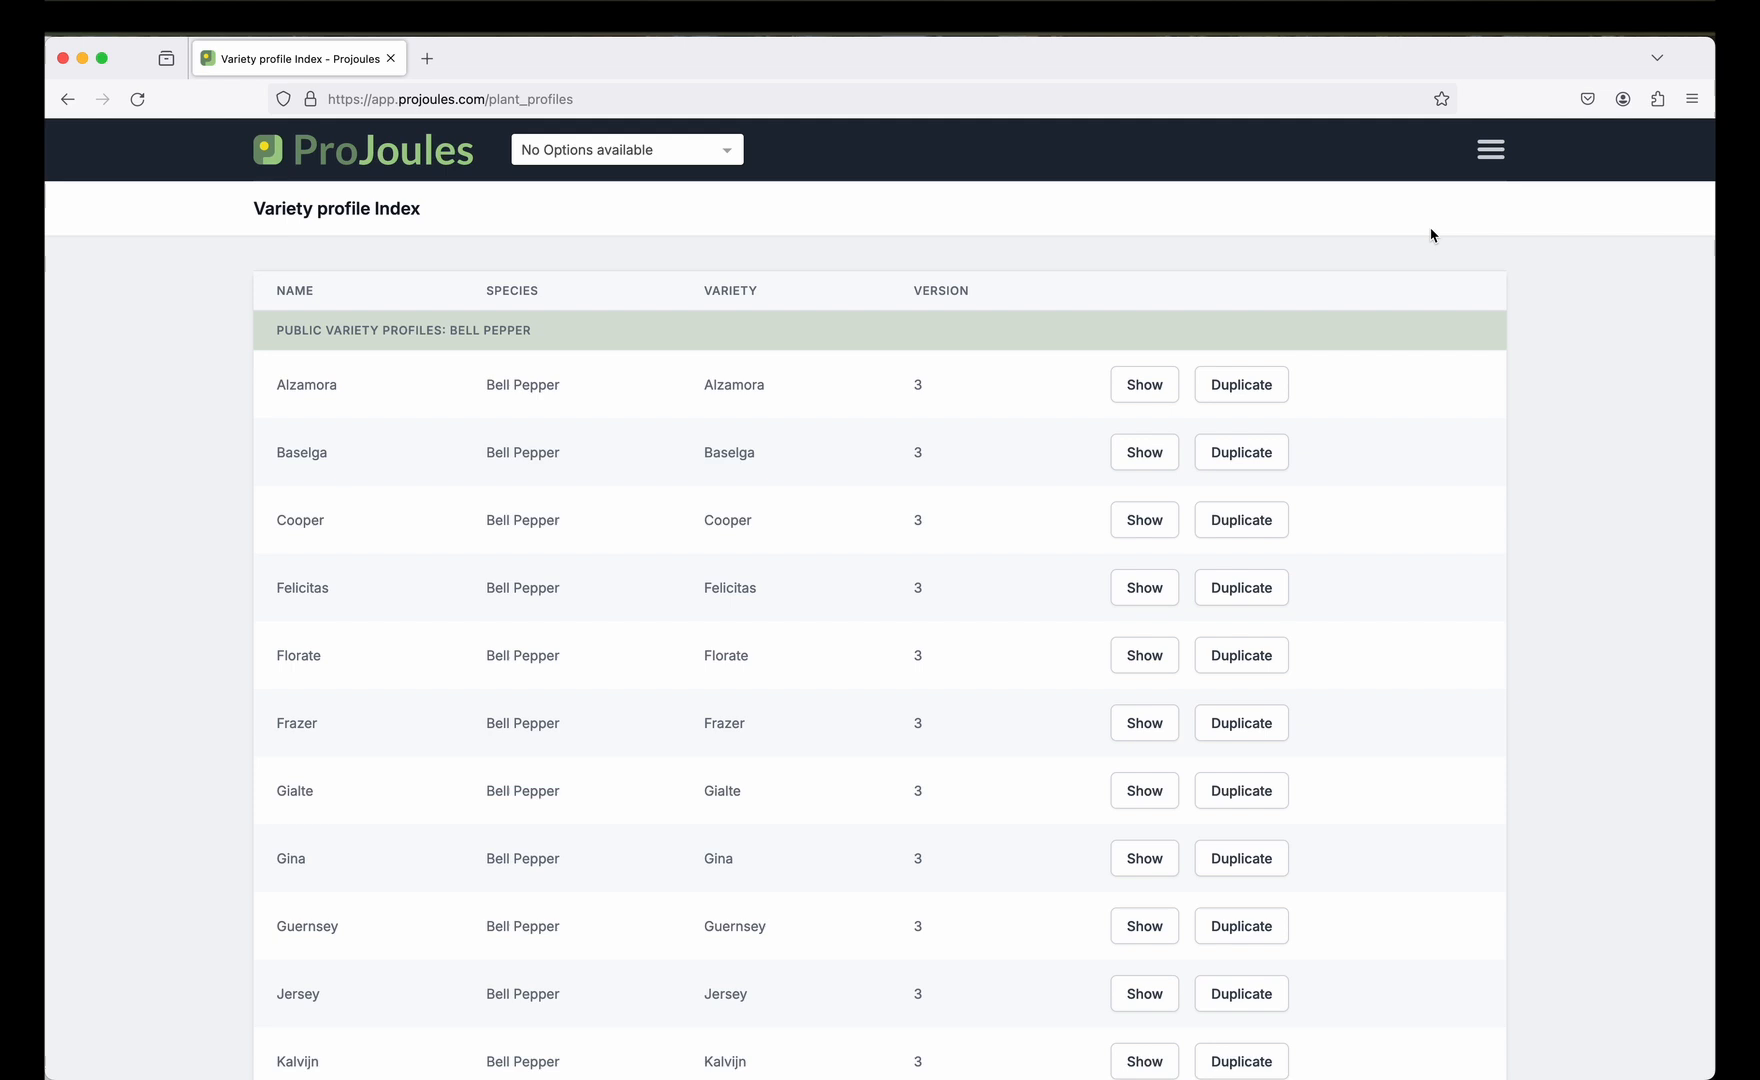
scroll(1430, 235, "down", 20)
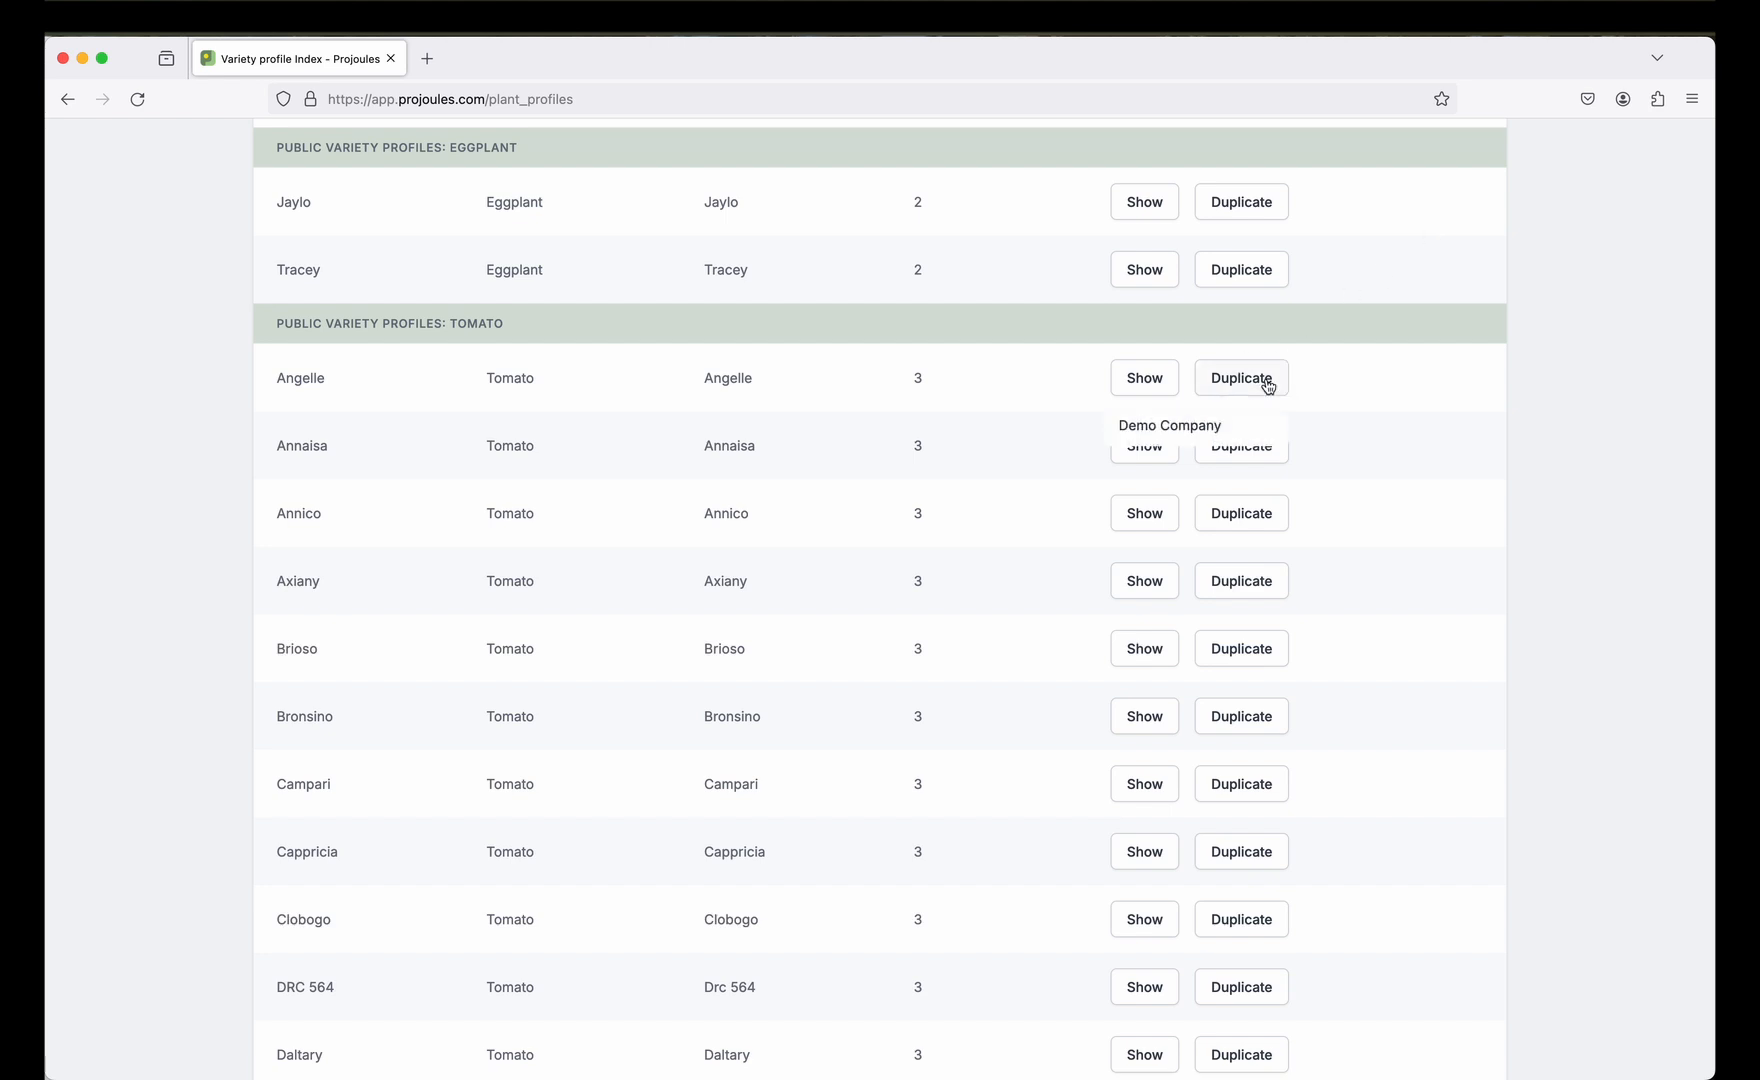
left_click(1224, 436)
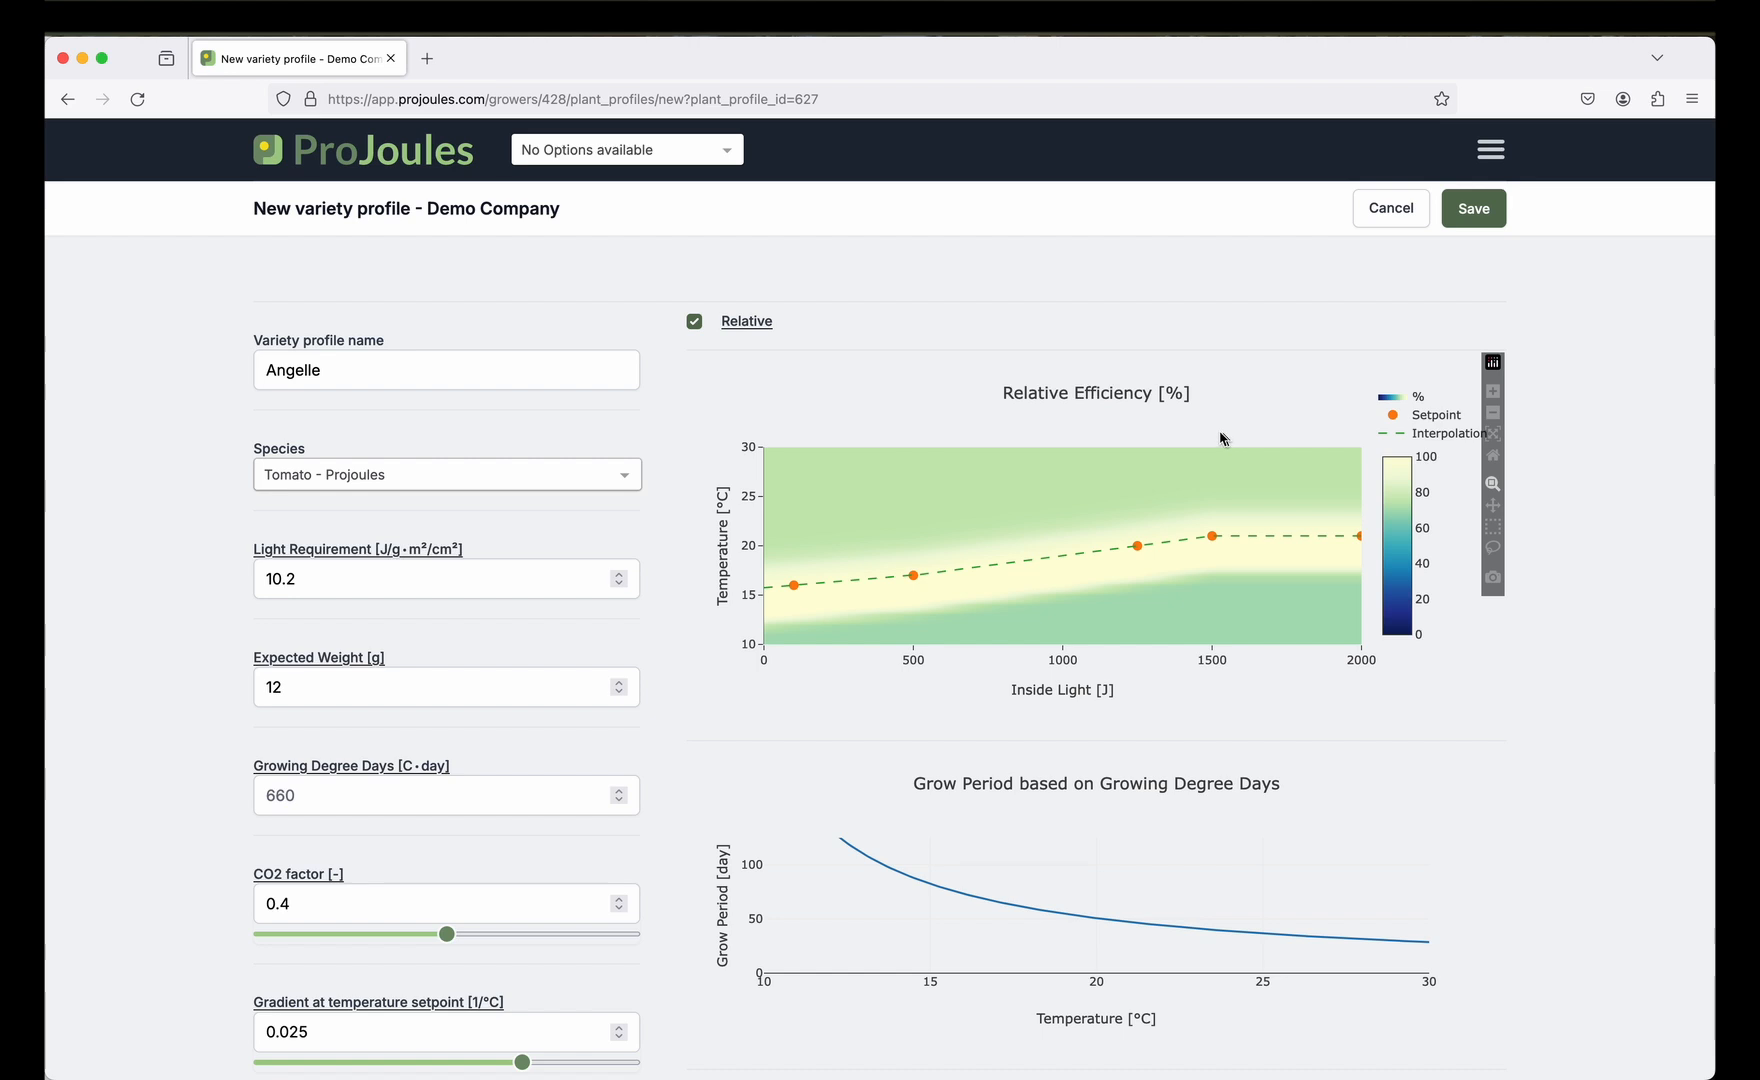
Rename the copied variety profile to 'Angelle - DC'.
left_click(358, 368)
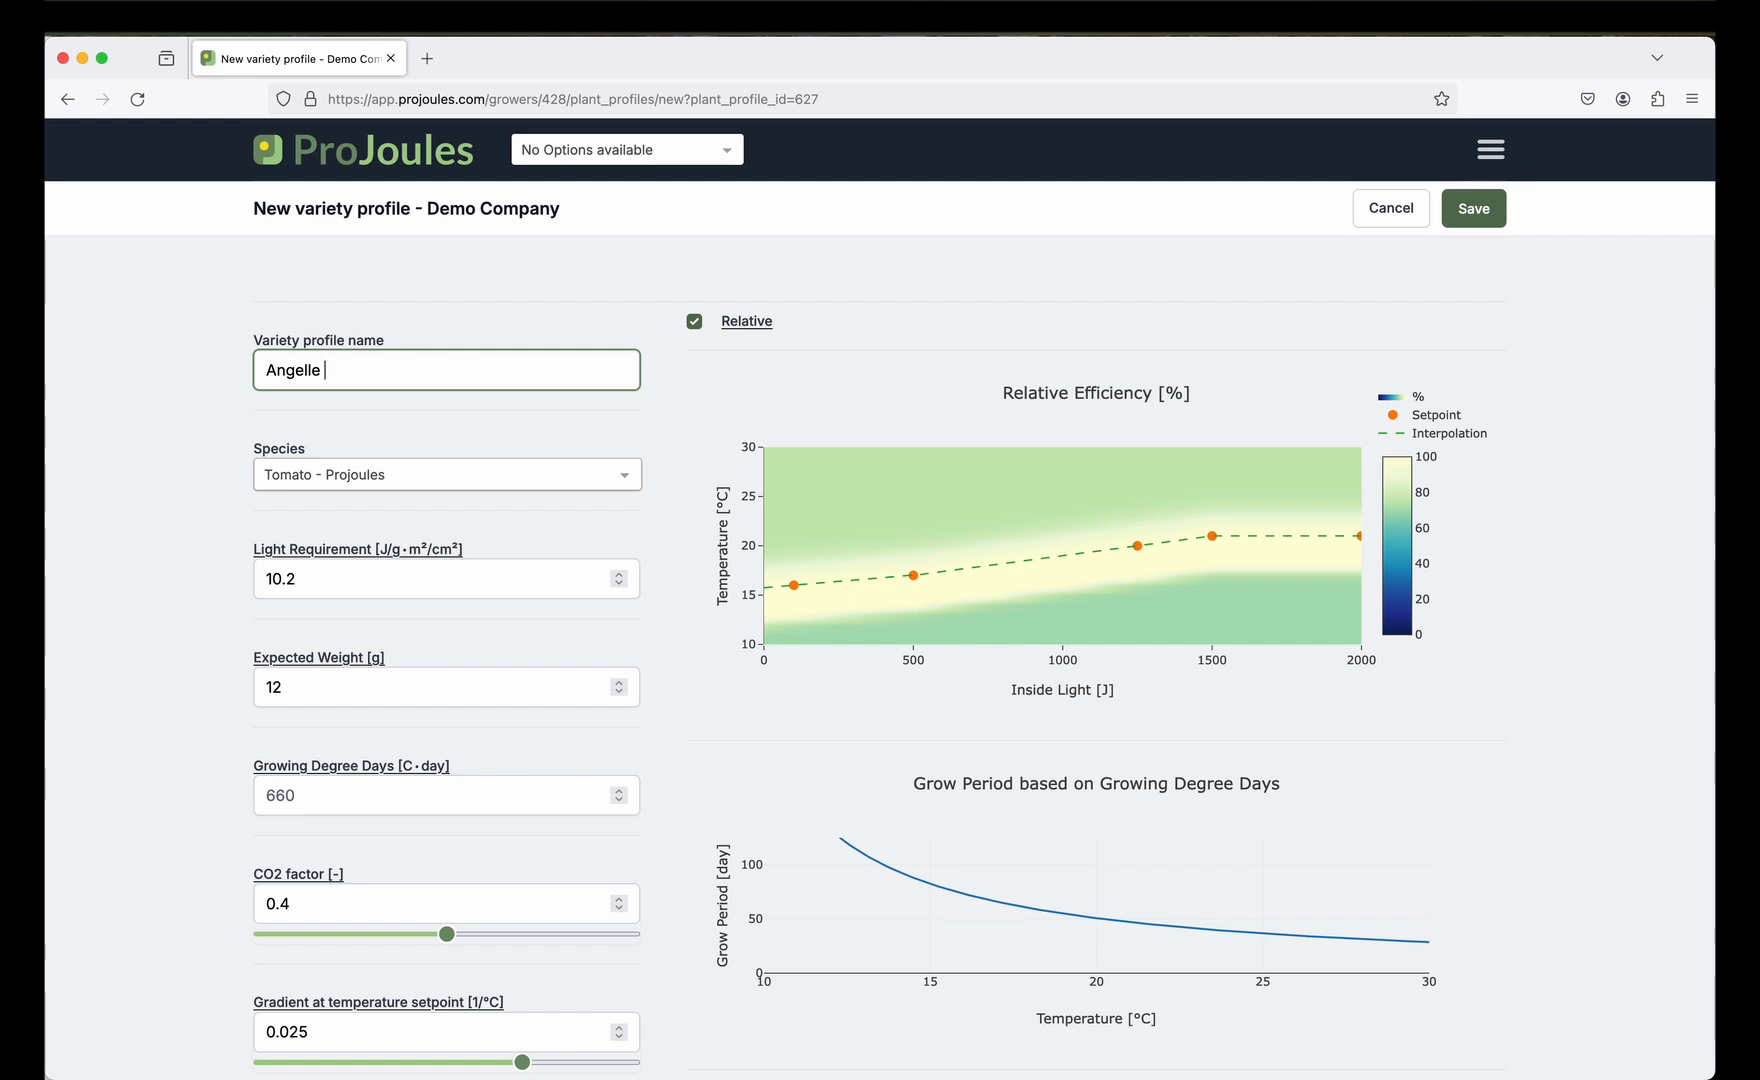
type("- DC")
scroll(230, 610, "down", 3)
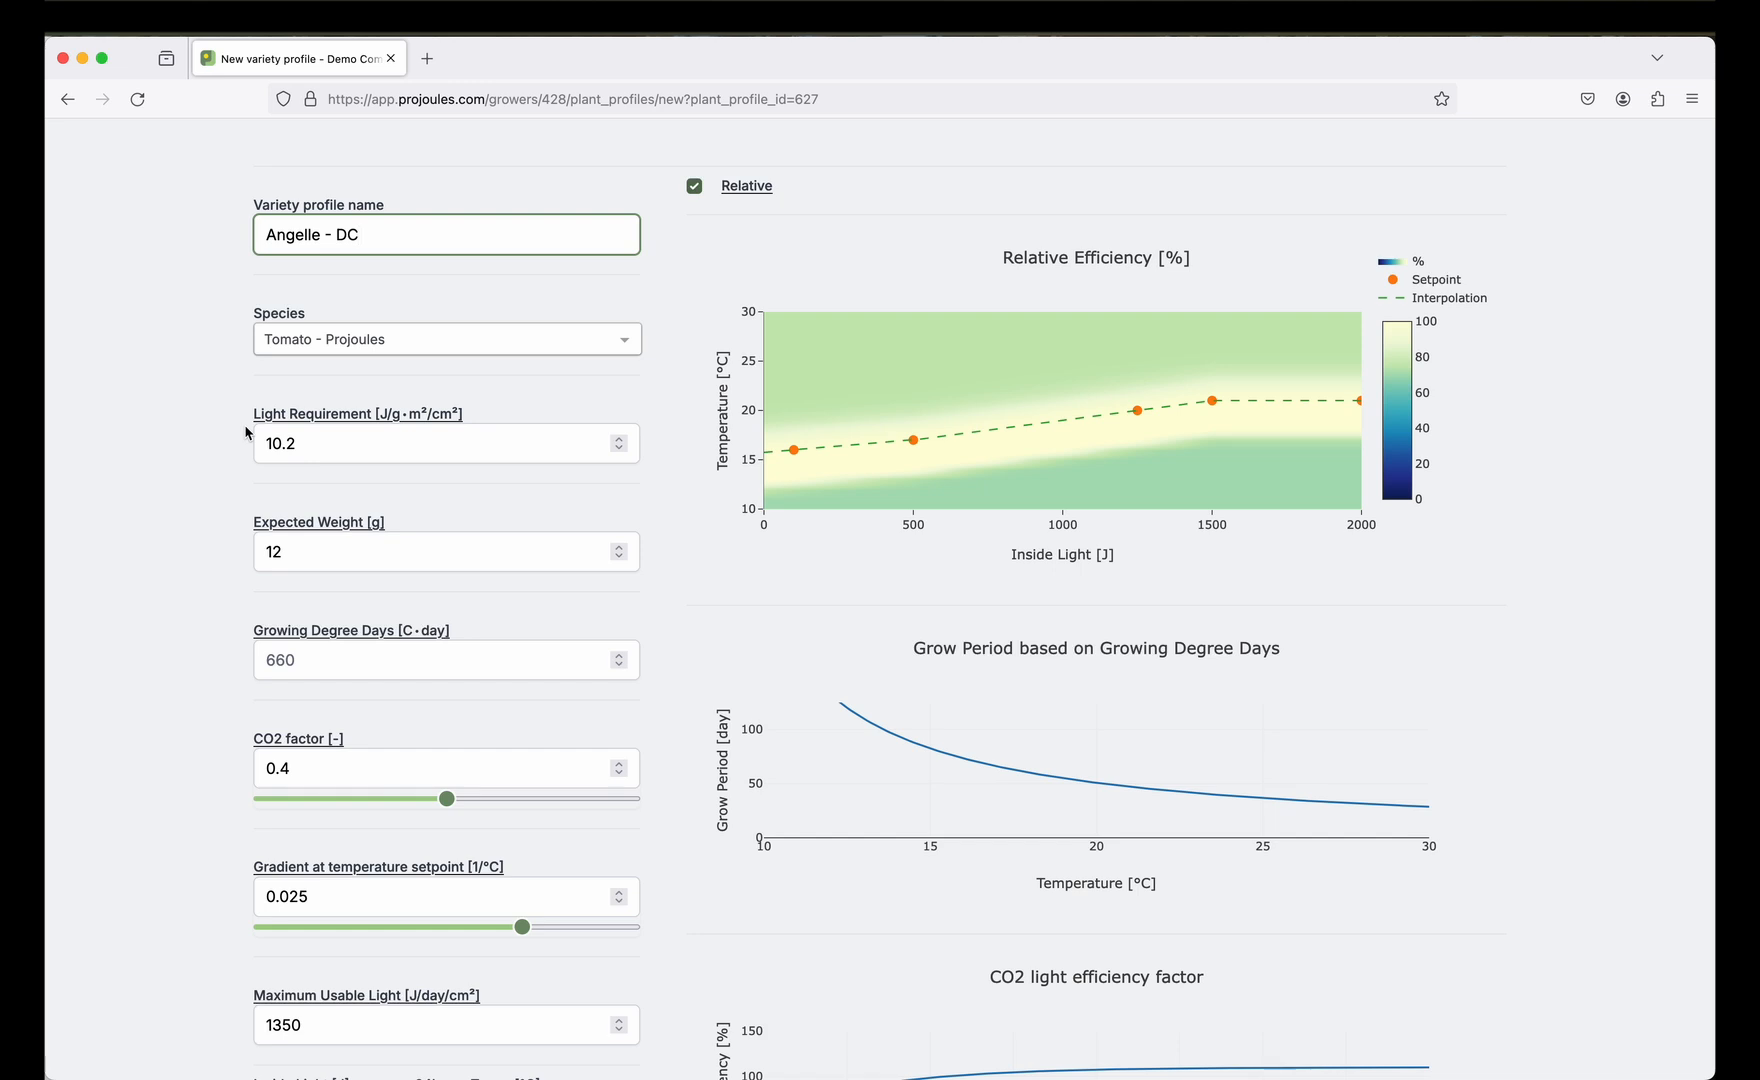
mouse_move(263, 422)
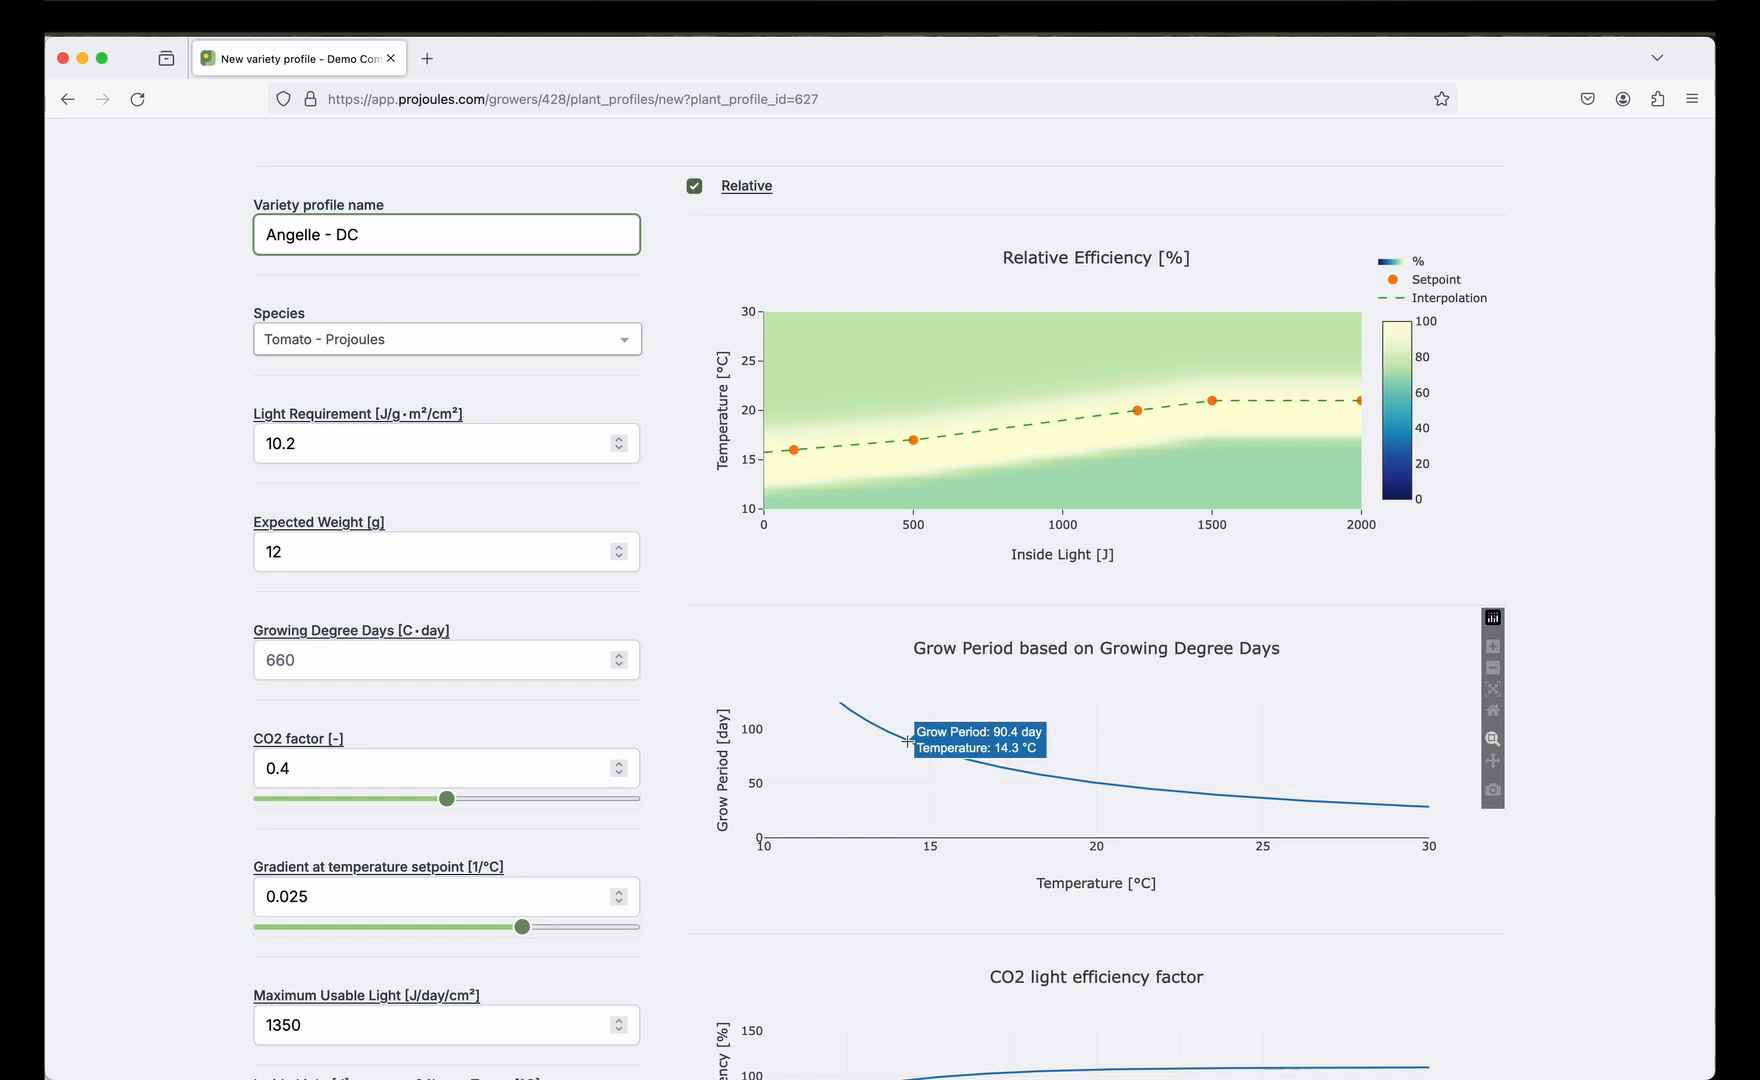
scroll(592, 768, "down", 5)
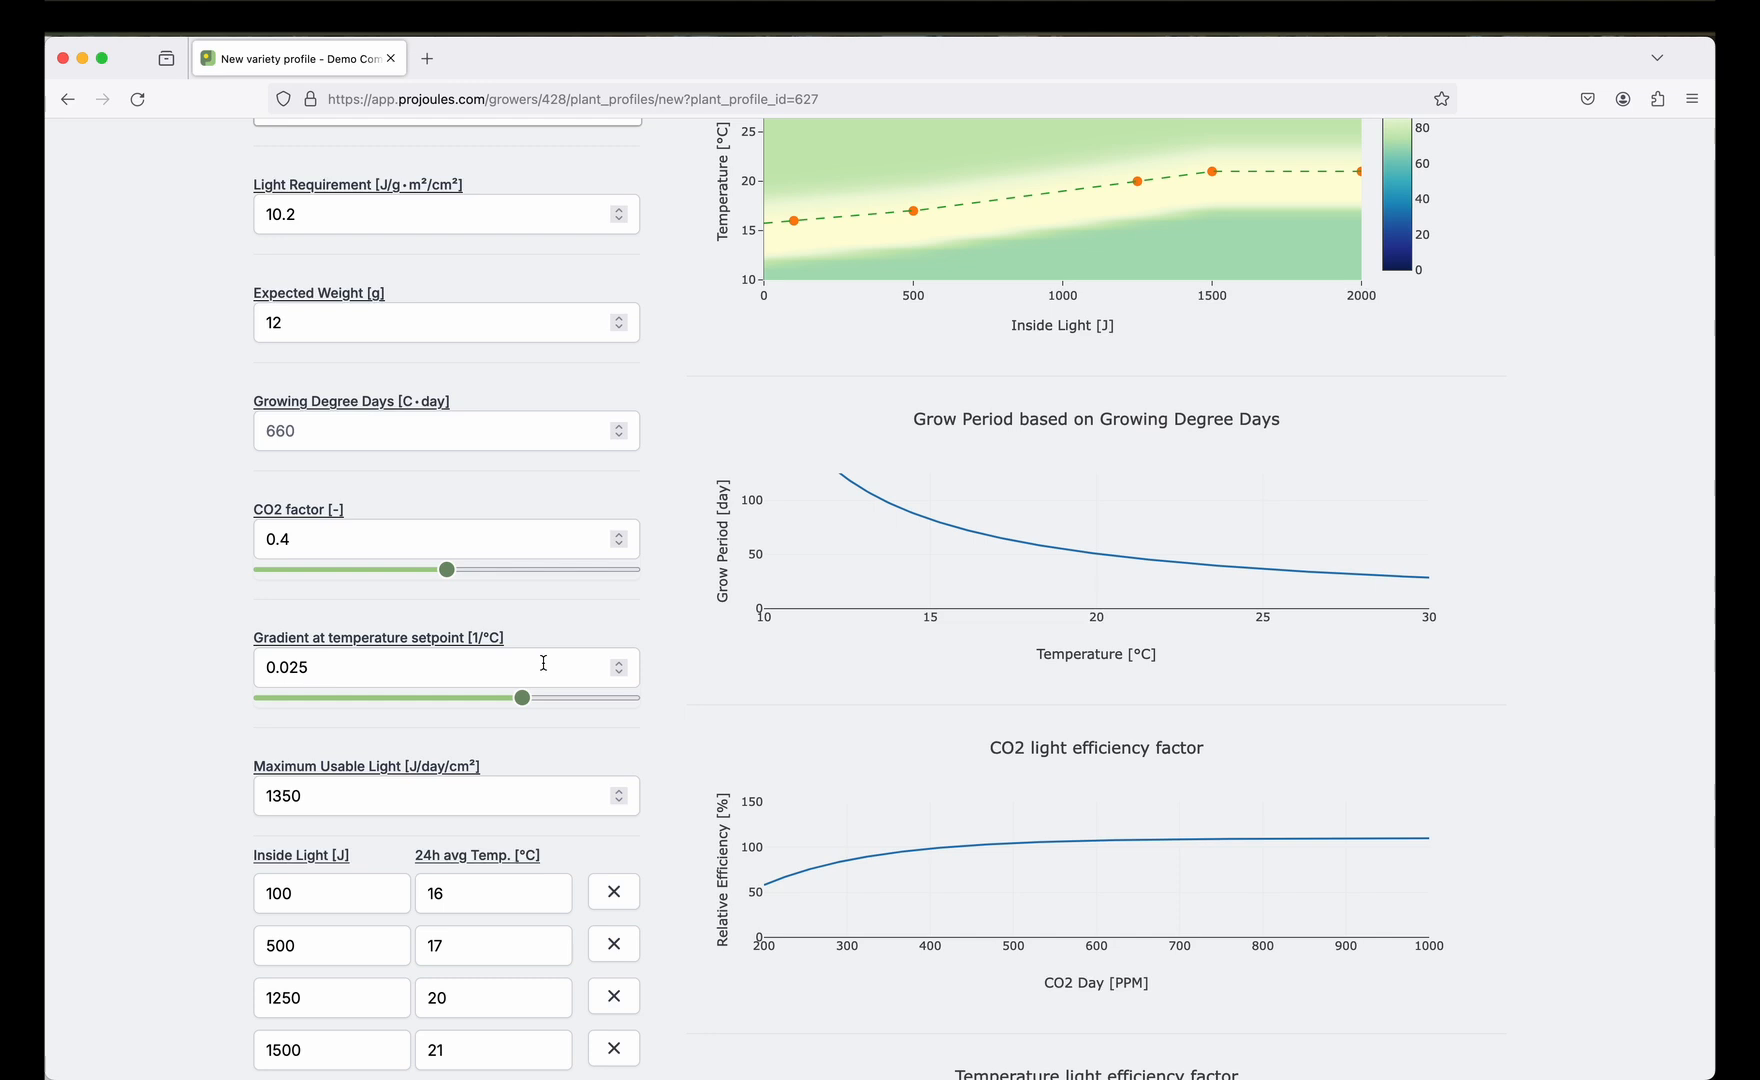
scroll(543, 663, "down", 5)
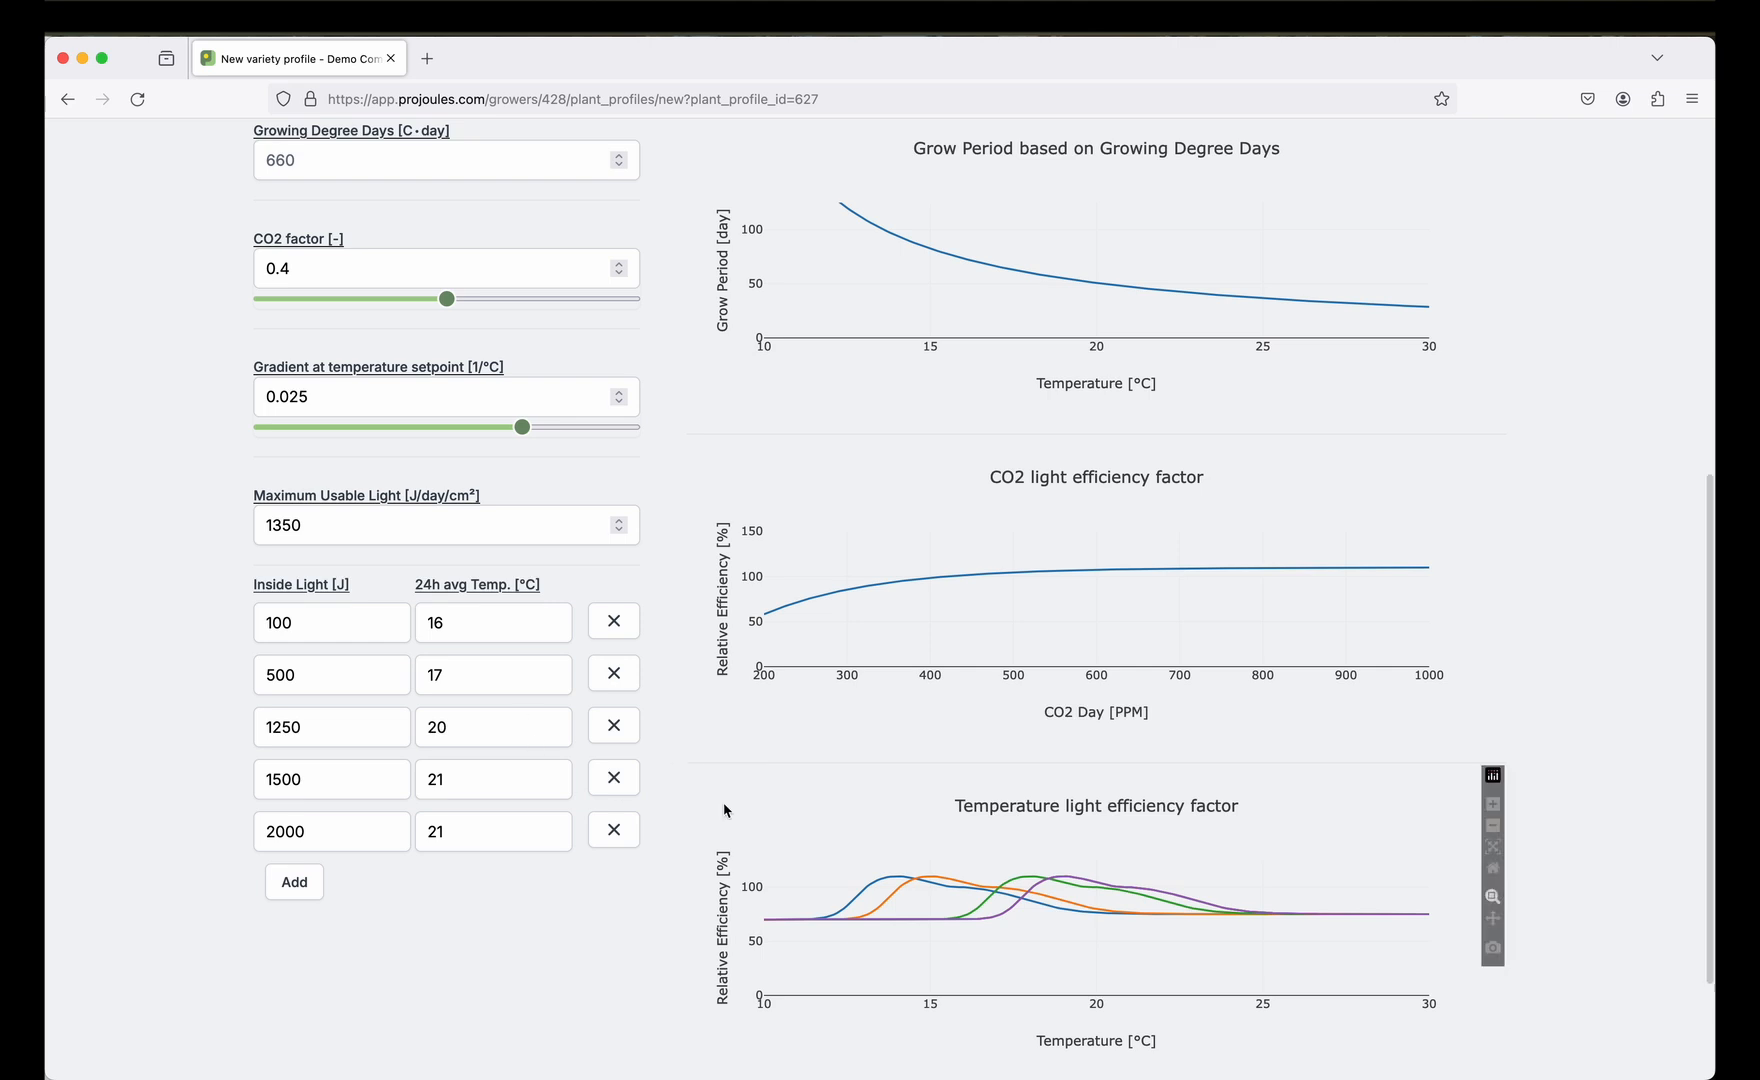
scroll(723, 805, "up", 8)
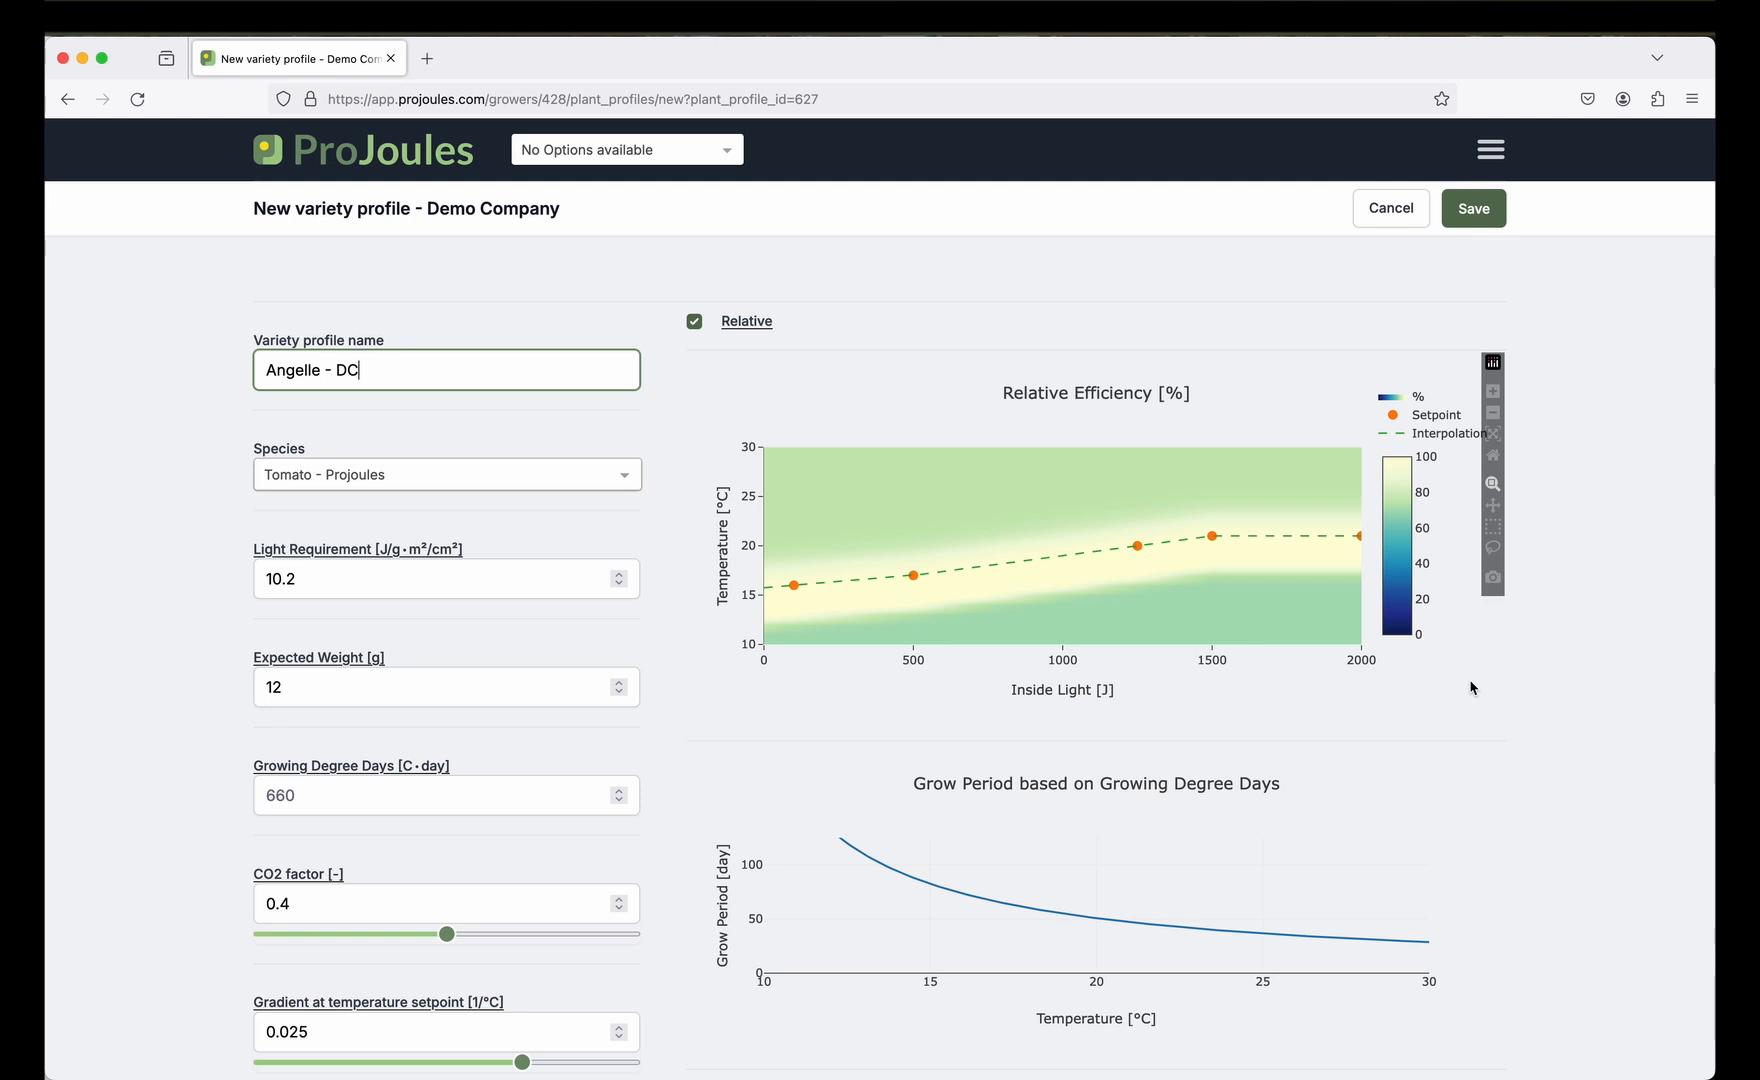
Set the CO2 factor to 0.5, save the Angelle - DC profile, and return to the Index.
left_click_drag(452, 935, 495, 940)
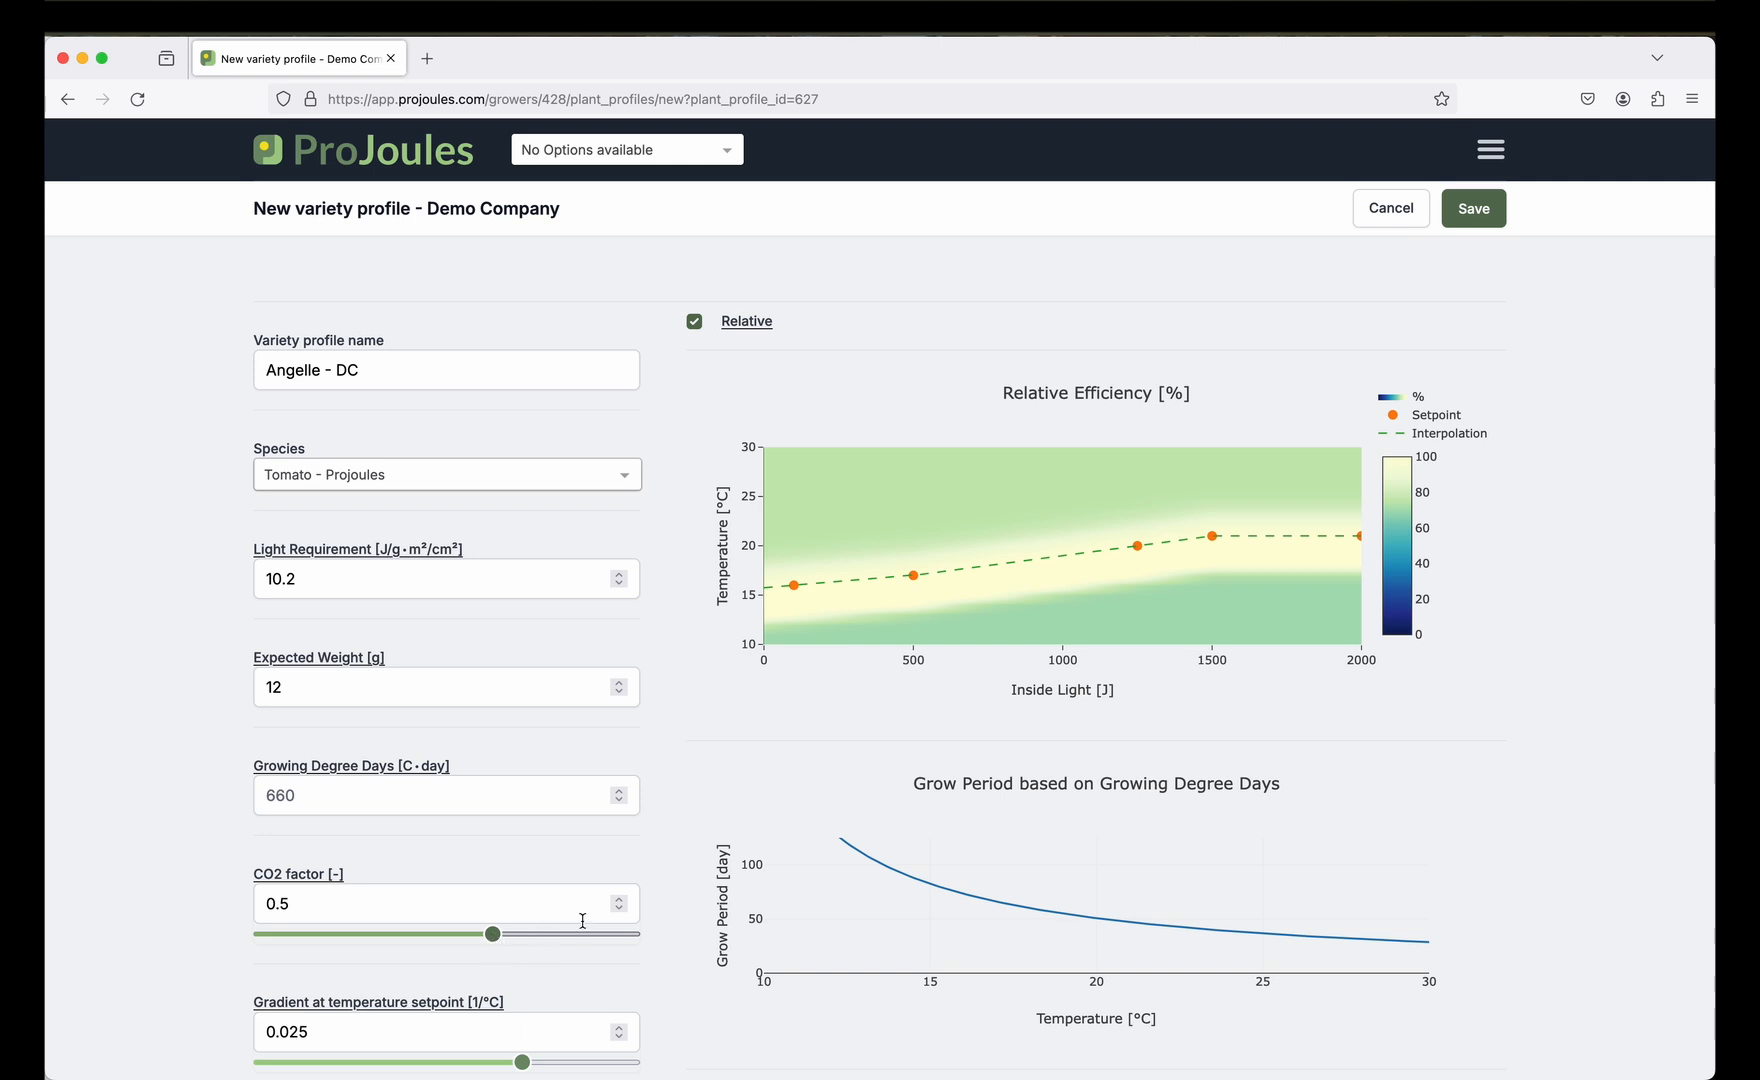
left_click(1477, 215)
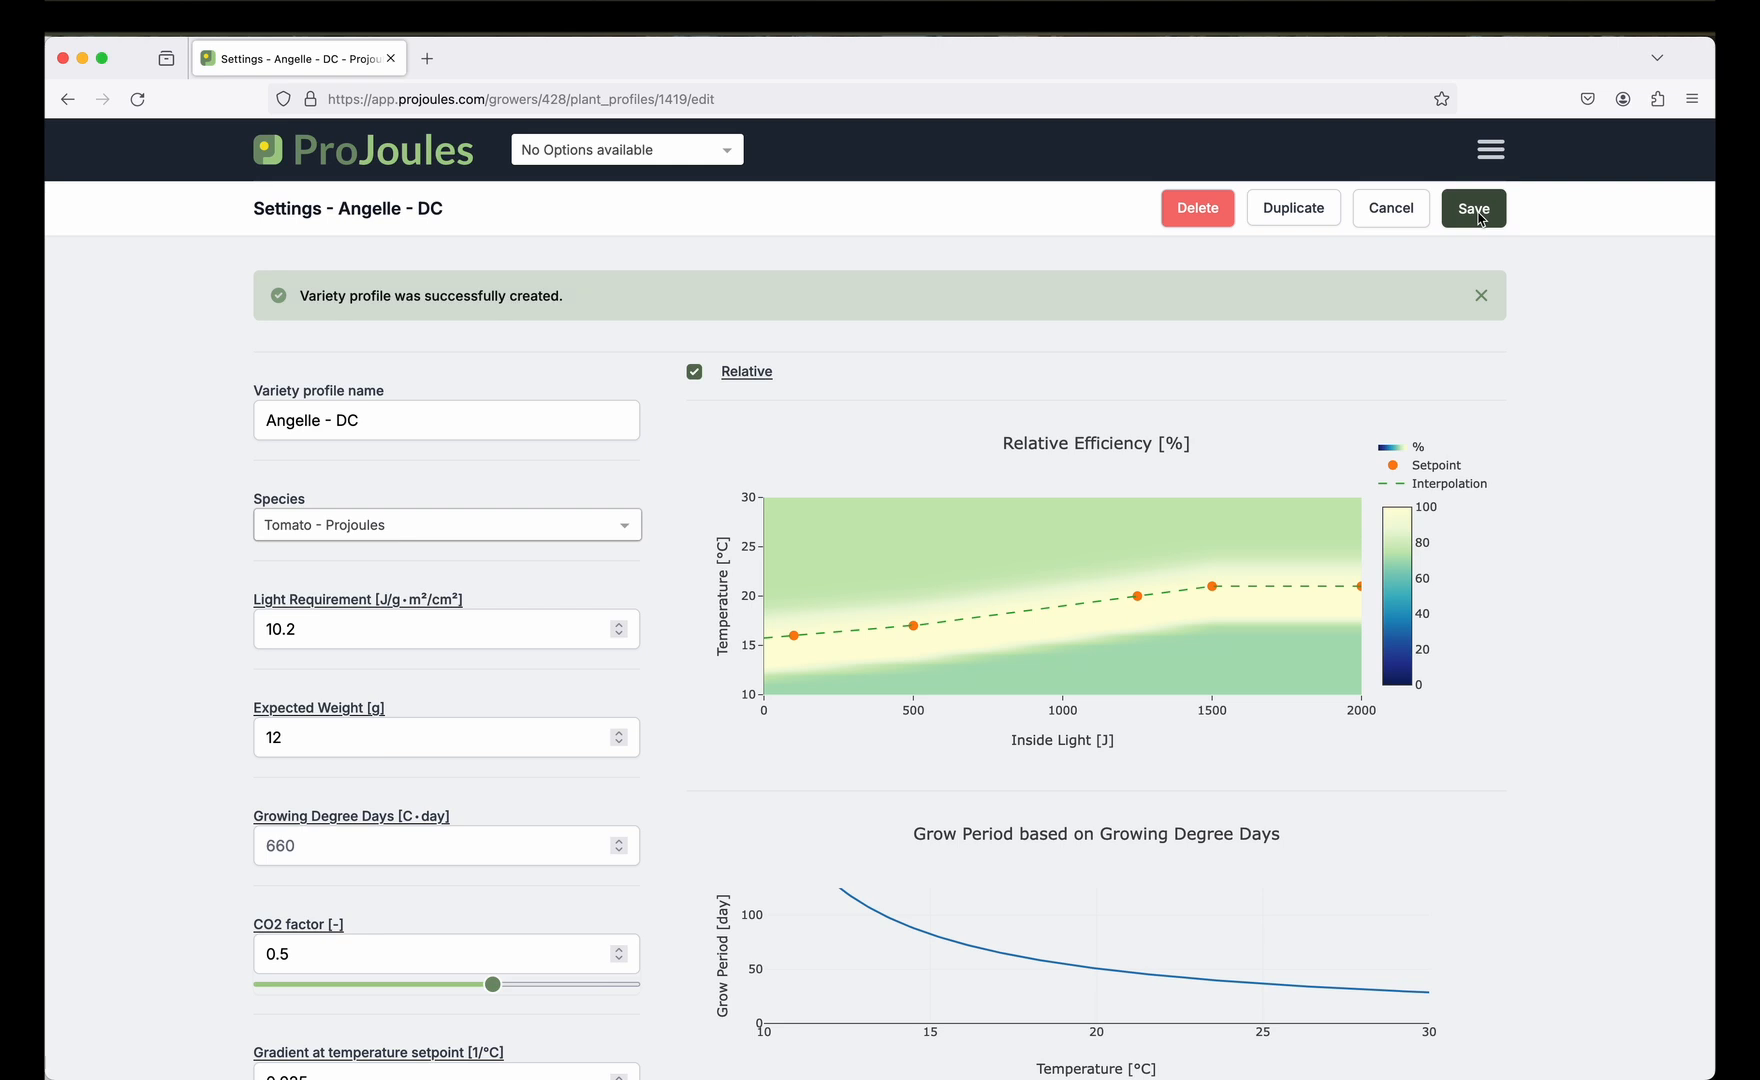
left_click(410, 158)
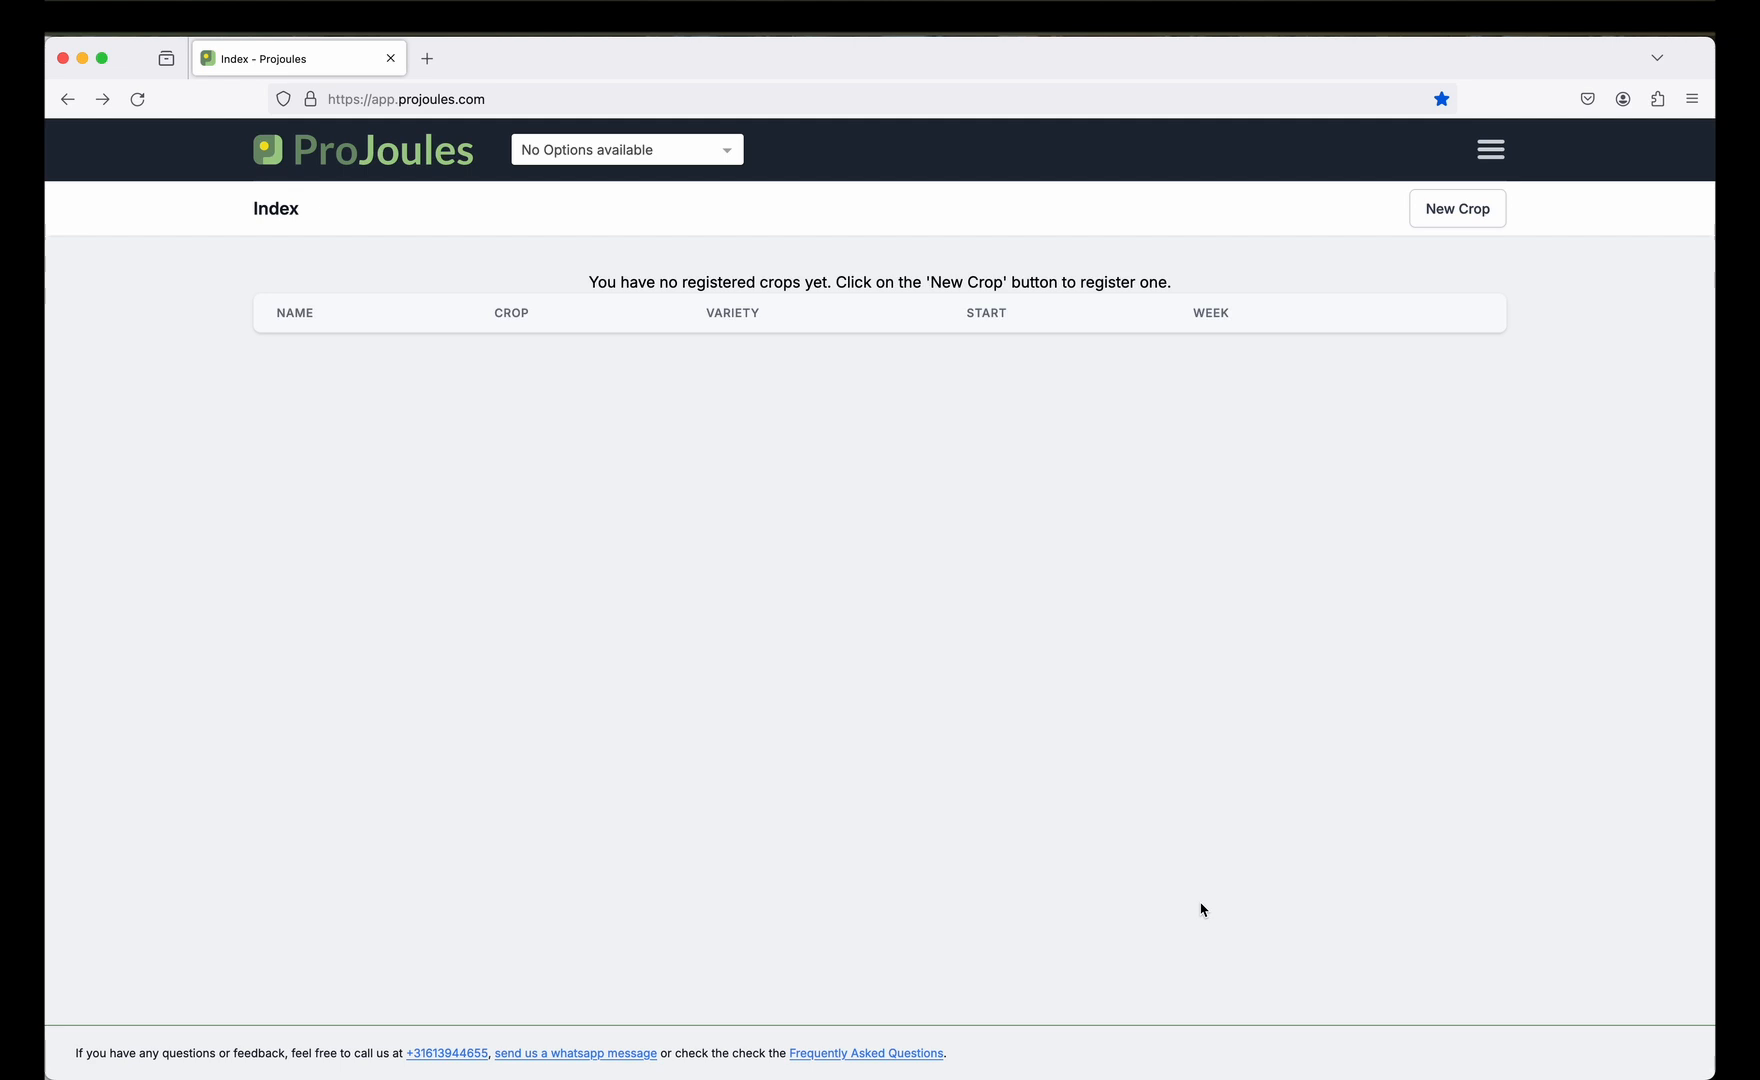
Start a new crop named 'department 1' using the Angelle - DC variety profile.
left_click(1486, 212)
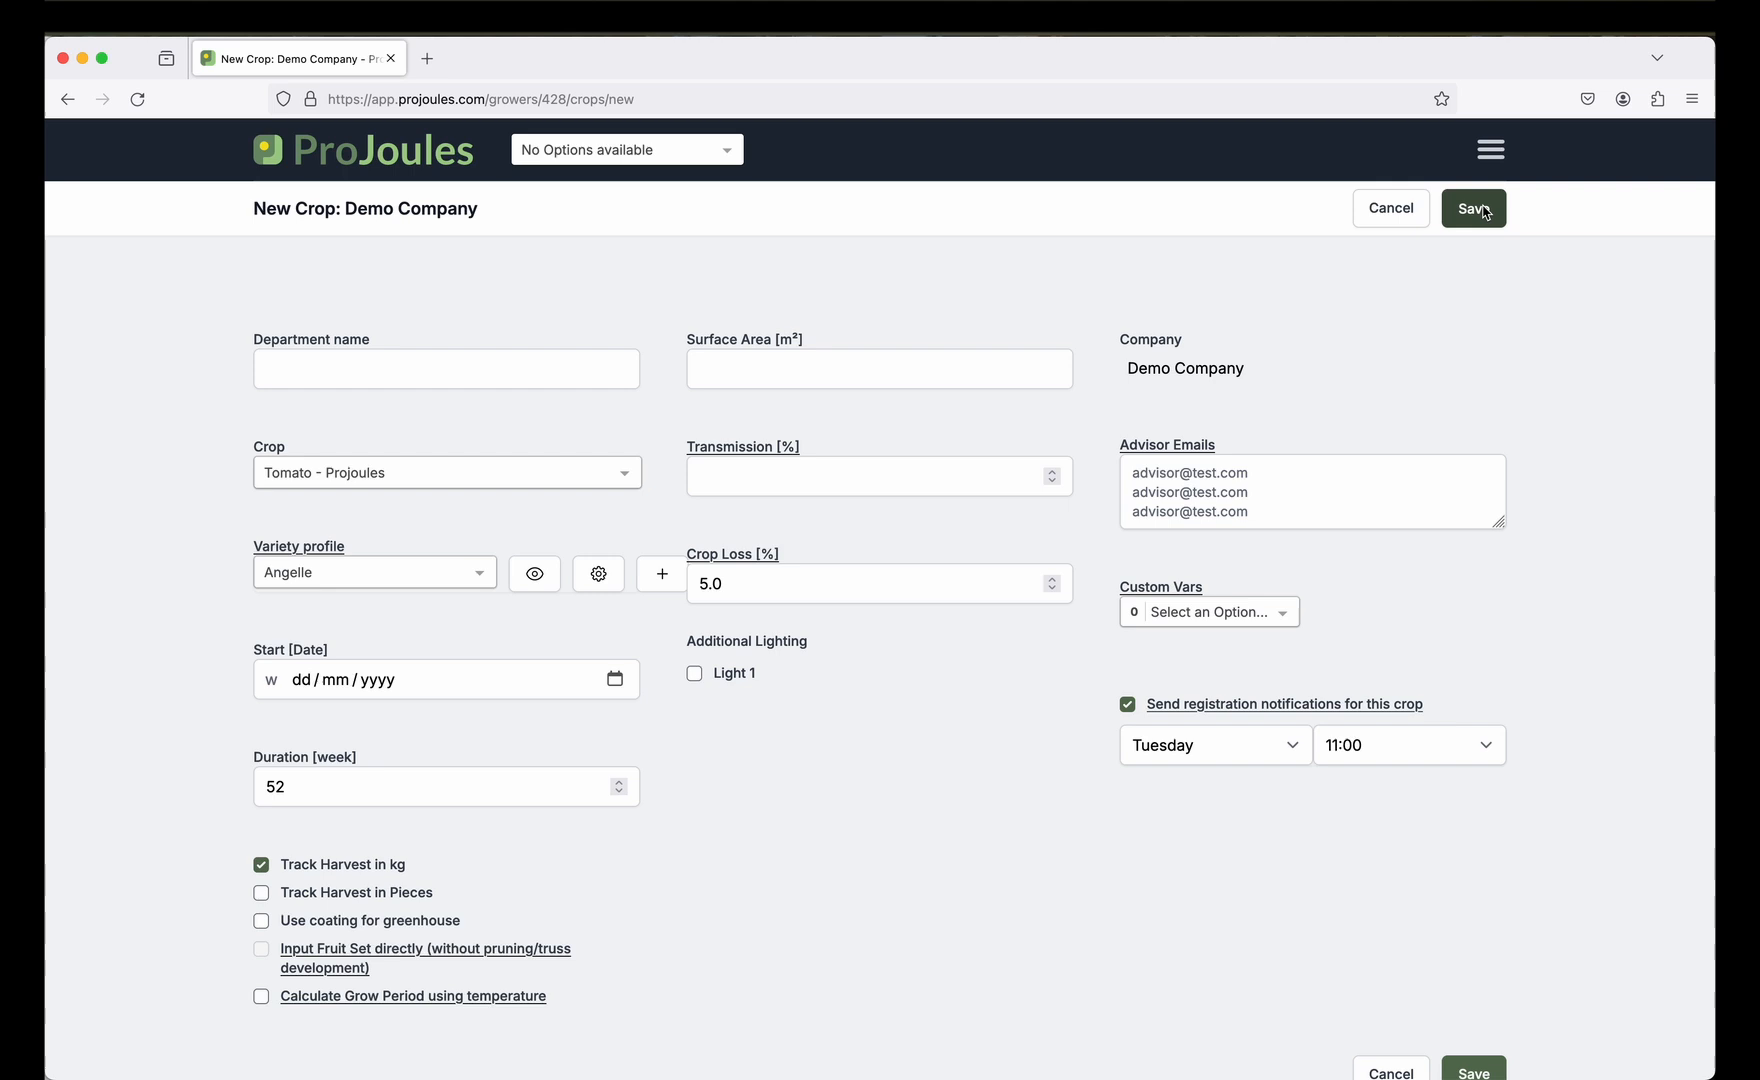
left_click(503, 388)
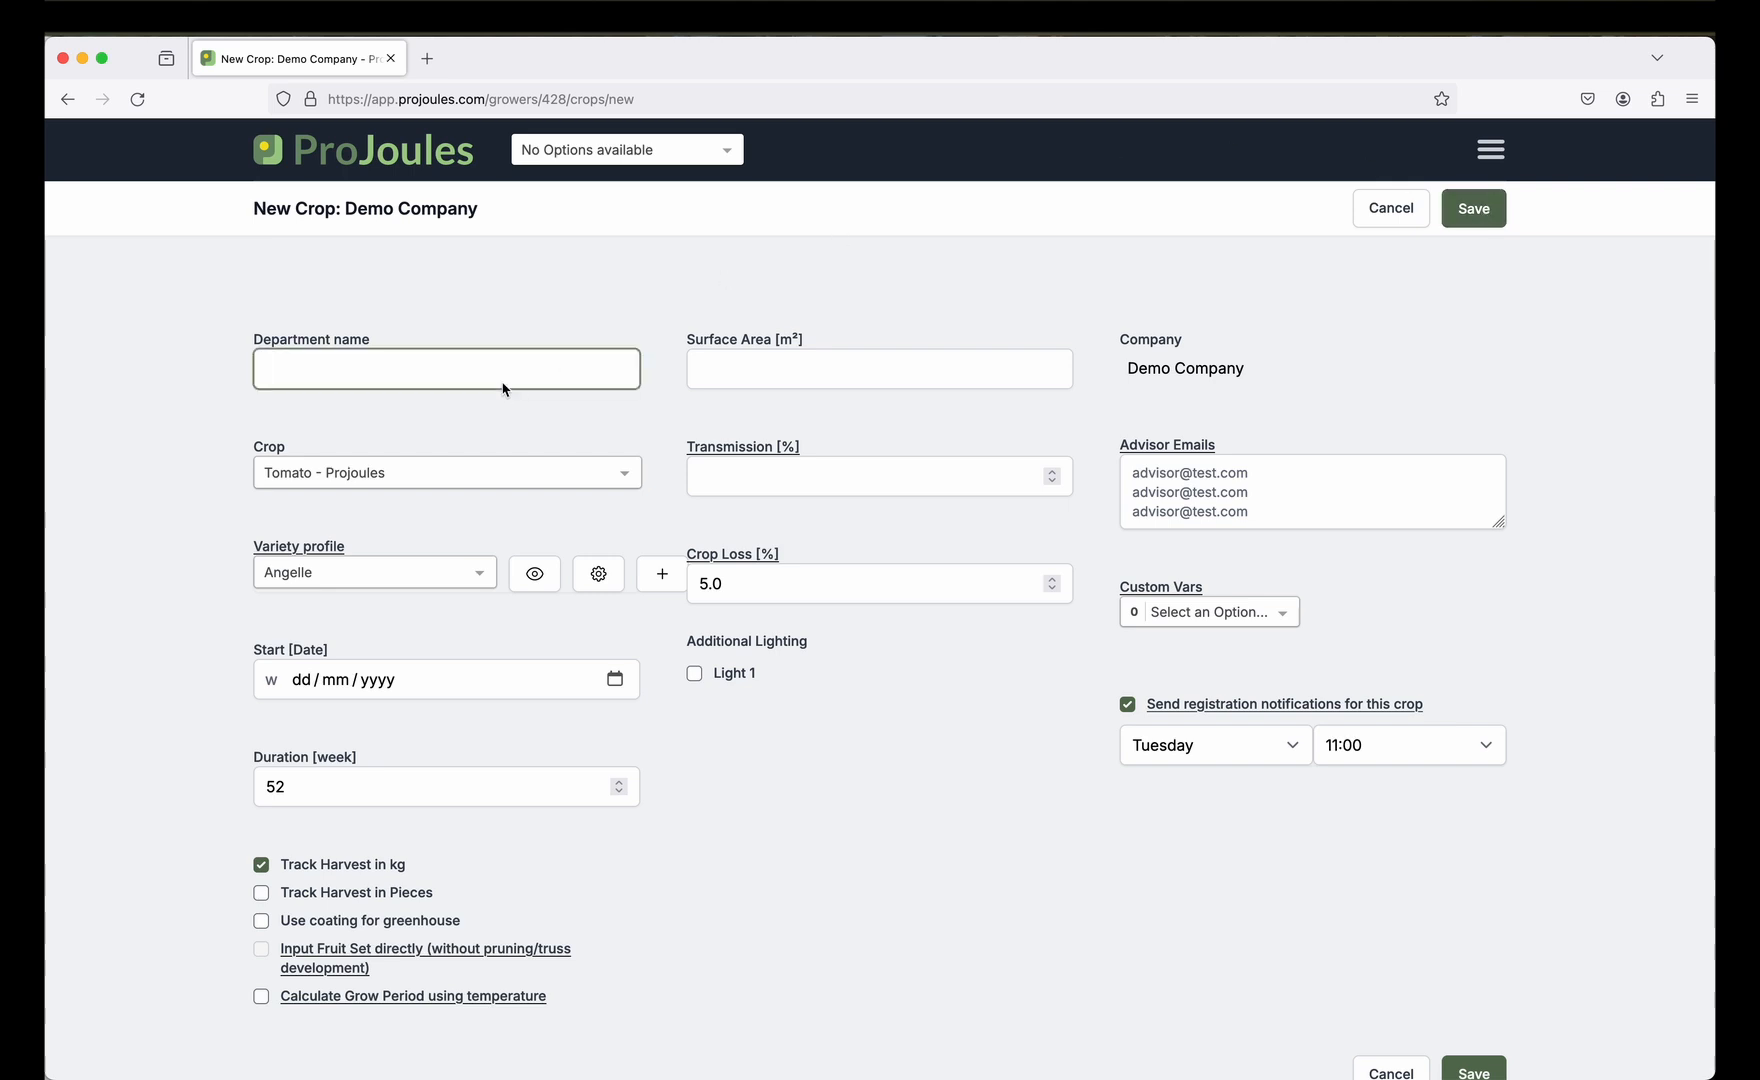
type("department 1")
left_click(182, 501)
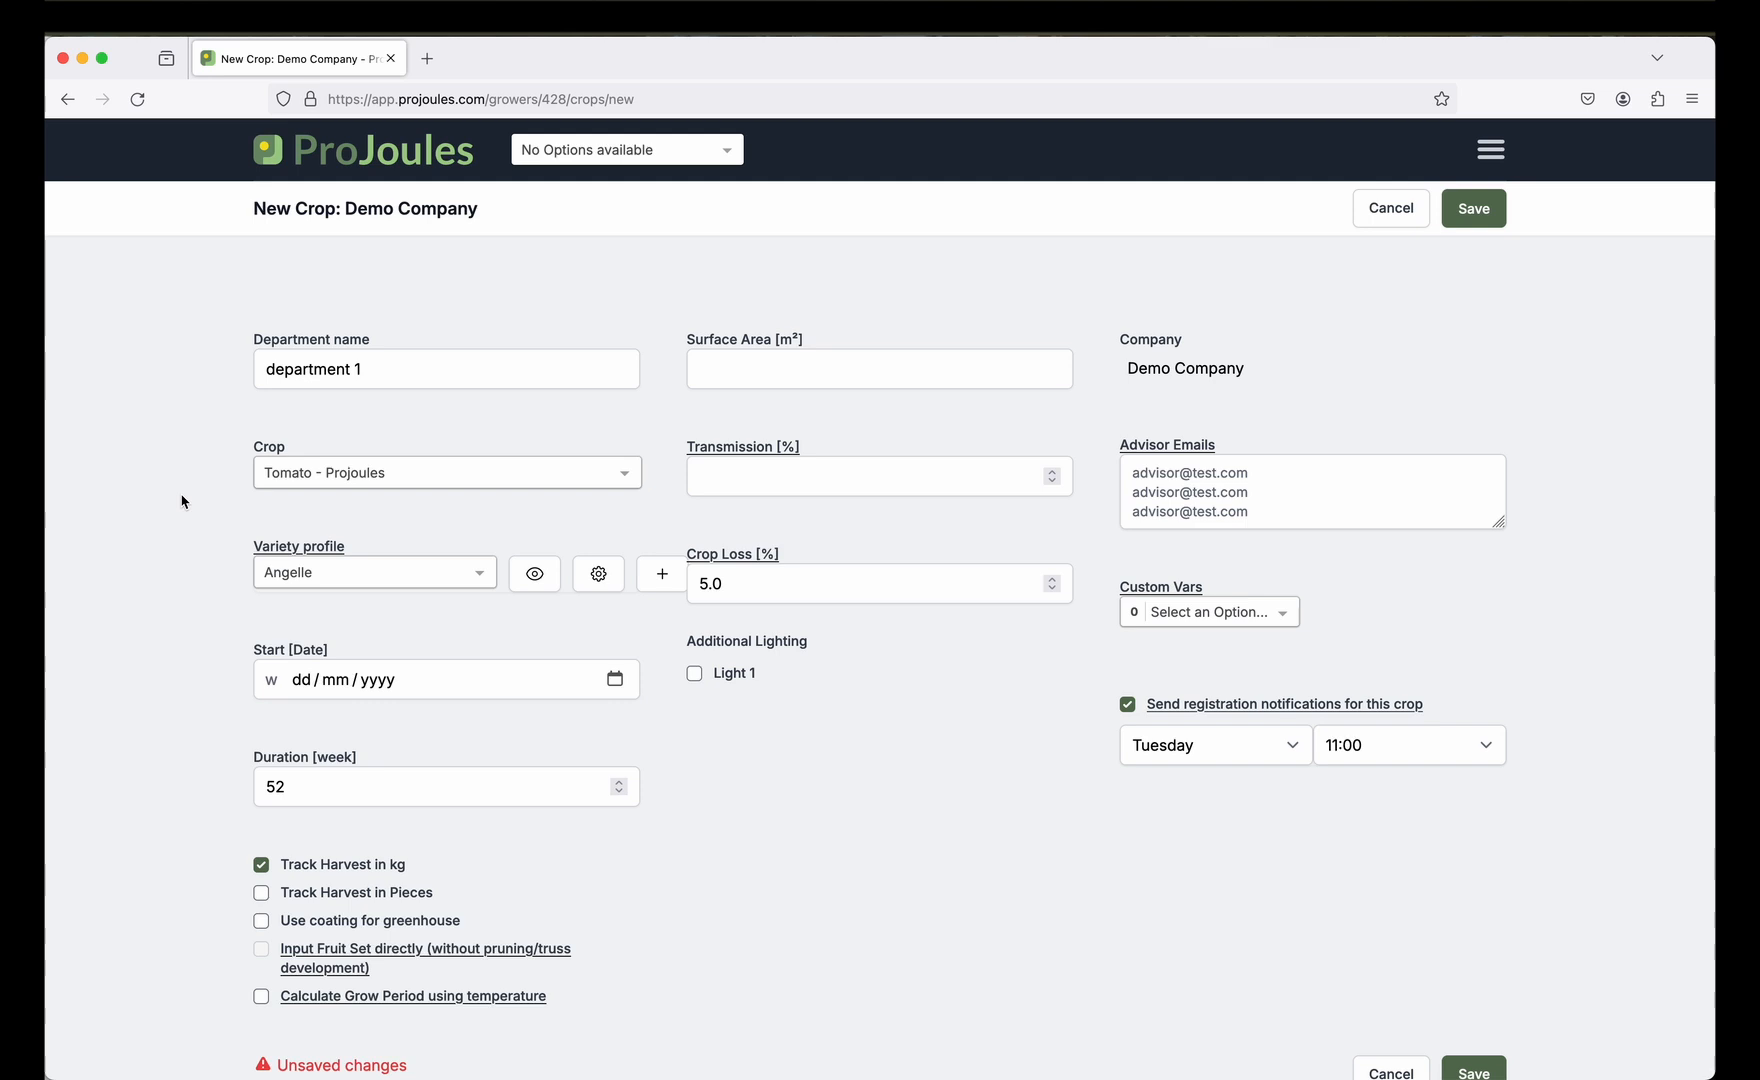
left_click(298, 573)
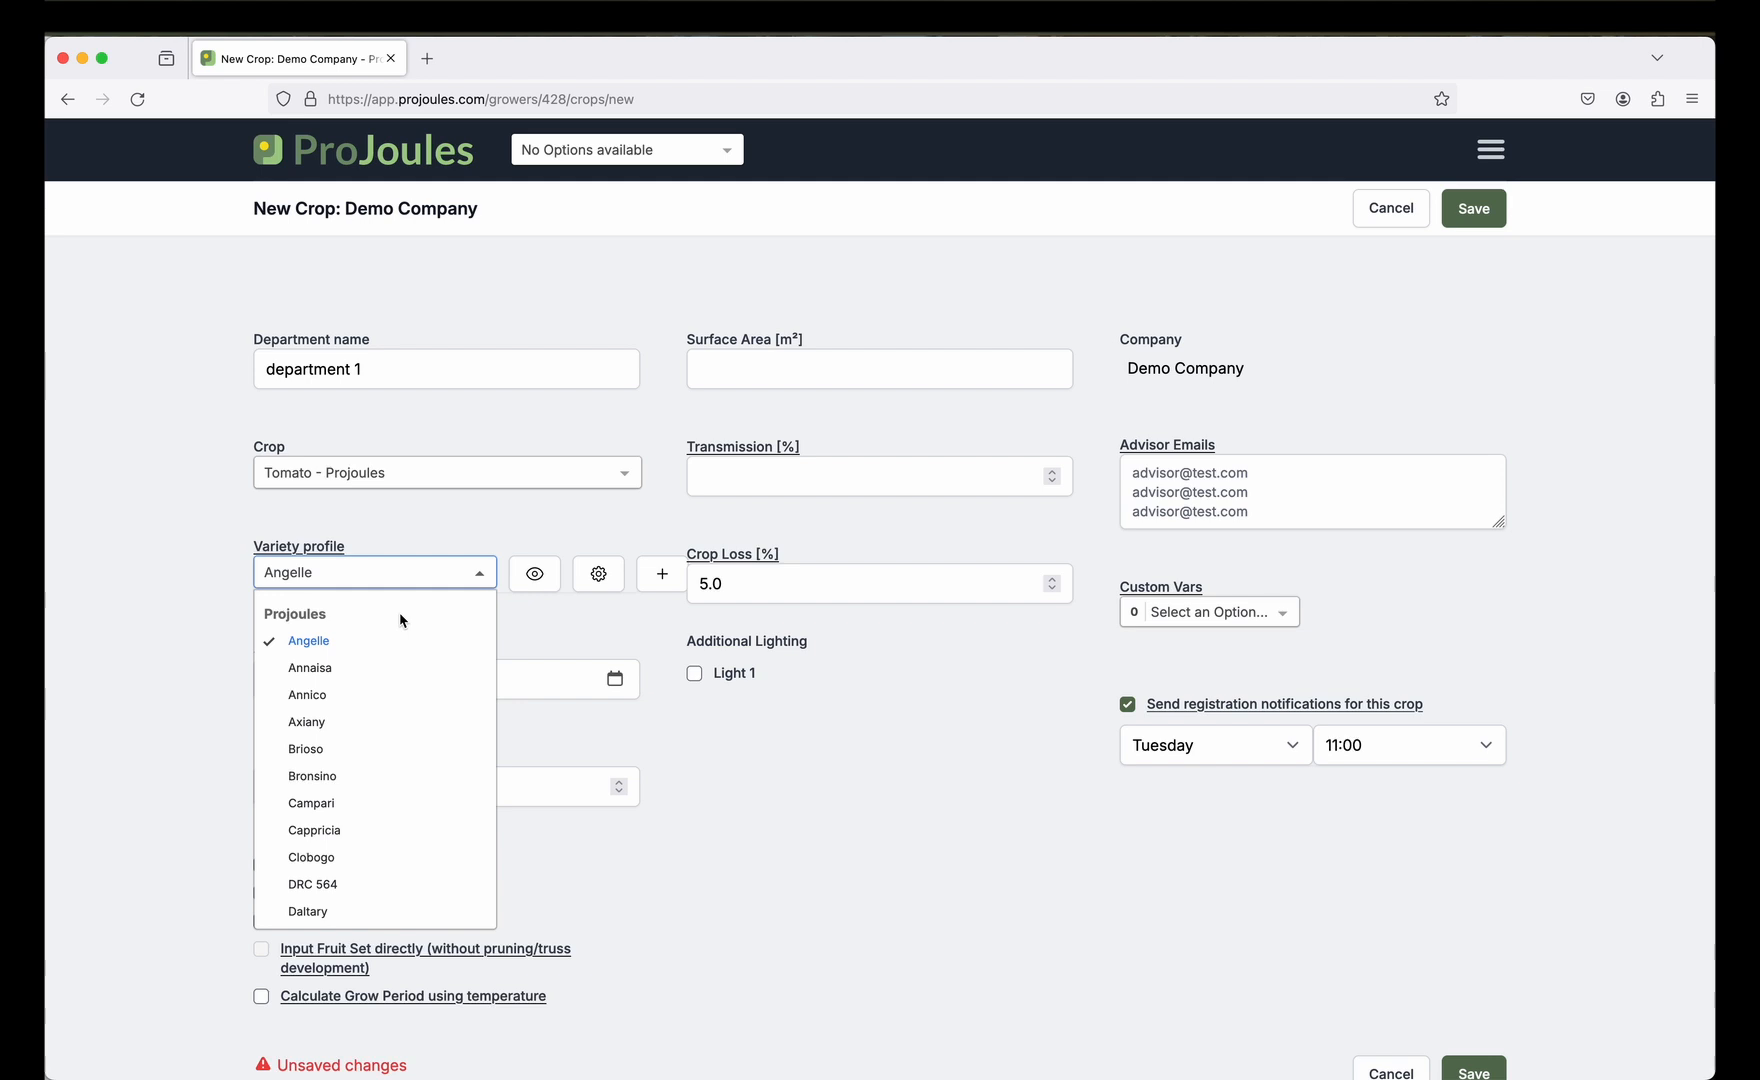
scroll(400, 621, "down", 10)
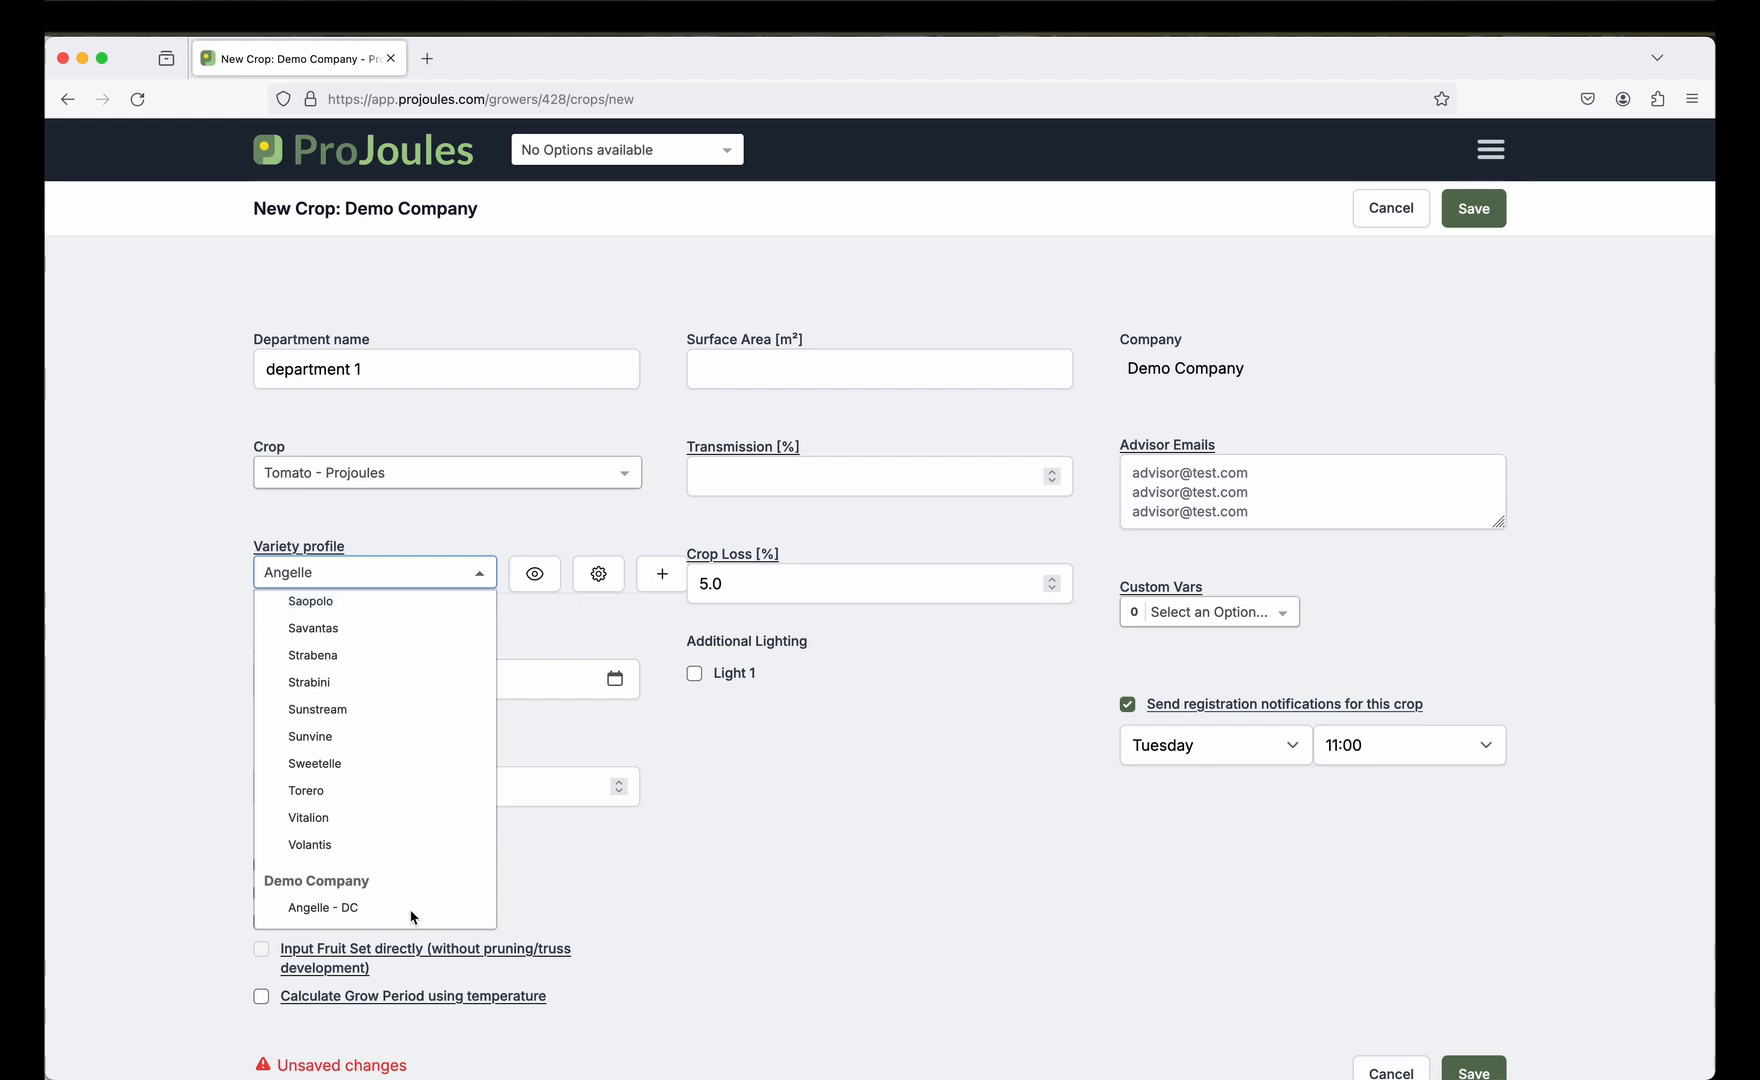
left_click(303, 913)
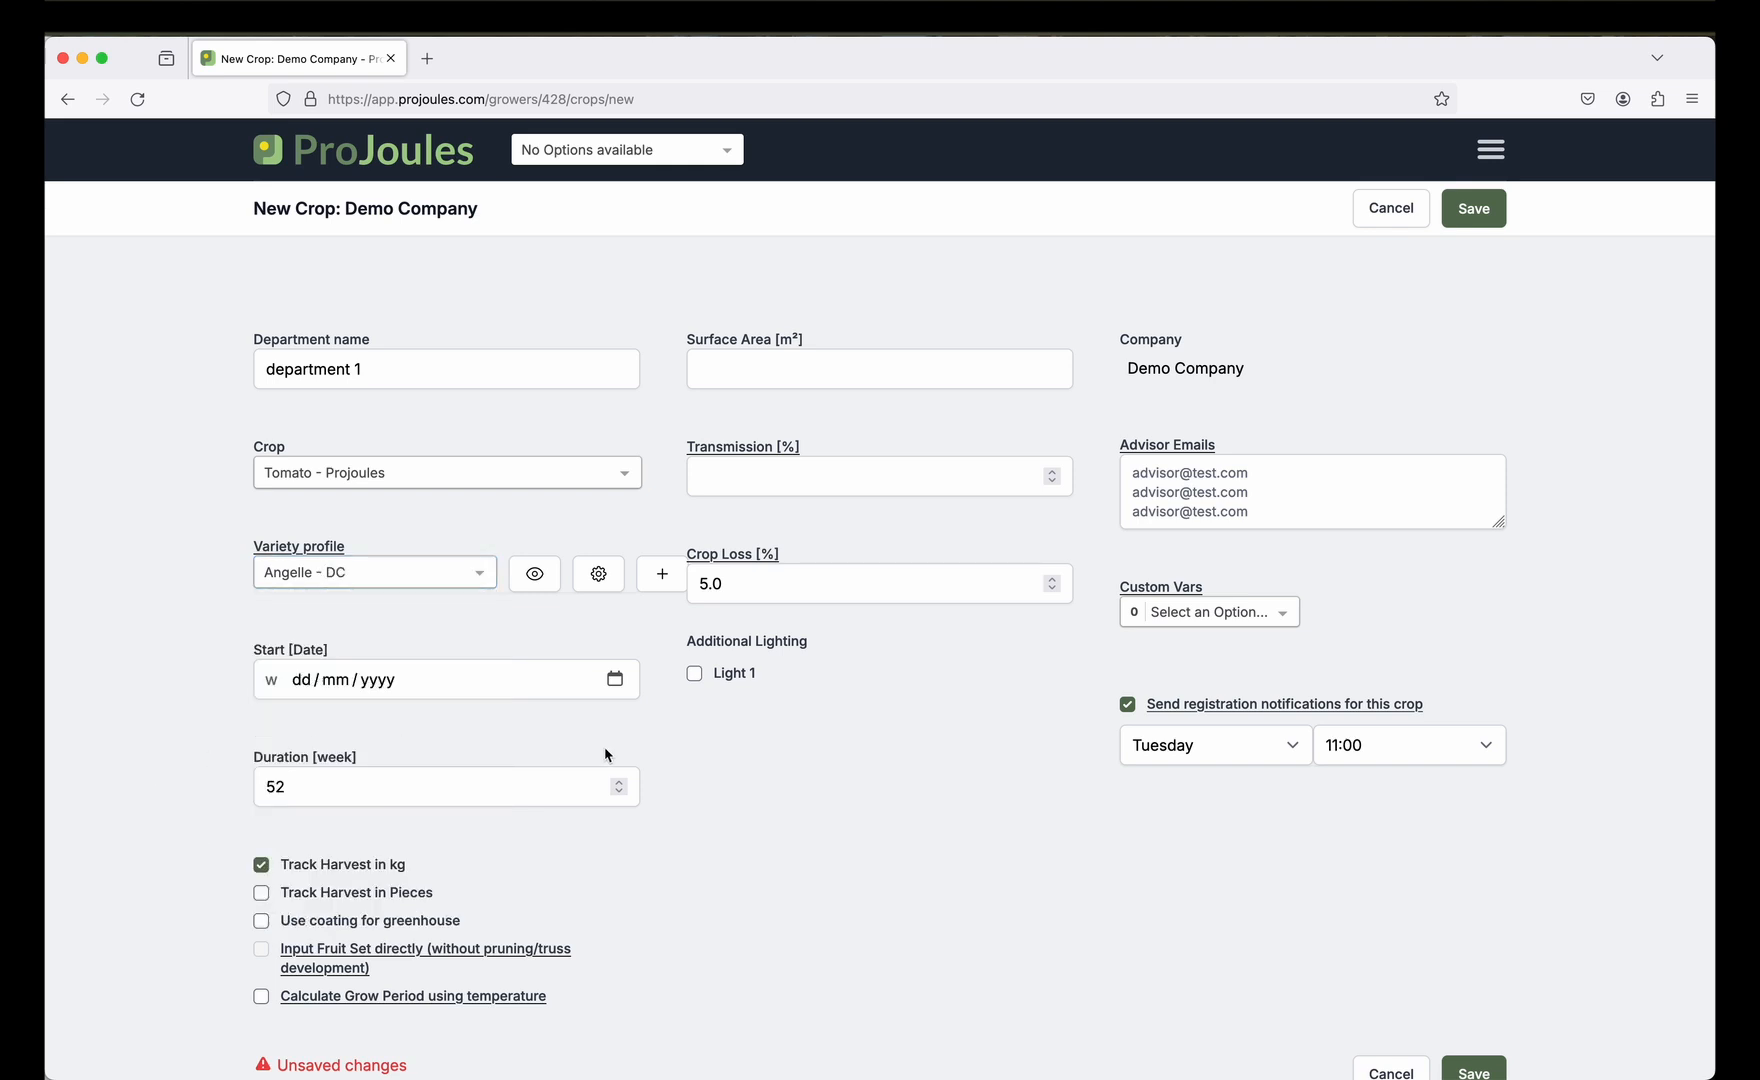
Set the crop start date to 6 January 2025 and calculate the grow period using temperature.
left_click(616, 682)
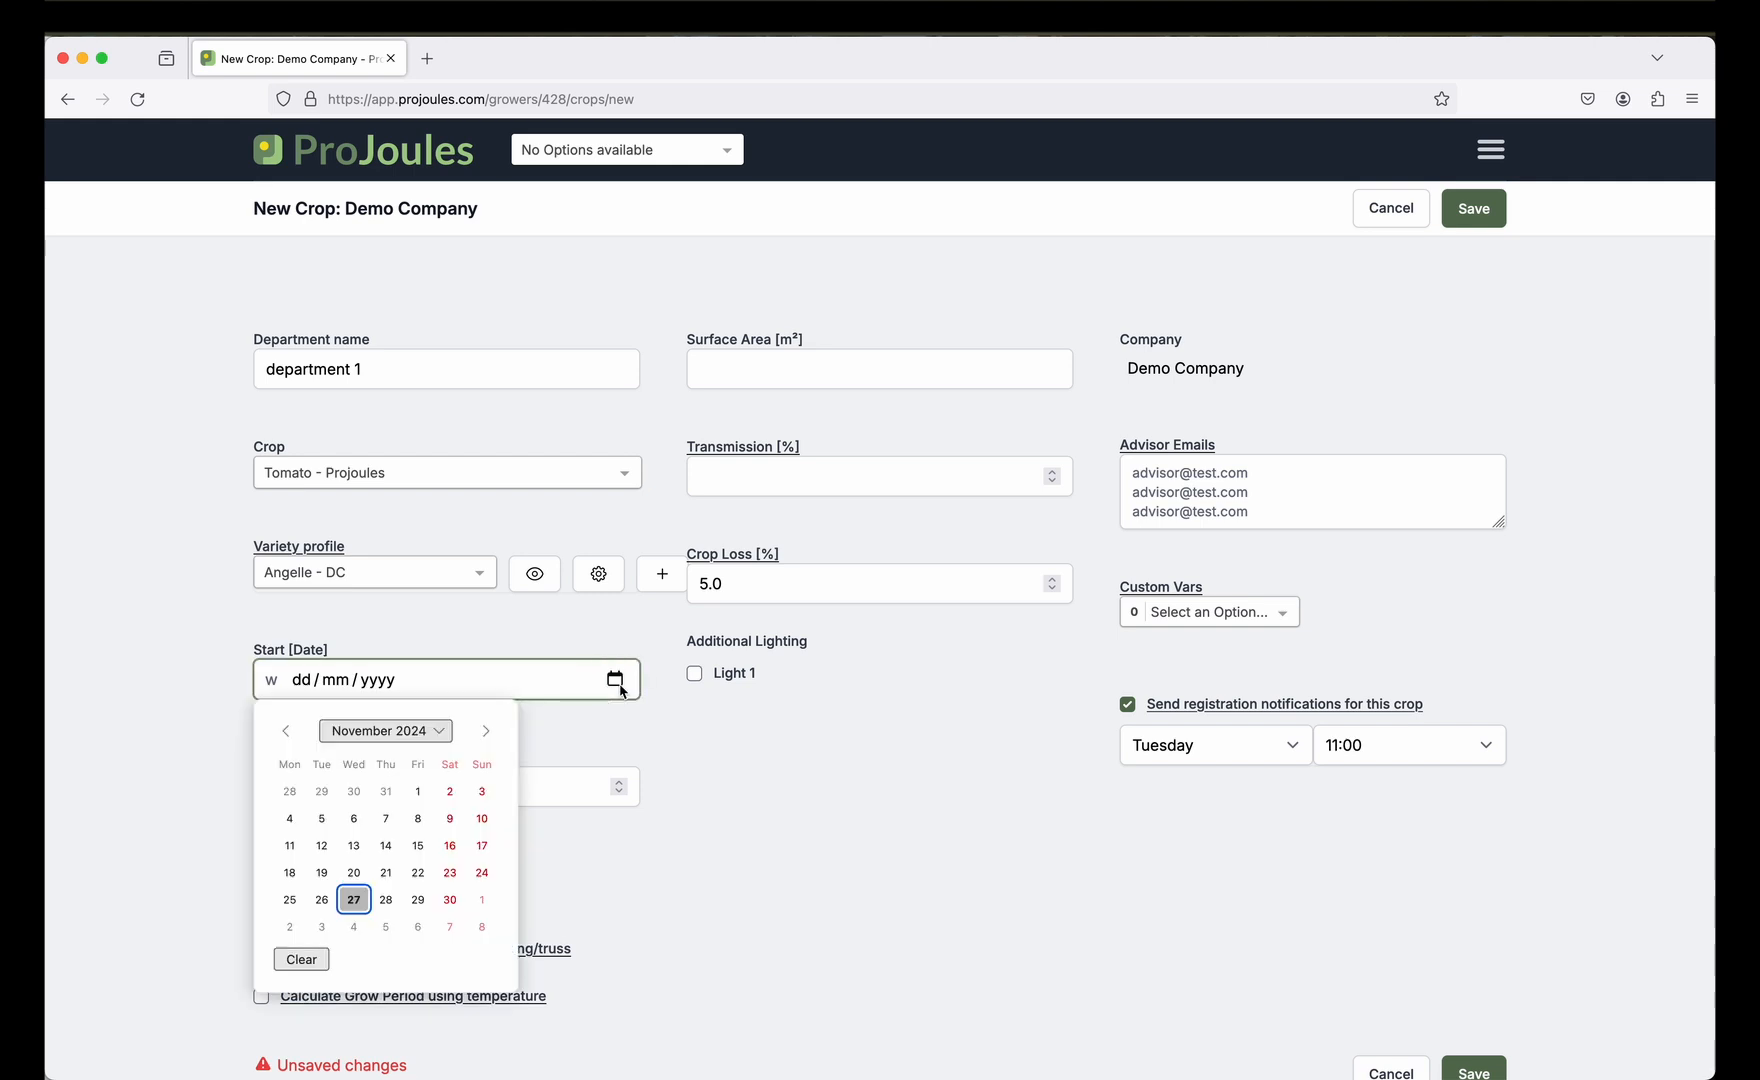
left_click(486, 731)
left_click(486, 731)
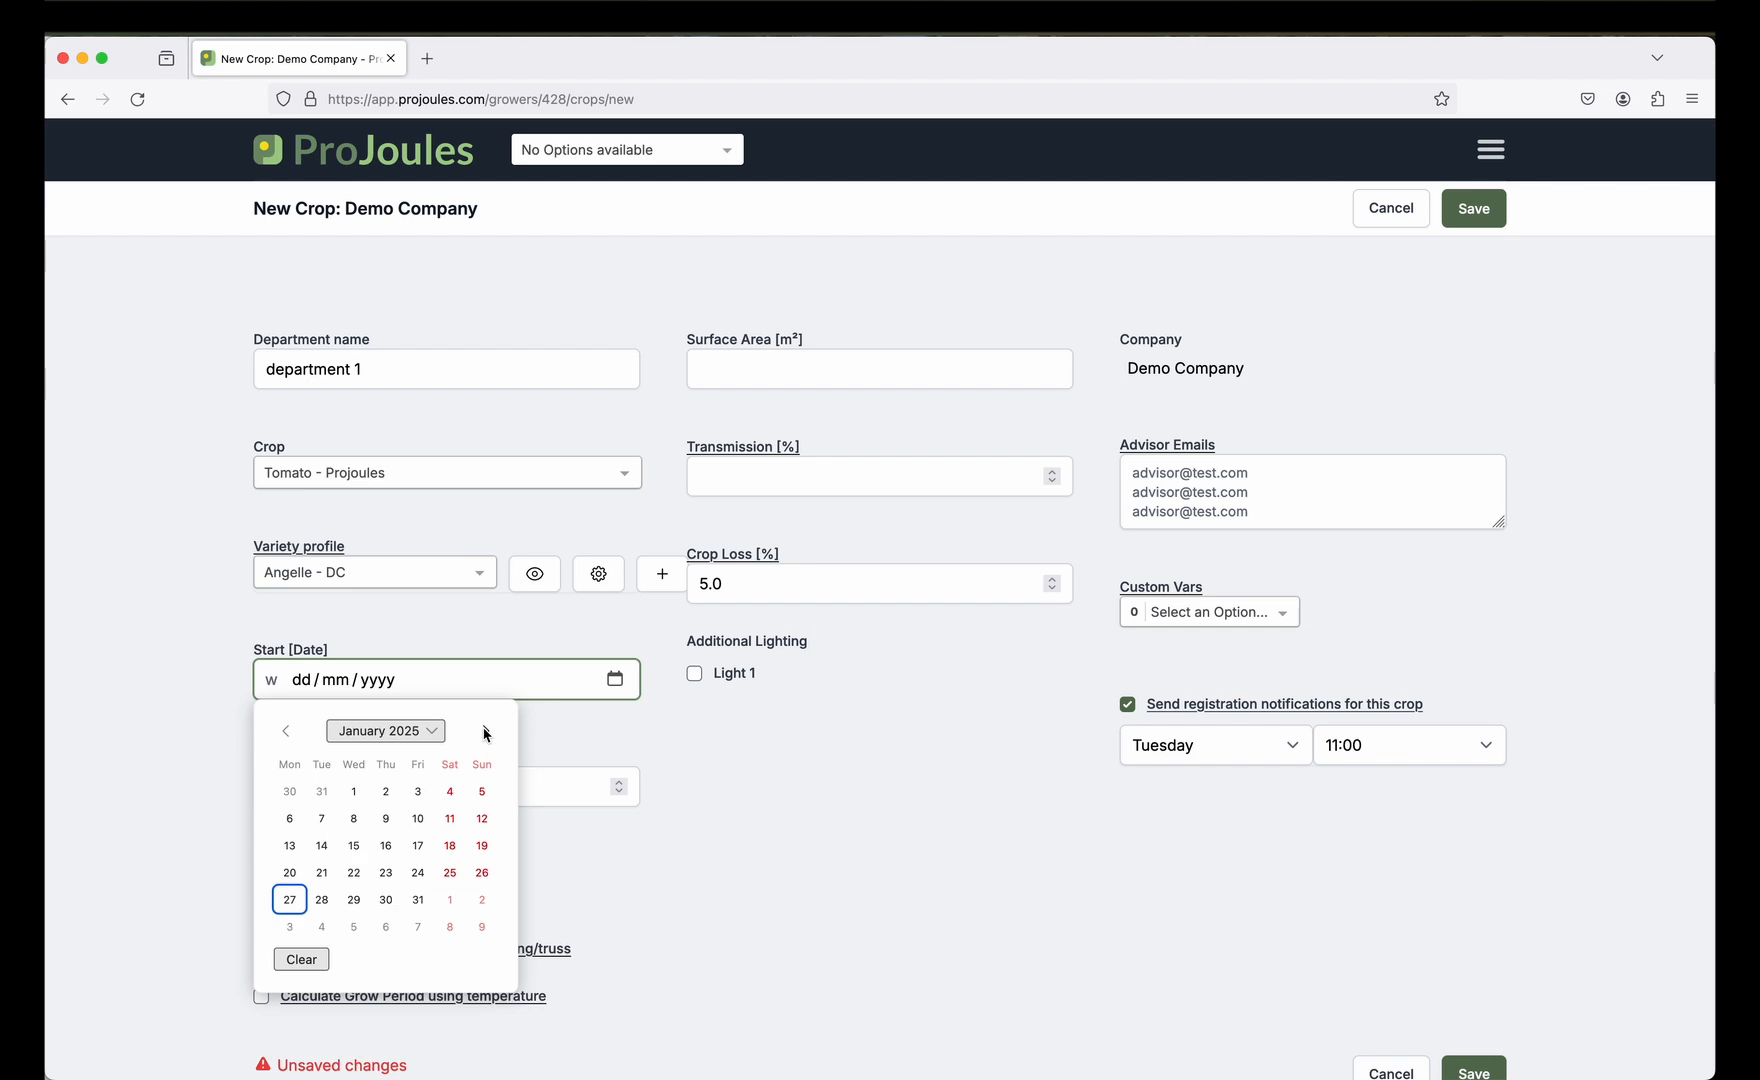
left_click(290, 820)
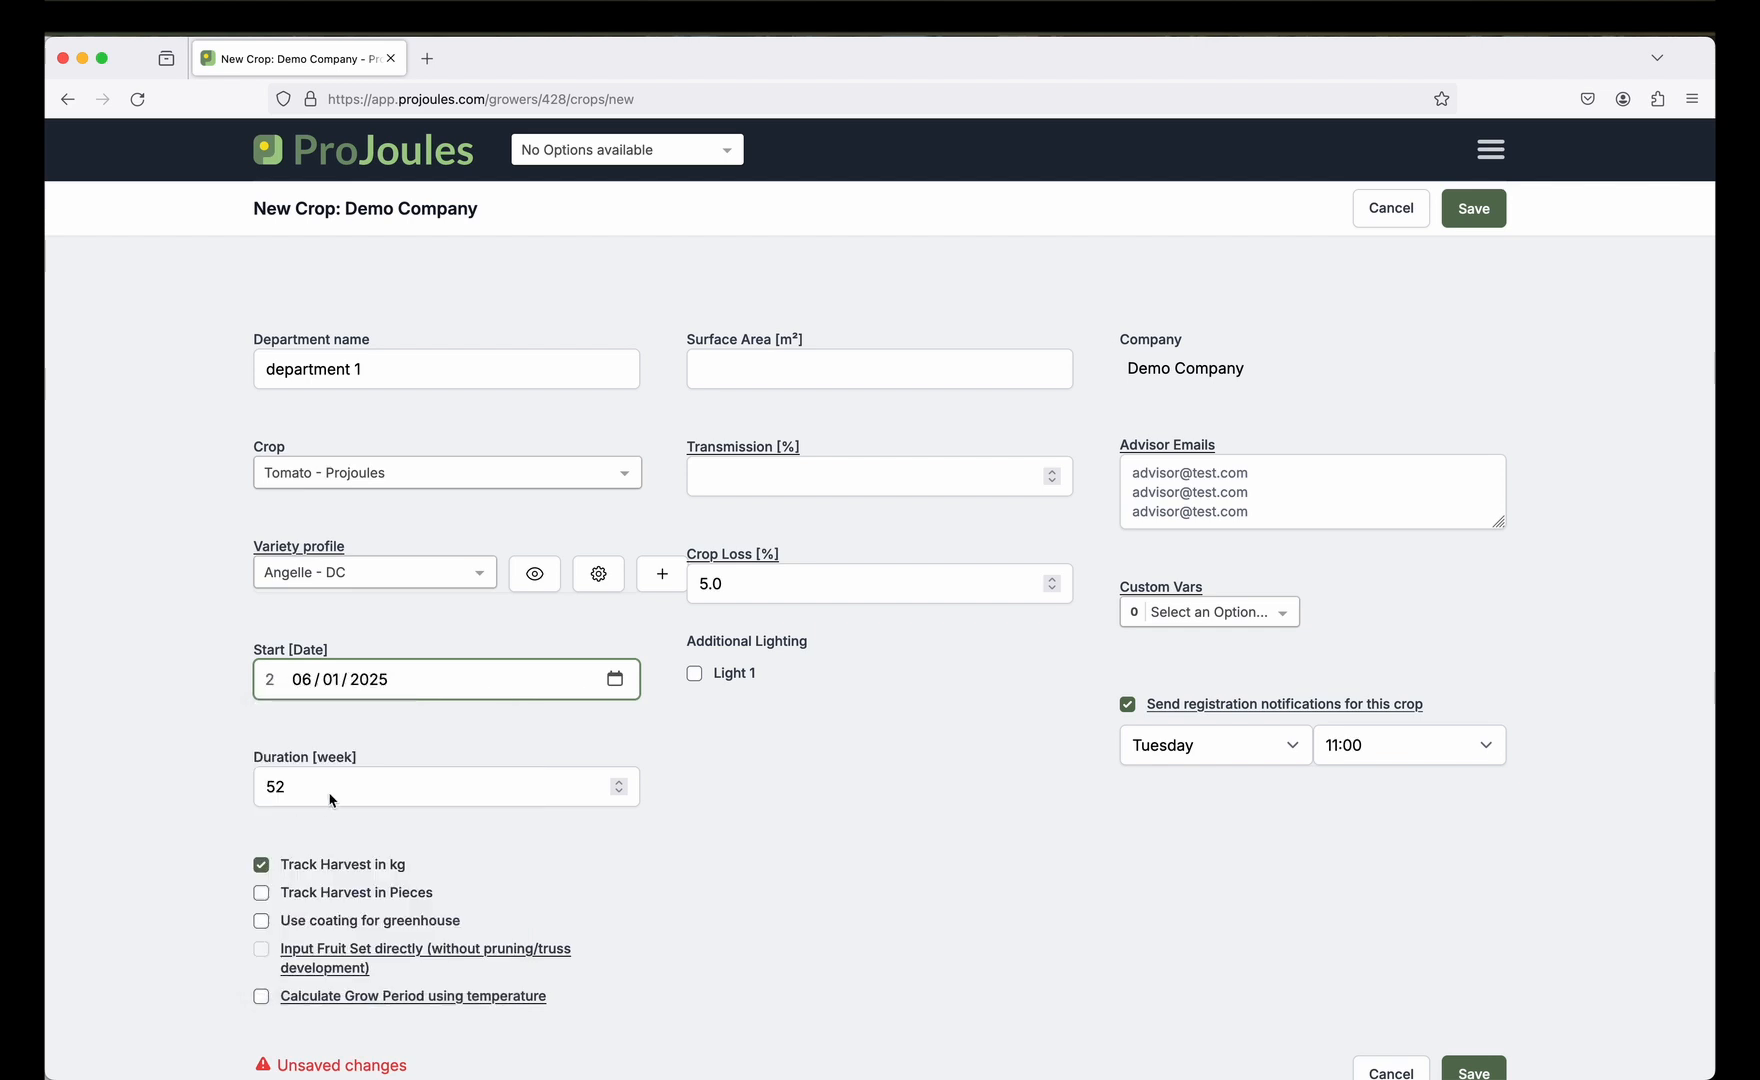
scroll(204, 731, "down", 2)
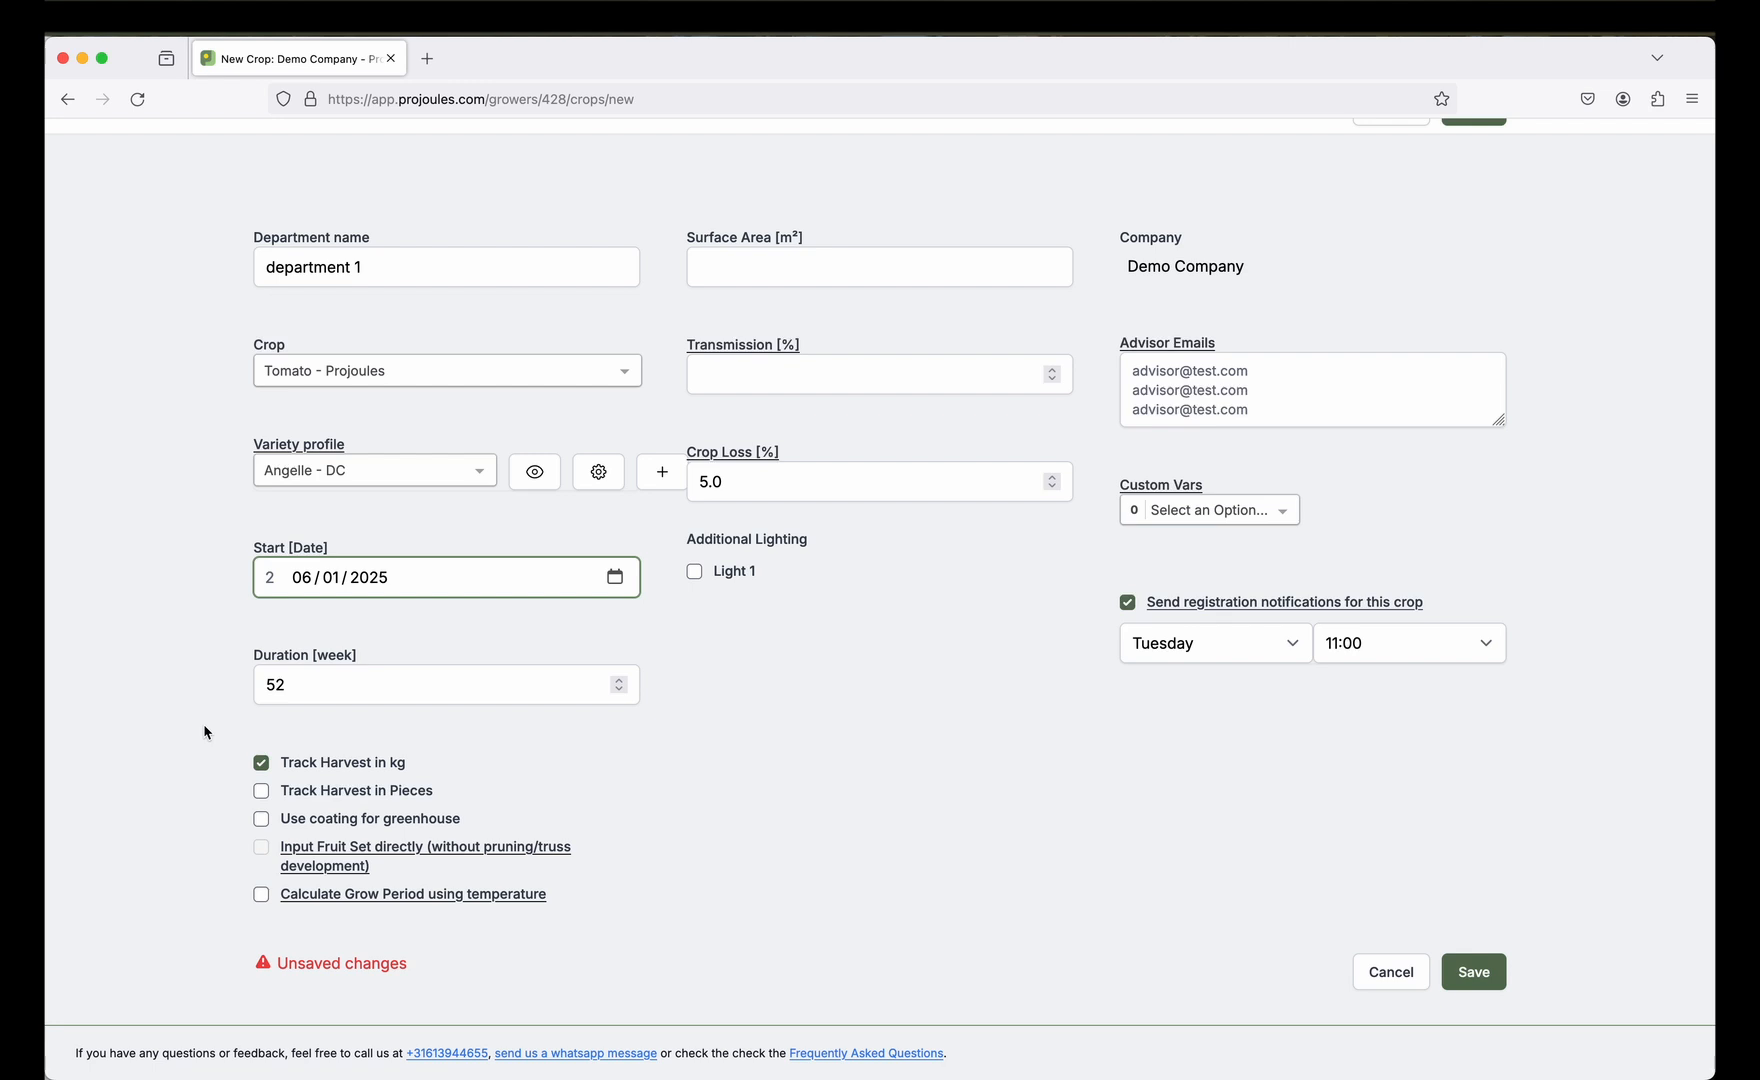
left_click(262, 896)
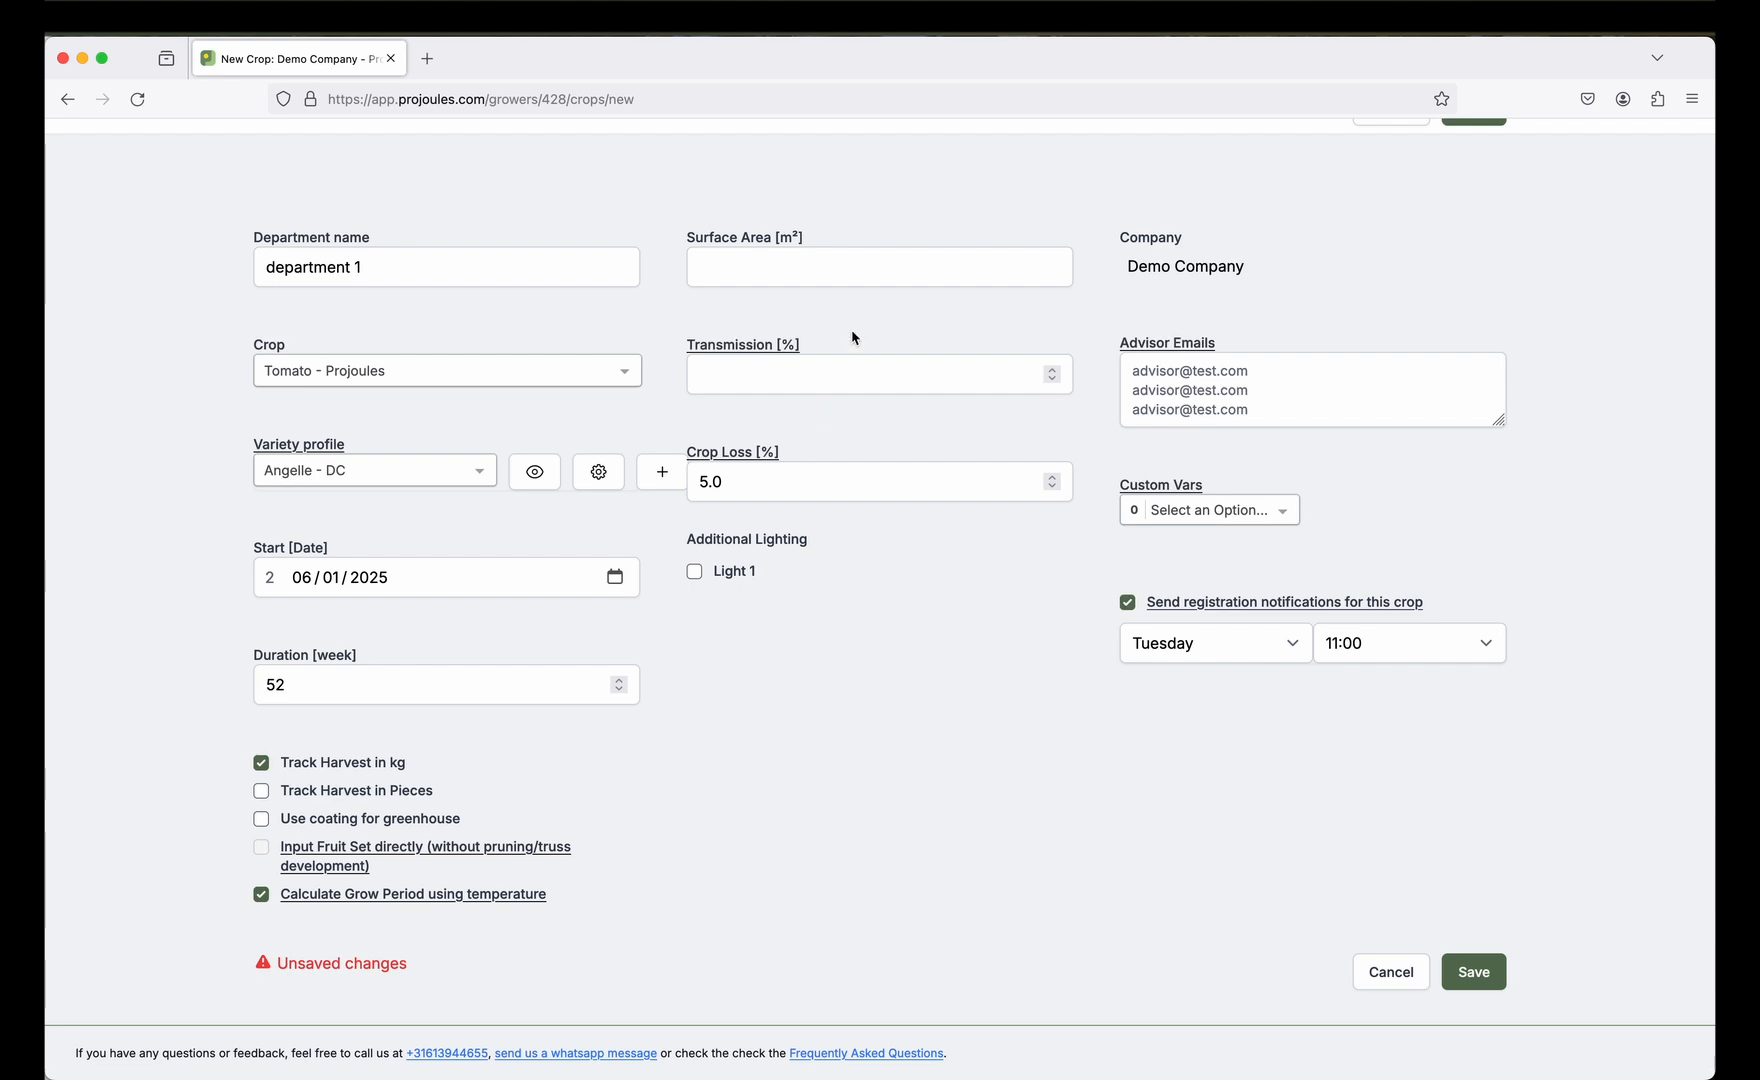
left_click(868, 277)
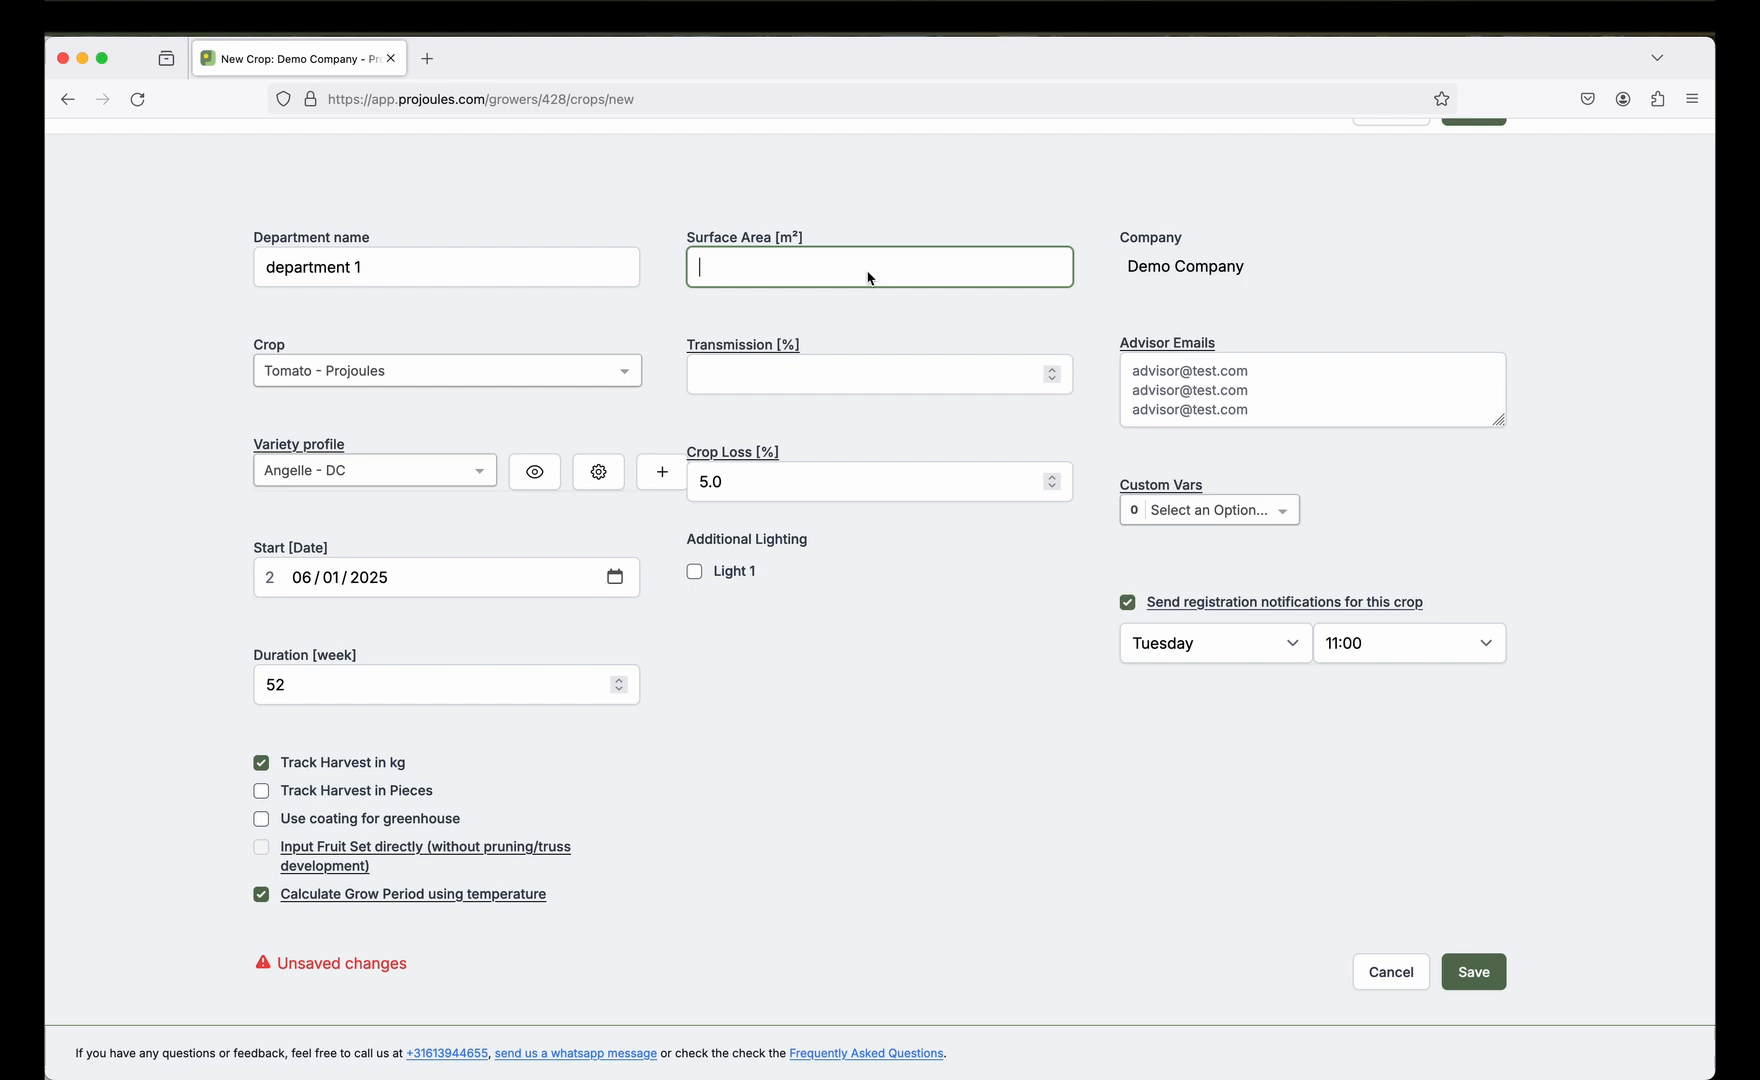
Enter a surface area of 20000 m² and 70% transmission.
type("20000")
left_click(945, 365)
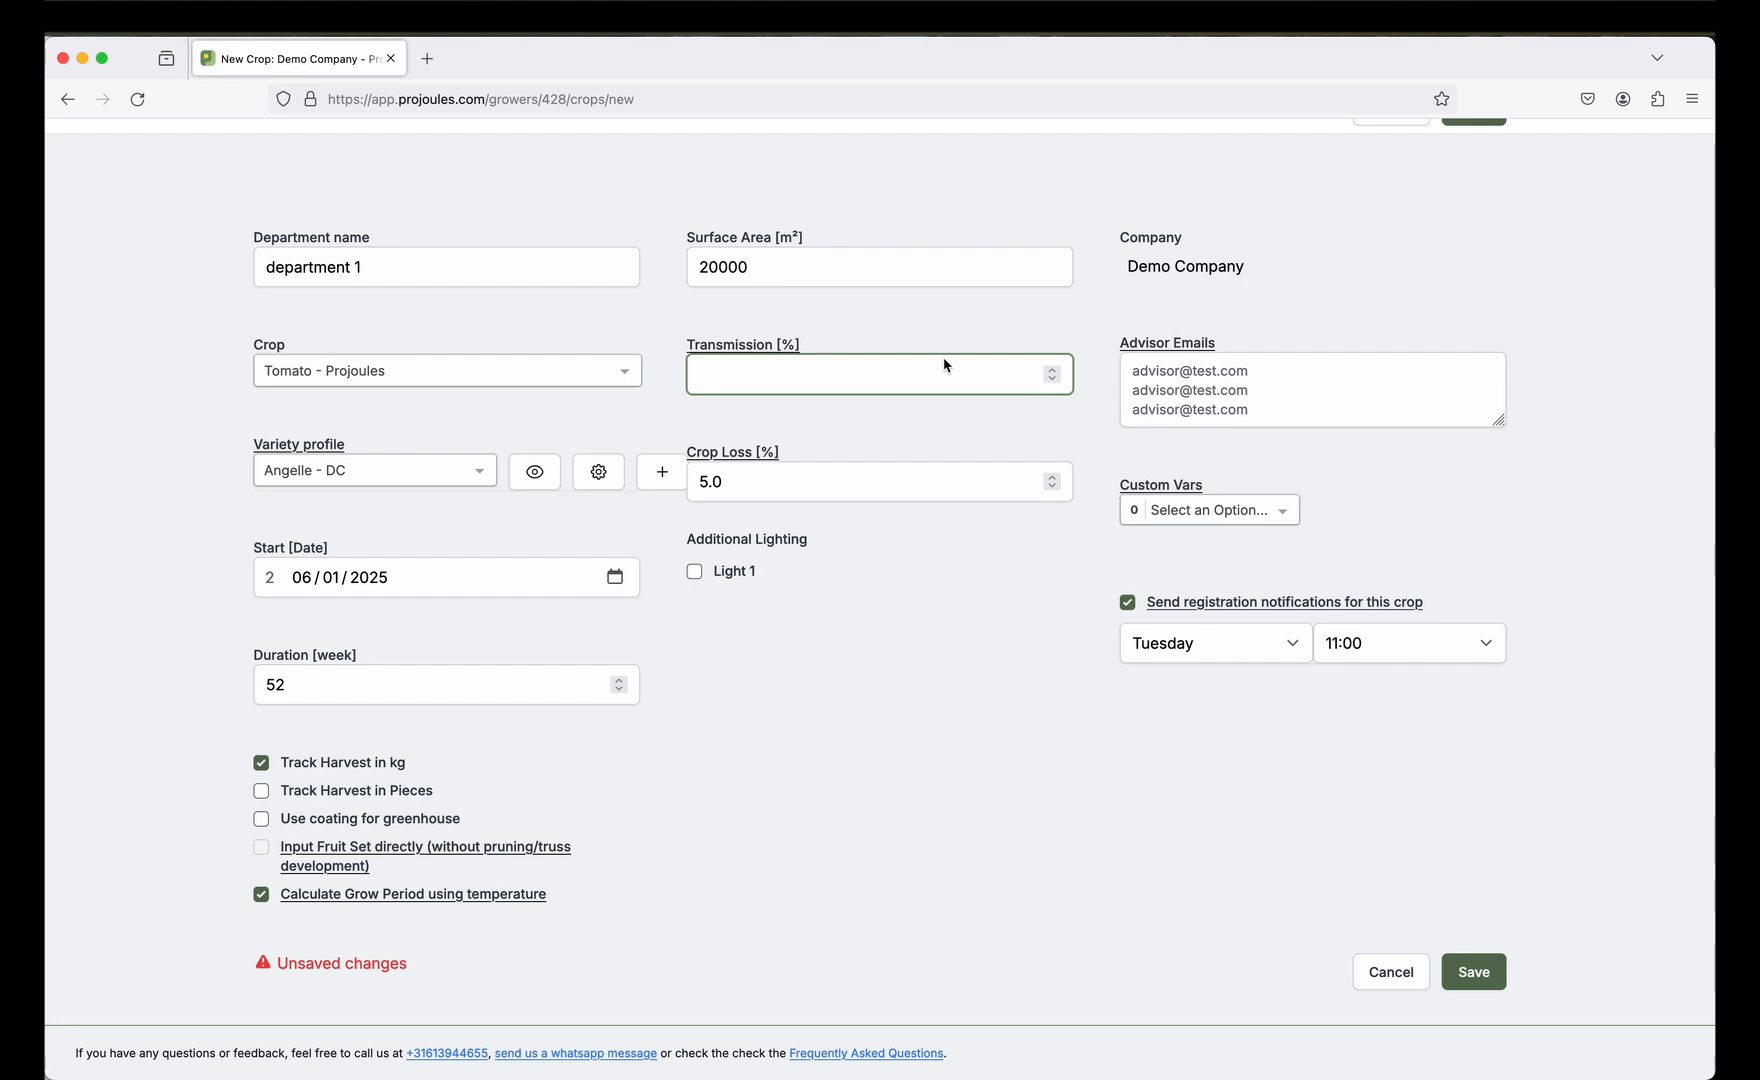
type("70")
Check Light 1's SON-T light type, then leave additional lighting switched off.
left_click(694, 573)
left_click(812, 638)
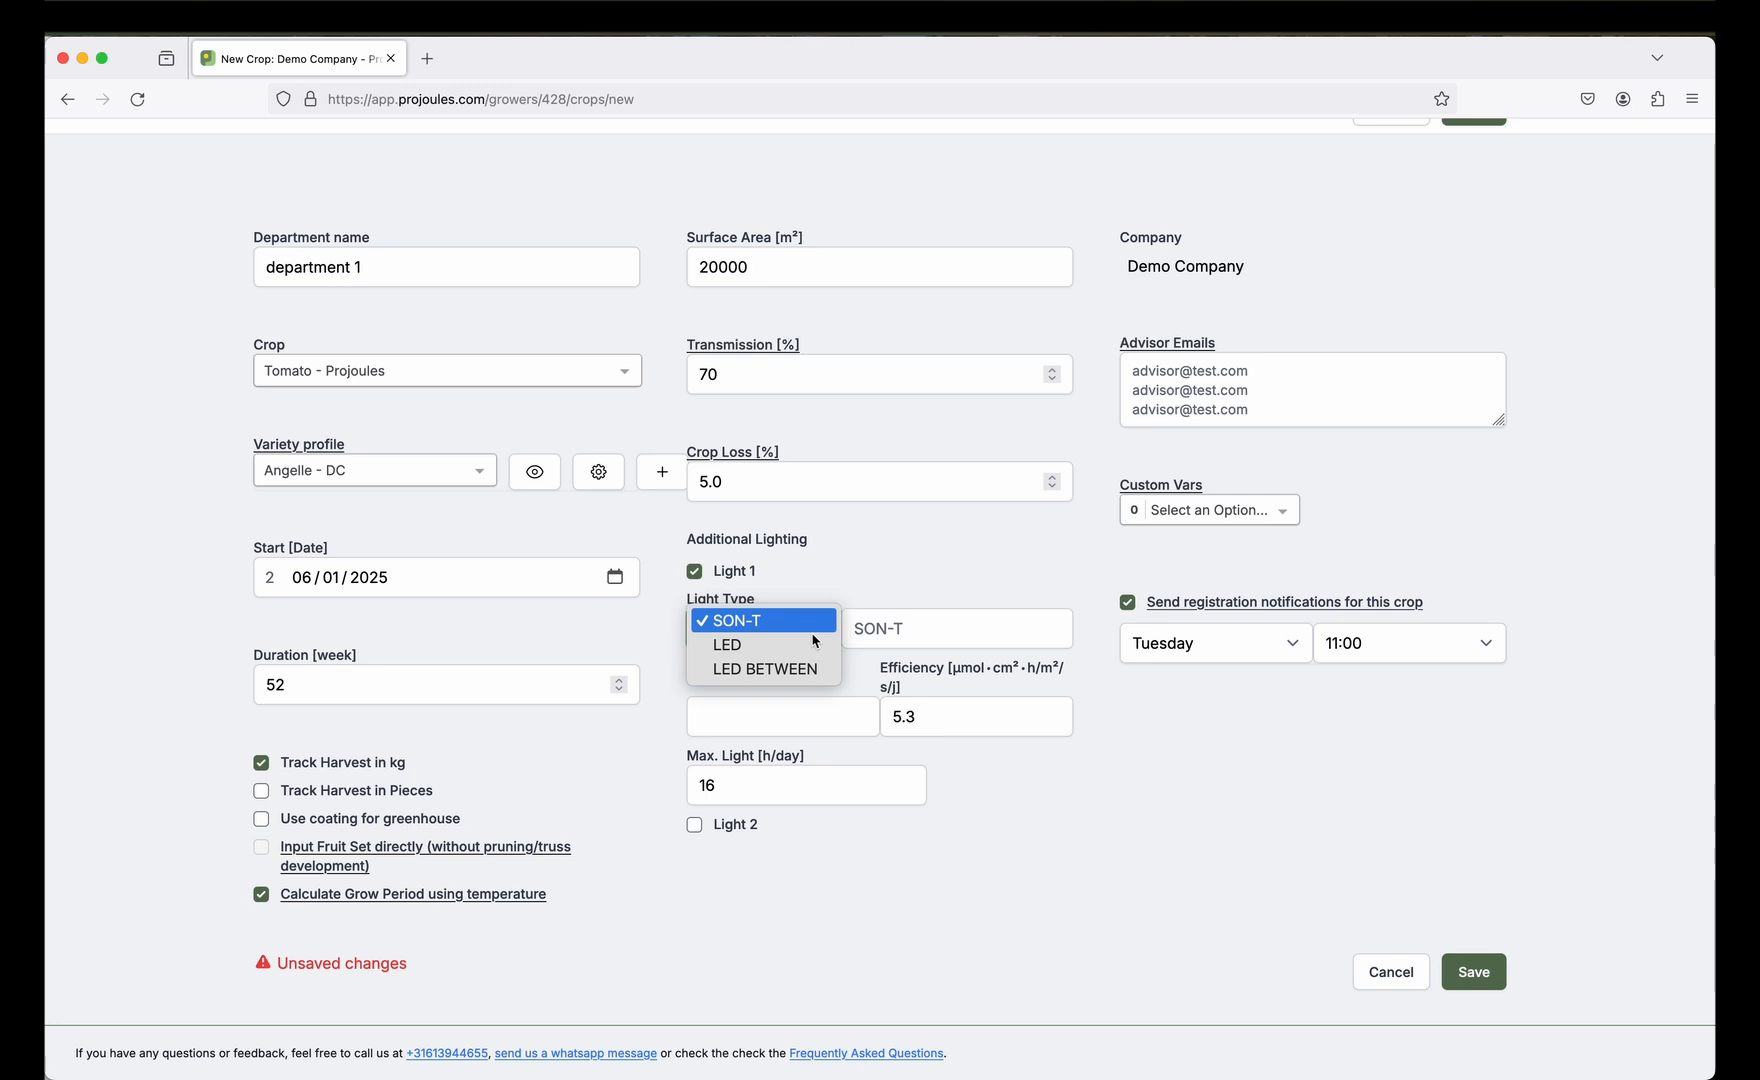
left_click(813, 630)
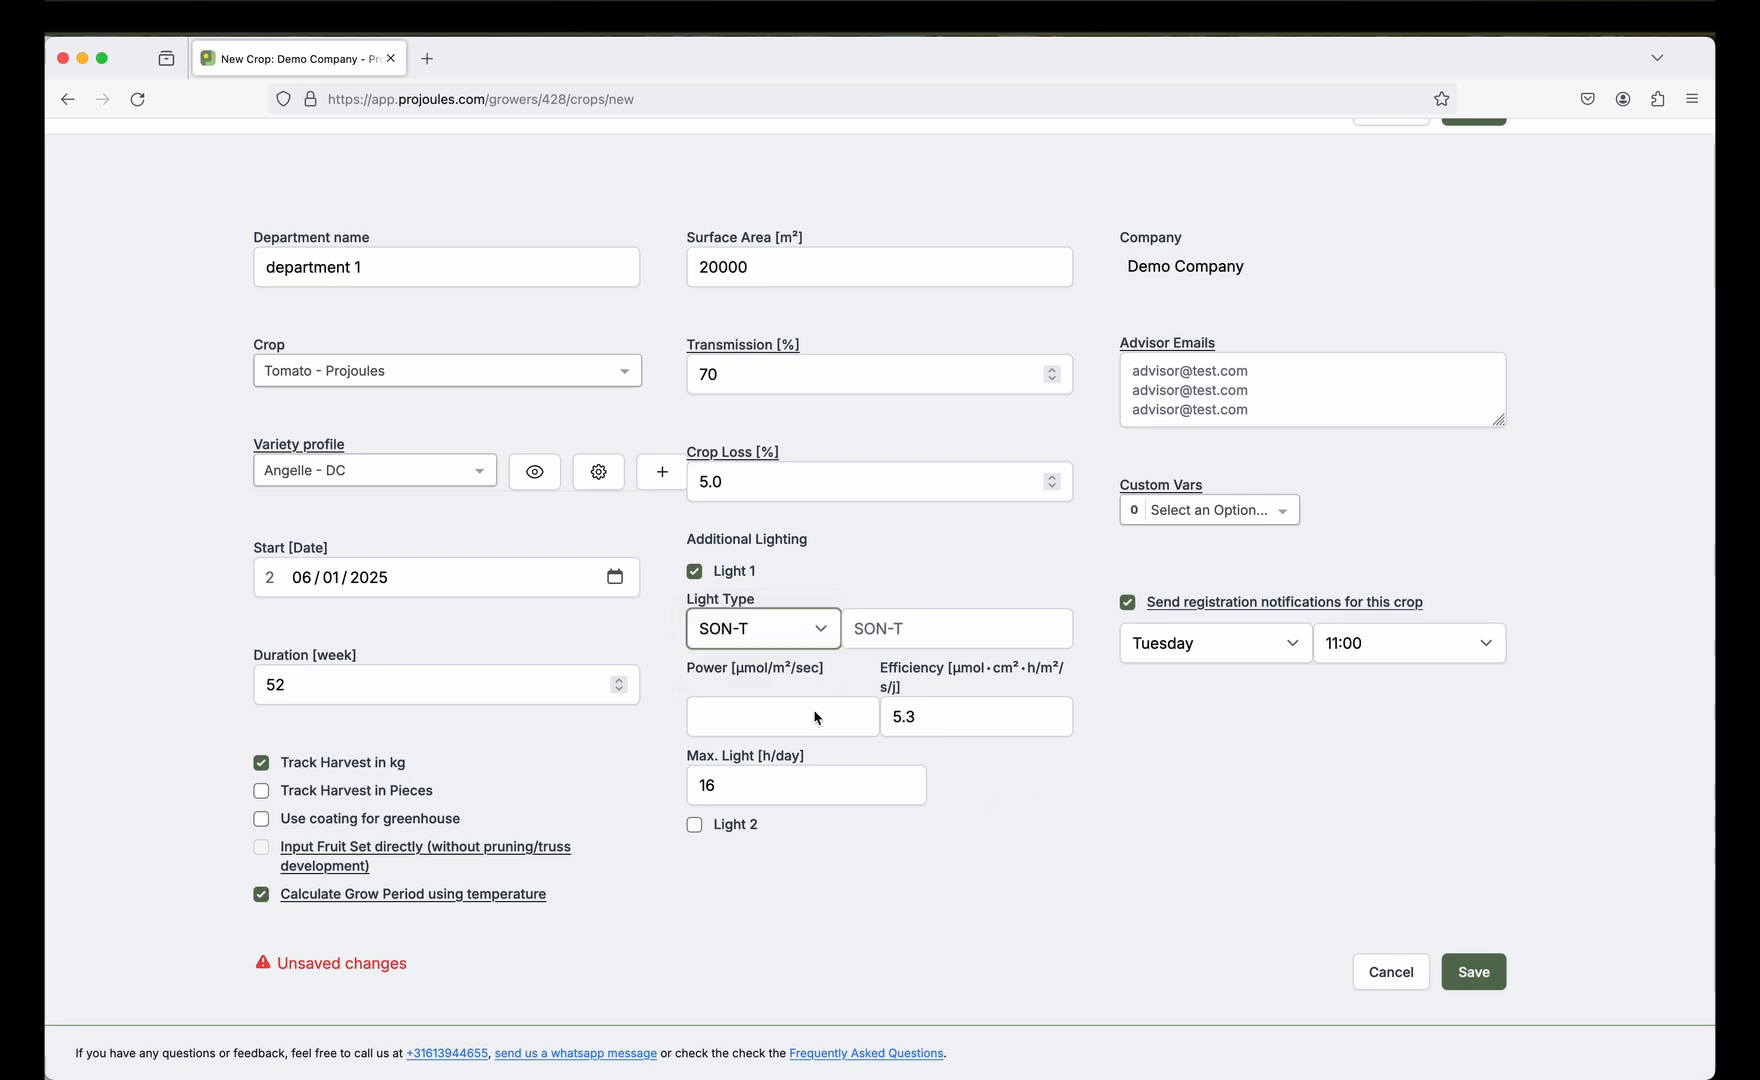
left_click(694, 572)
left_click(812, 684)
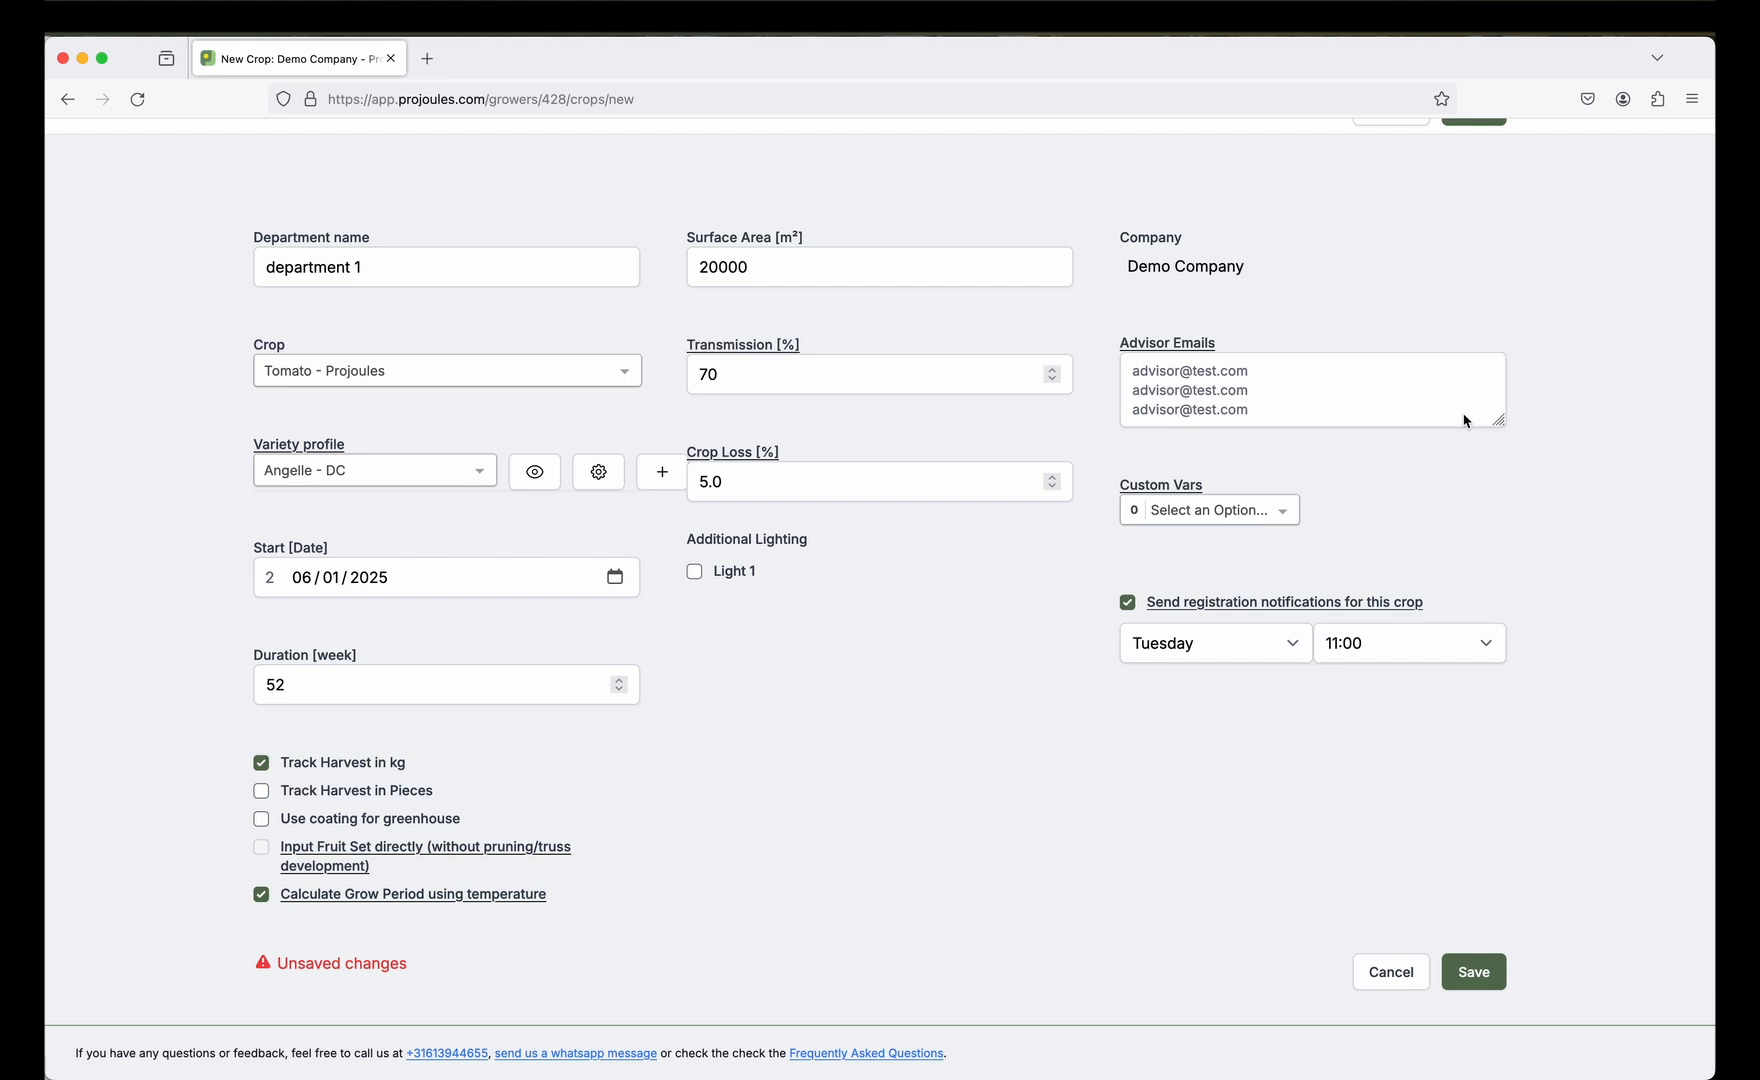
Add Stem Diameter and Growth as custom variables and save the new crop.
left_click(1274, 516)
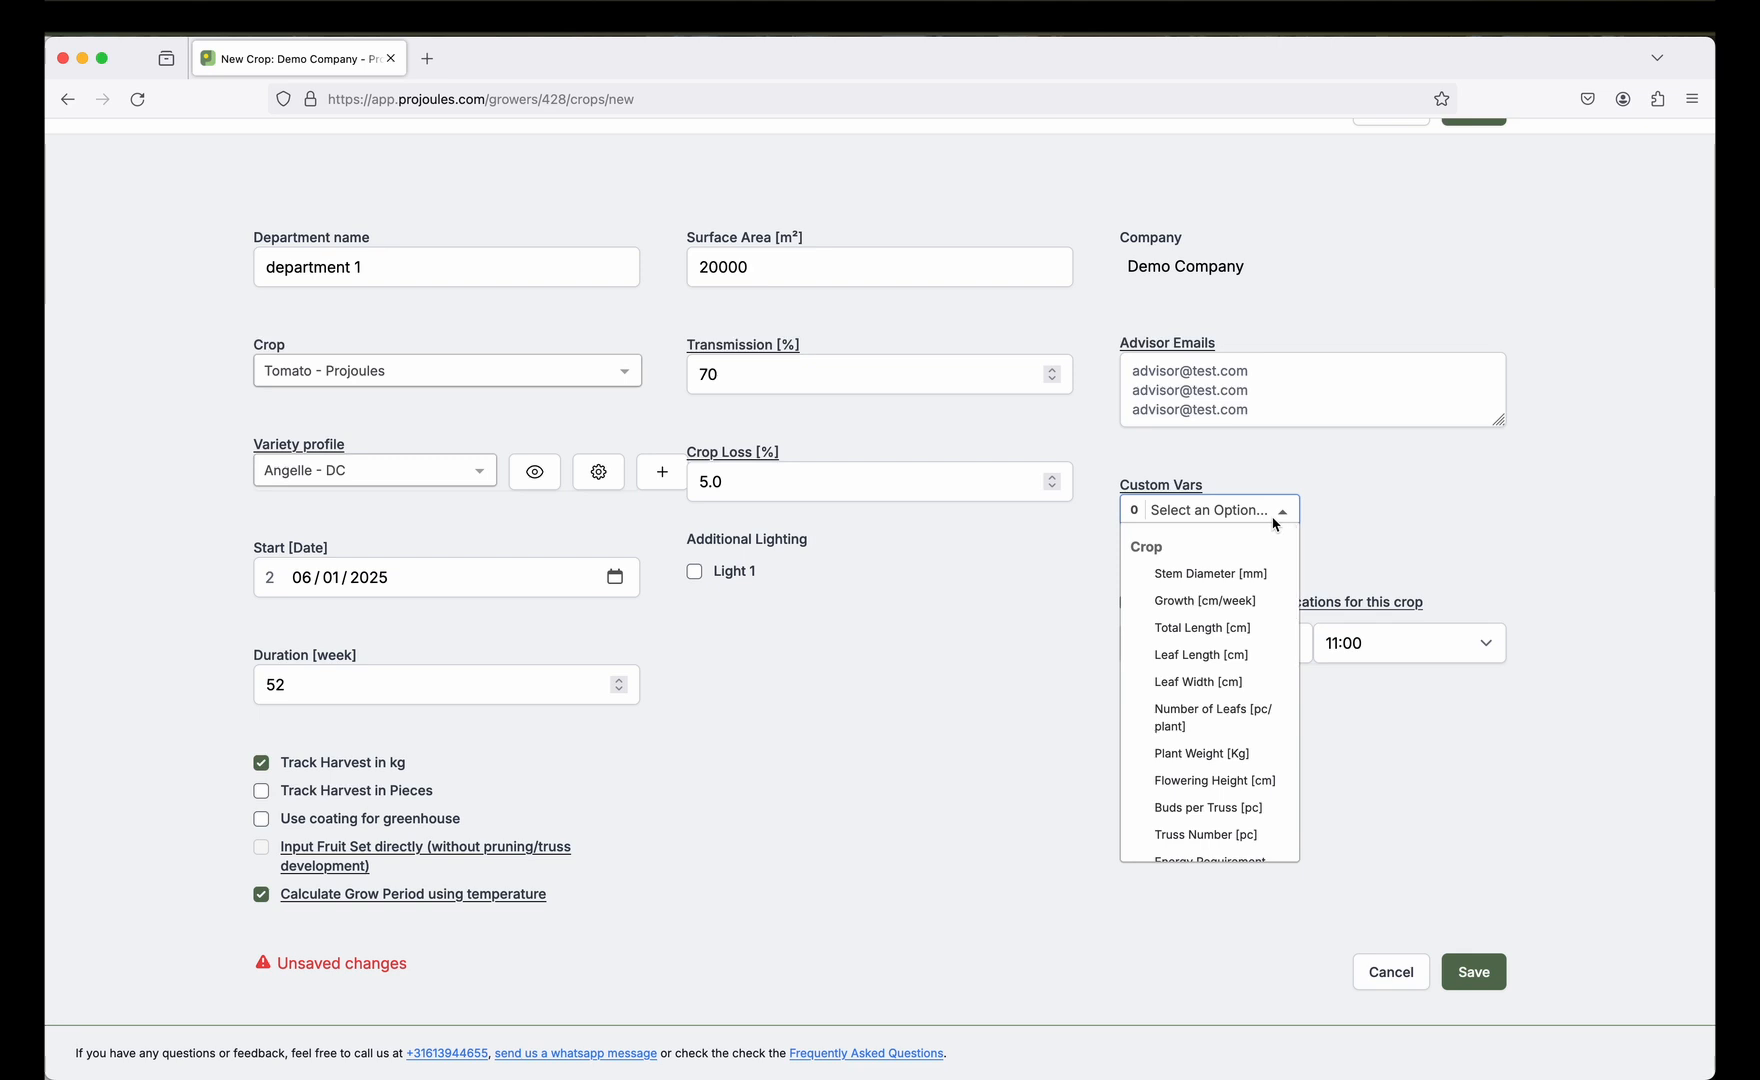
left_click(1205, 573)
left_click(1225, 601)
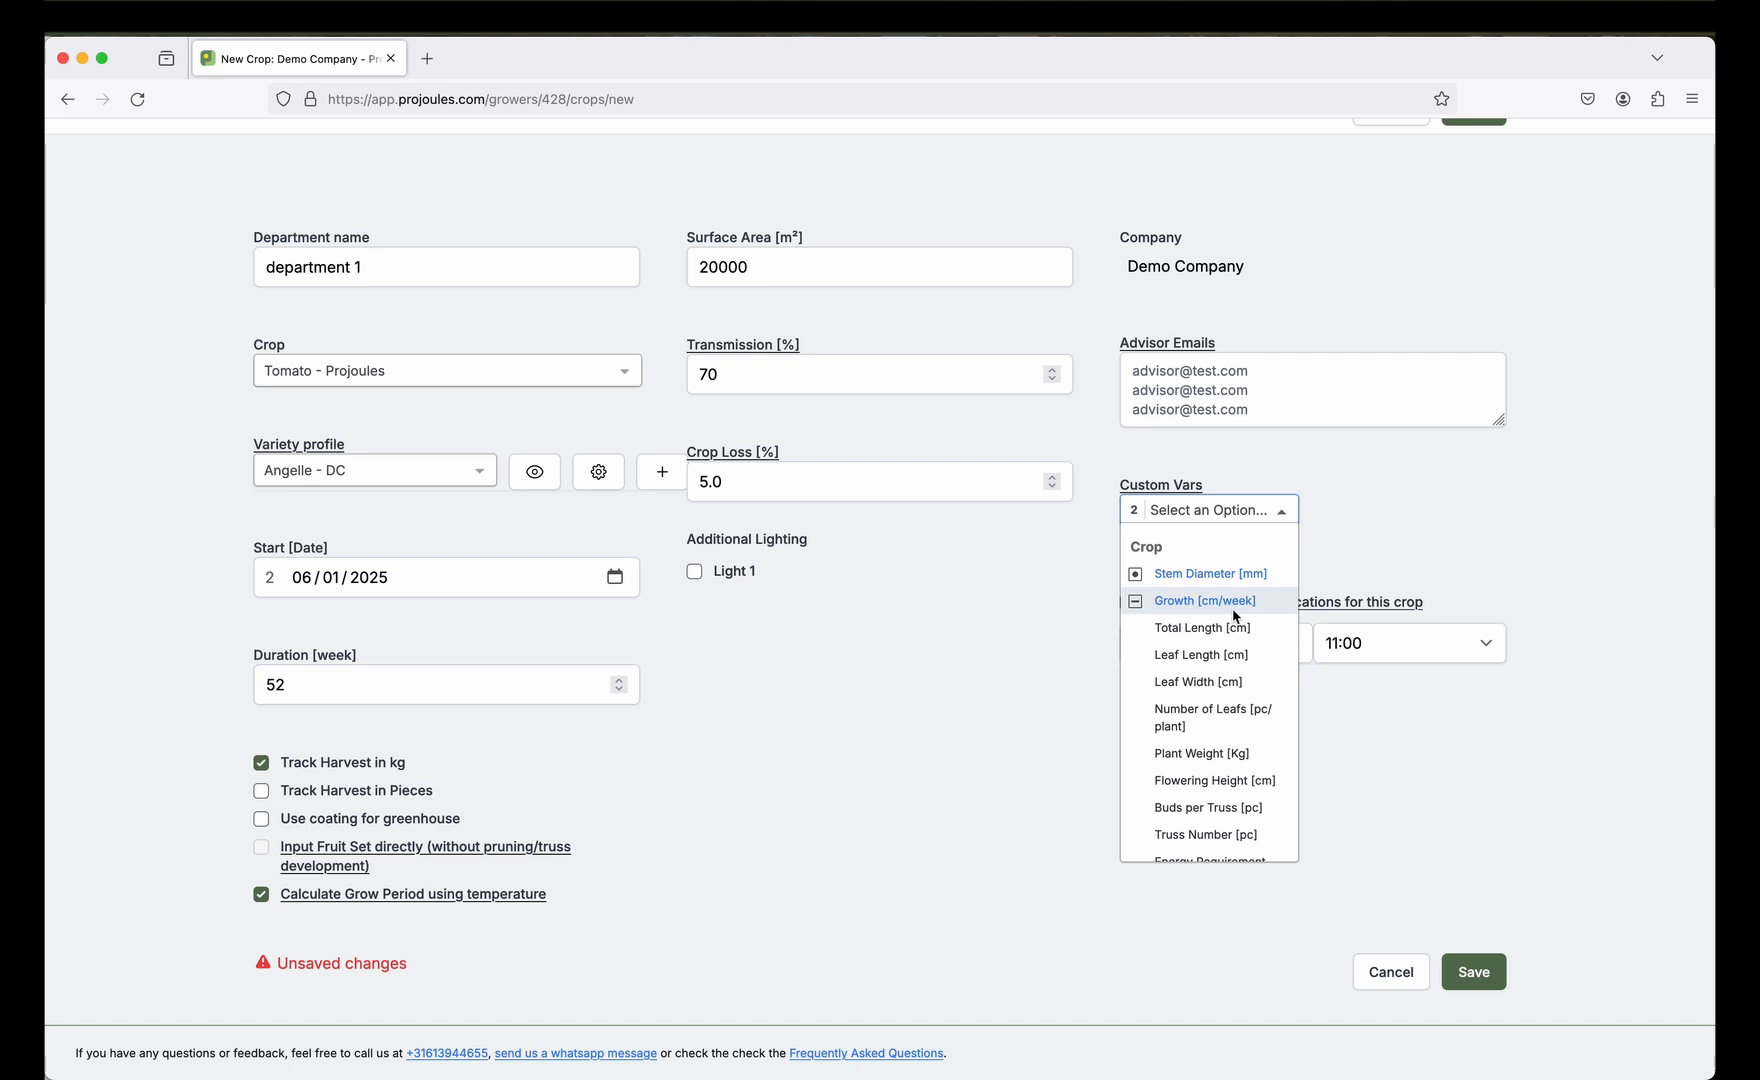
left_click(1520, 560)
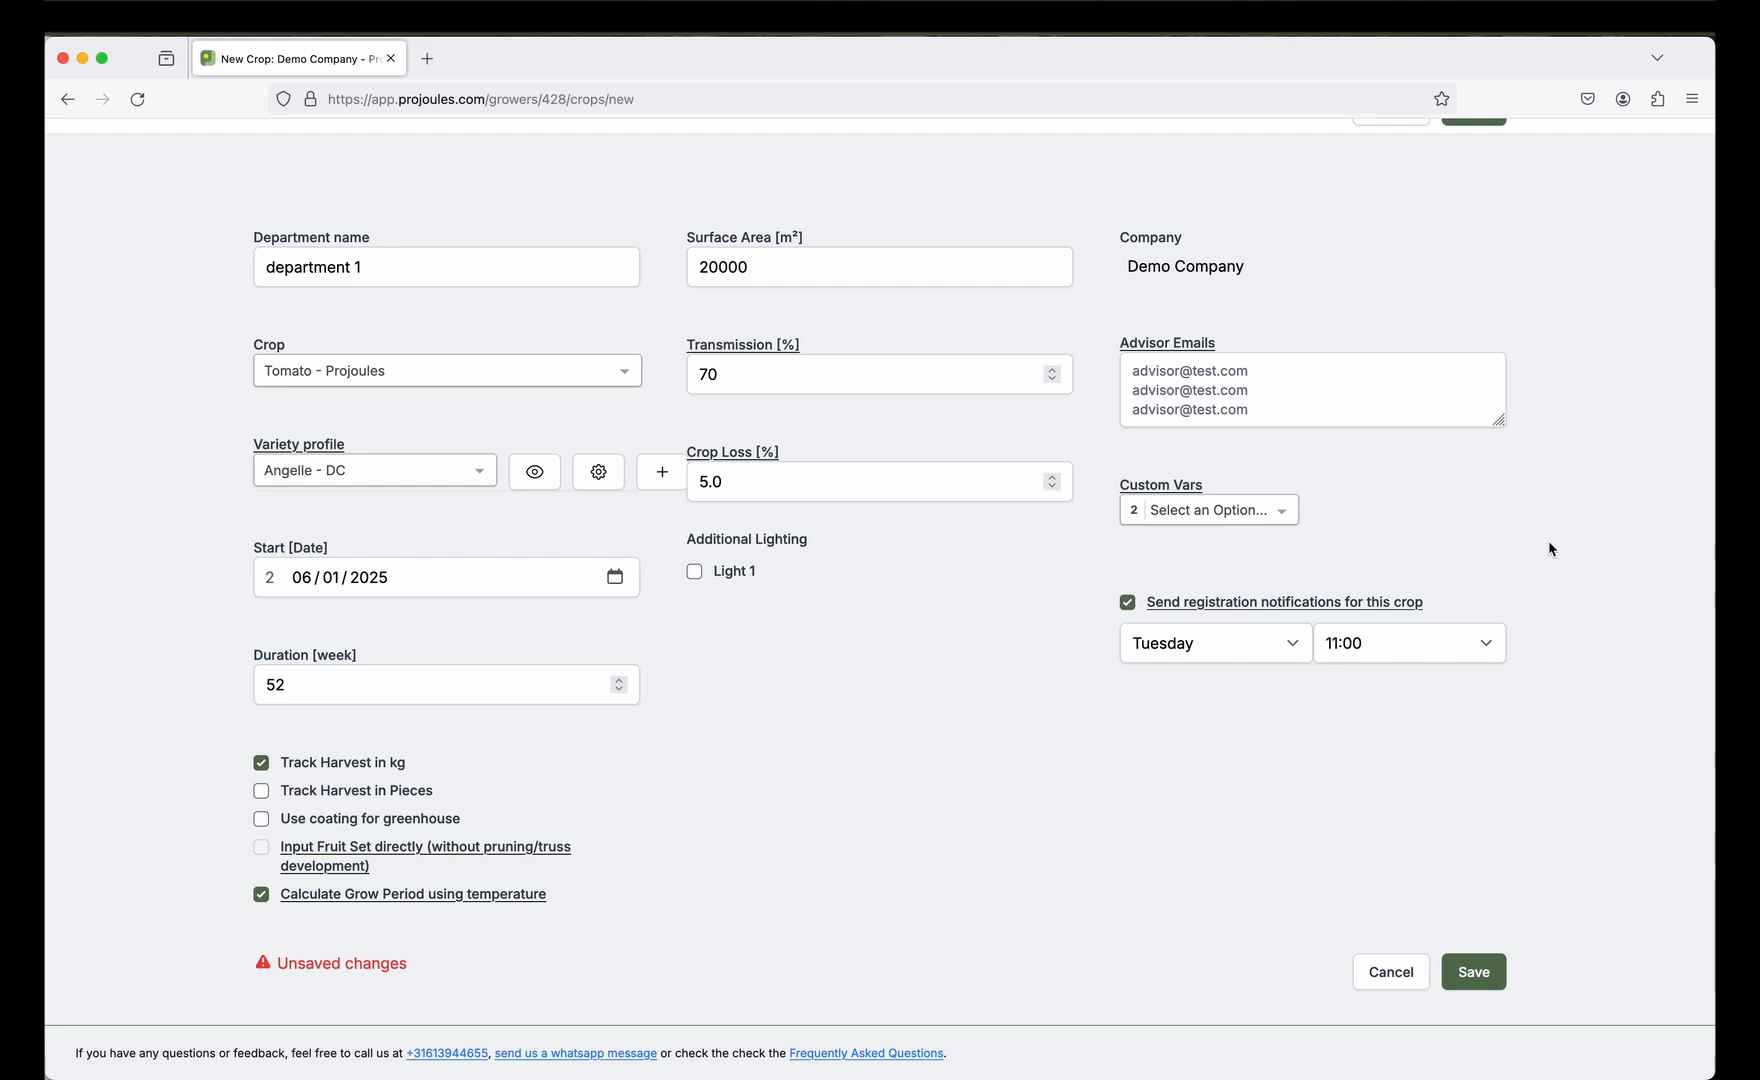
left_click(1483, 970)
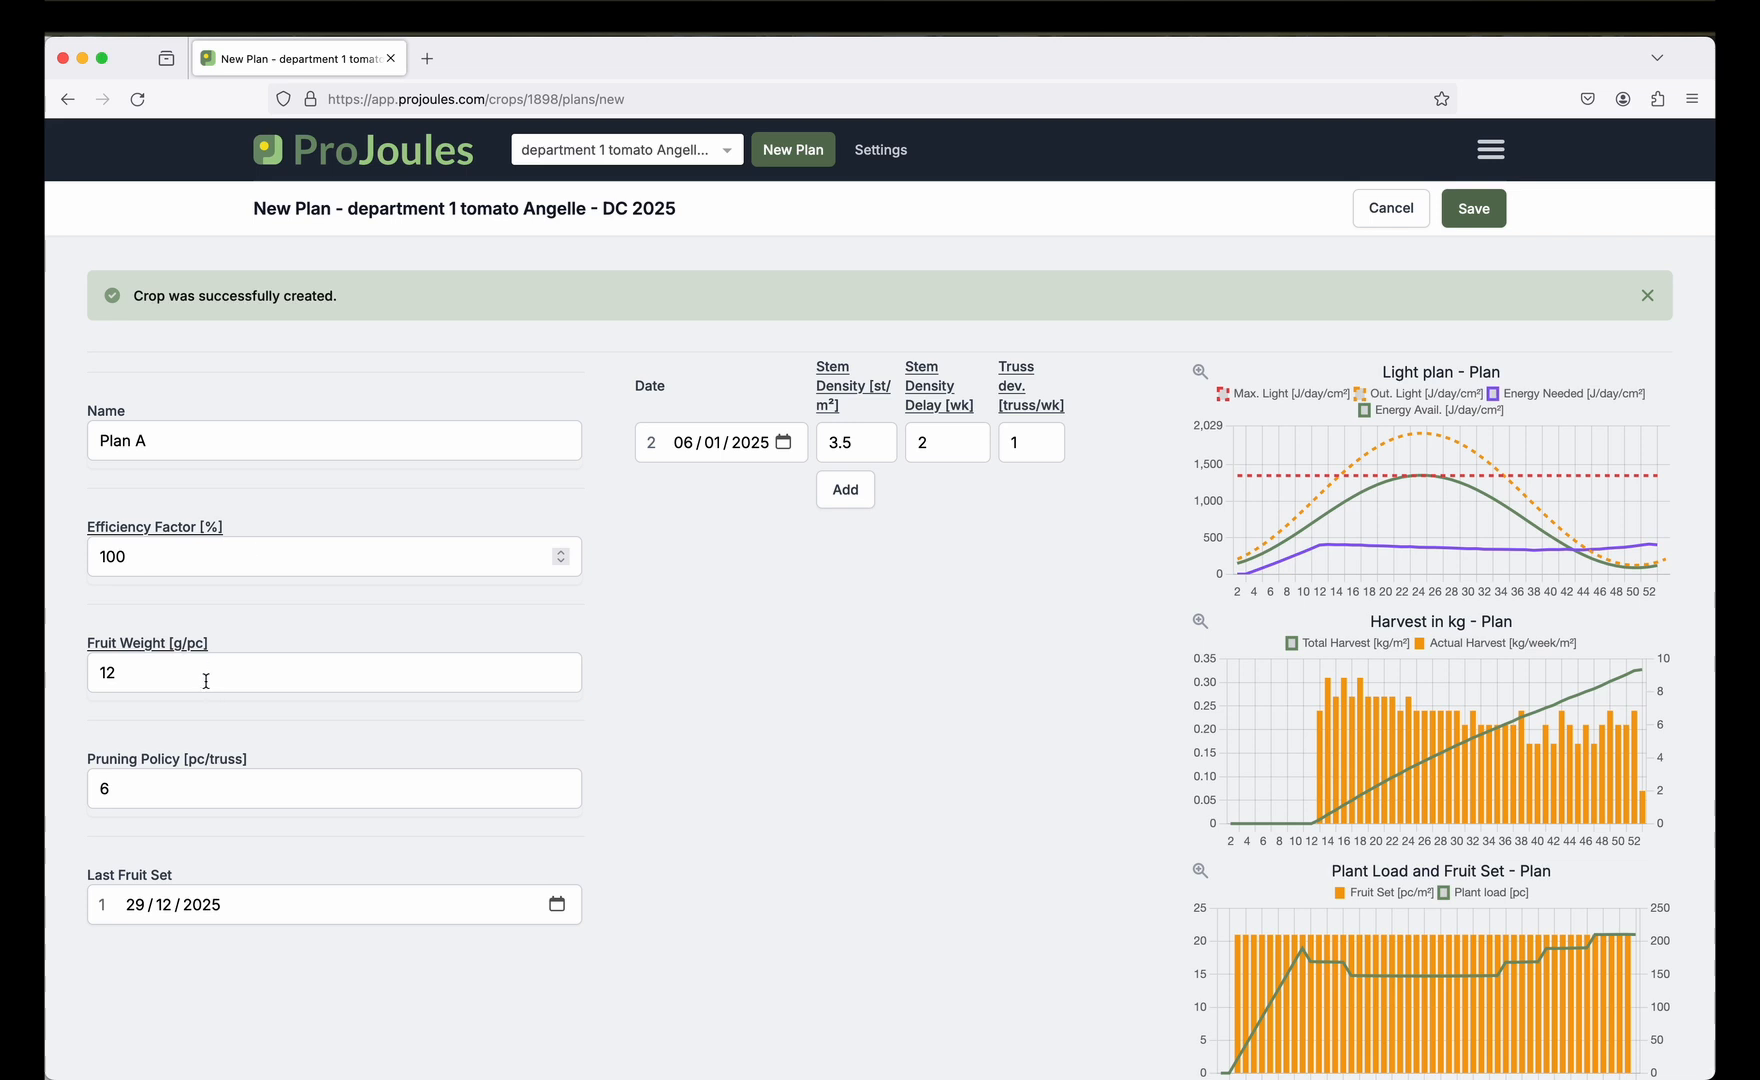
Change the pruning policy value to 12.
left_click(160, 778)
key("BackSpace")
type("12")
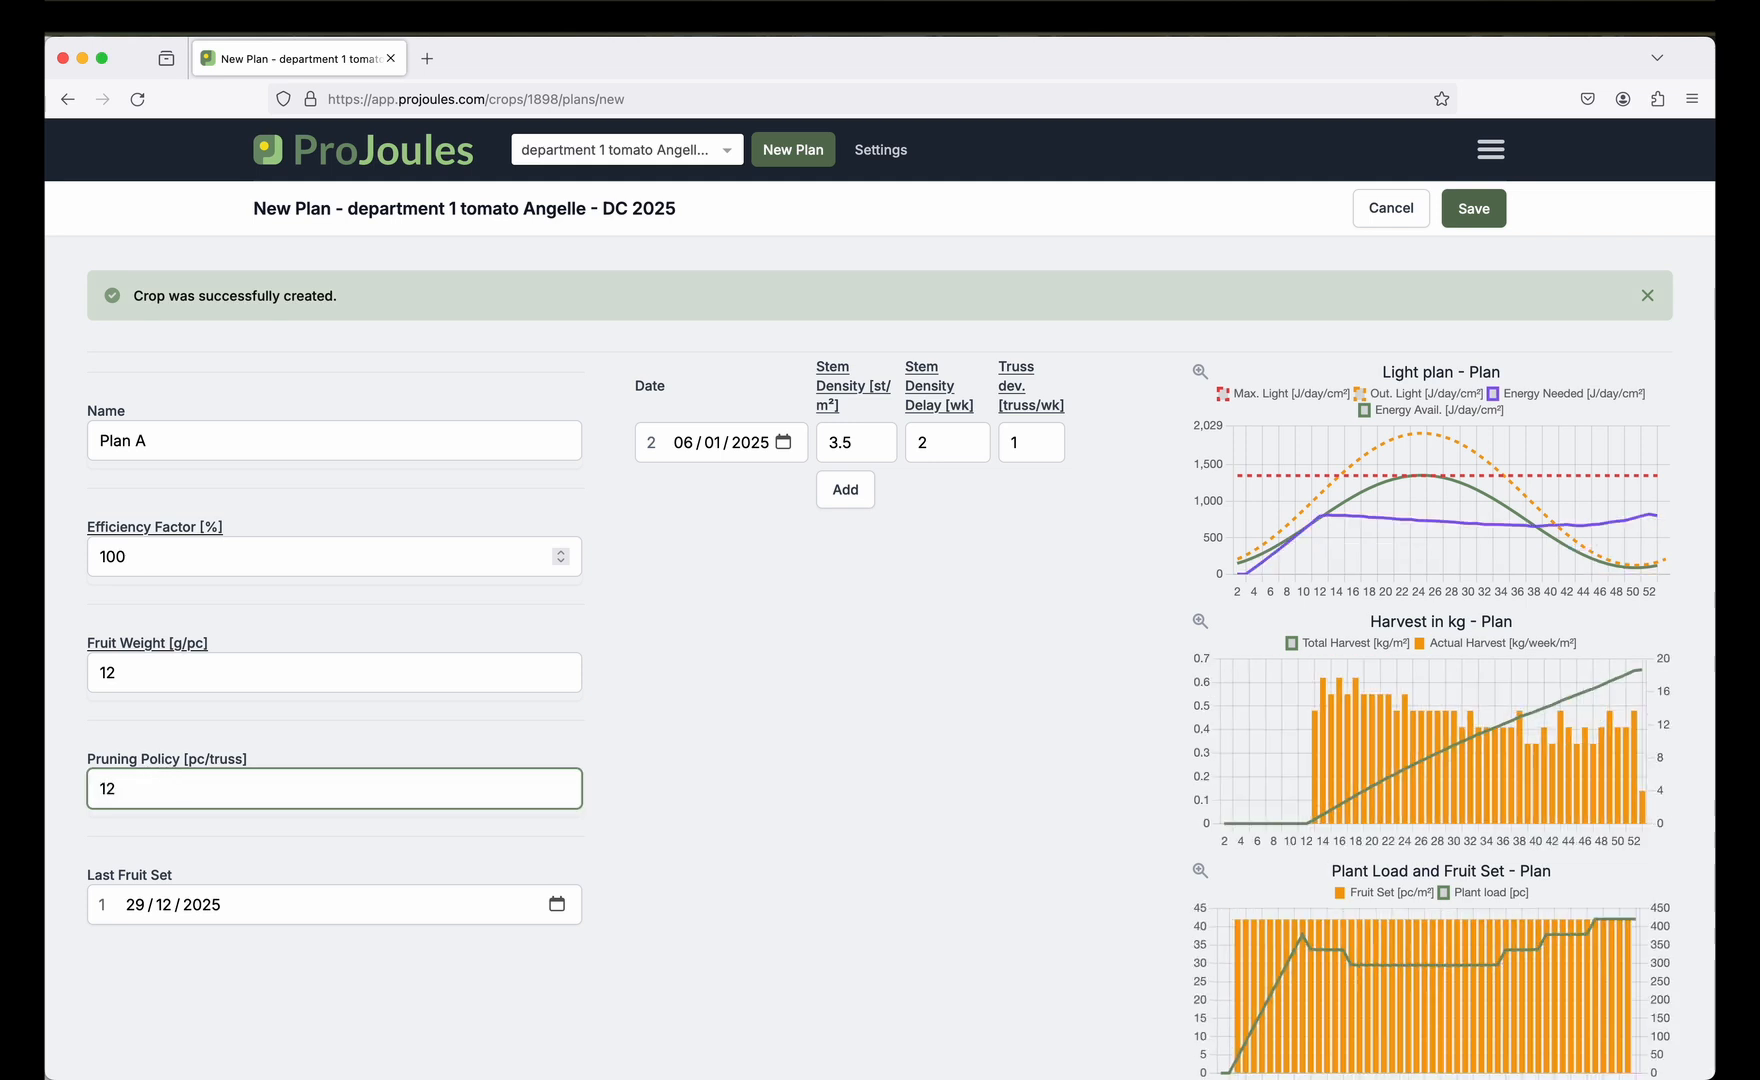
Set the last fruit set date to 15 September 2025.
left_click(556, 906)
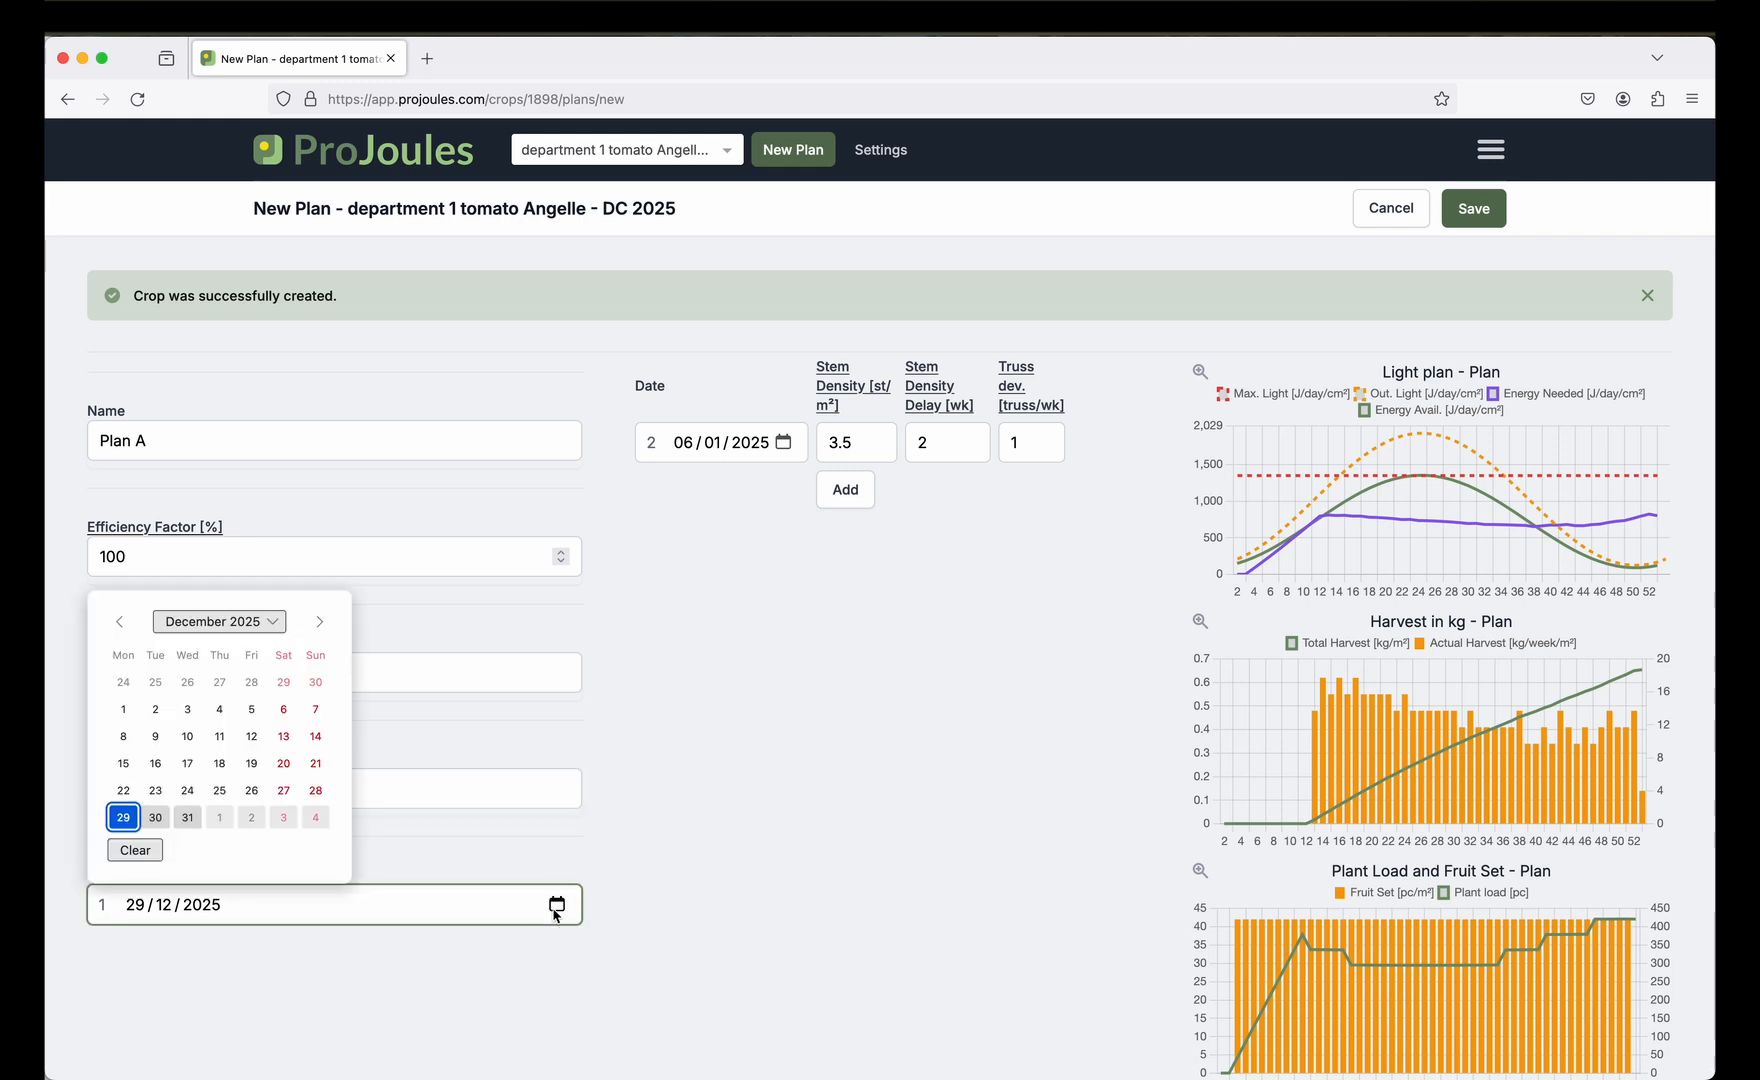
left_click(319, 621)
left_click(319, 621)
left_click(319, 621)
left_click(319, 621)
left_click(323, 626)
left_click(323, 626)
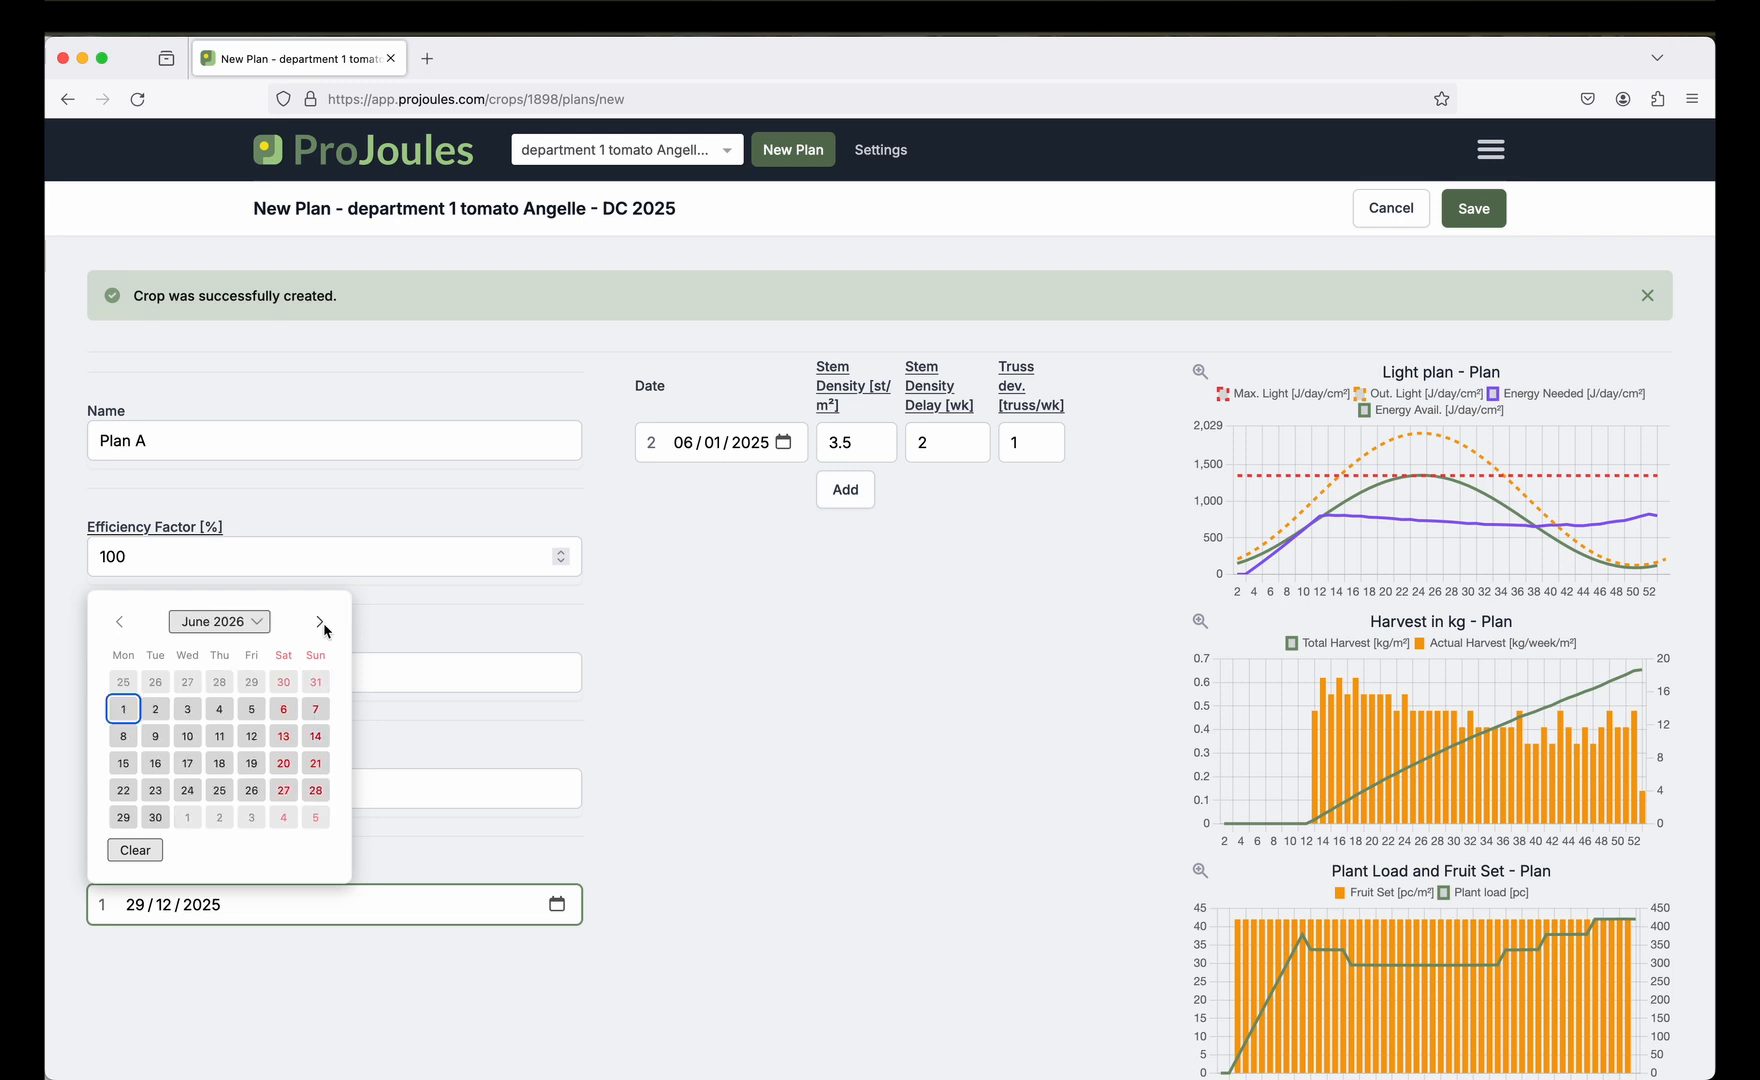
left_click(122, 630)
left_click(122, 630)
left_click(122, 630)
left_click(122, 630)
left_click(122, 630)
left_click(122, 630)
left_click(124, 634)
left_click(124, 634)
left_click(124, 634)
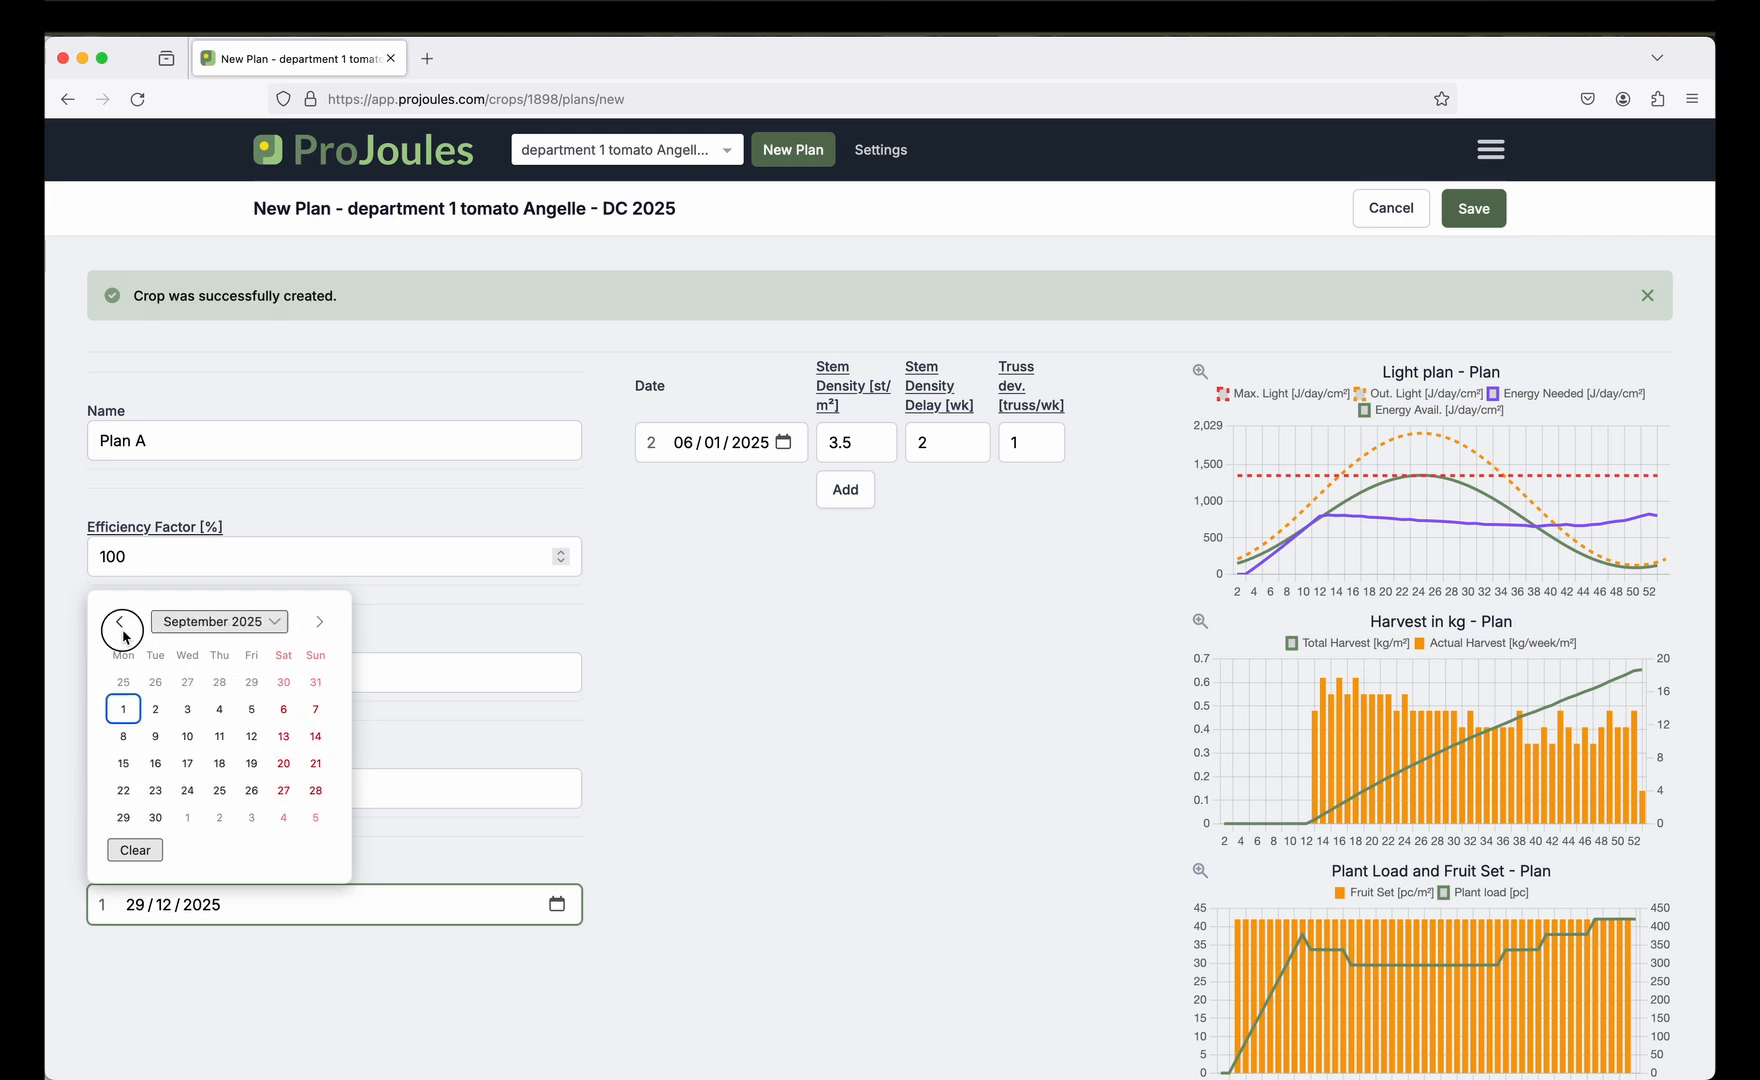
left_click(124, 764)
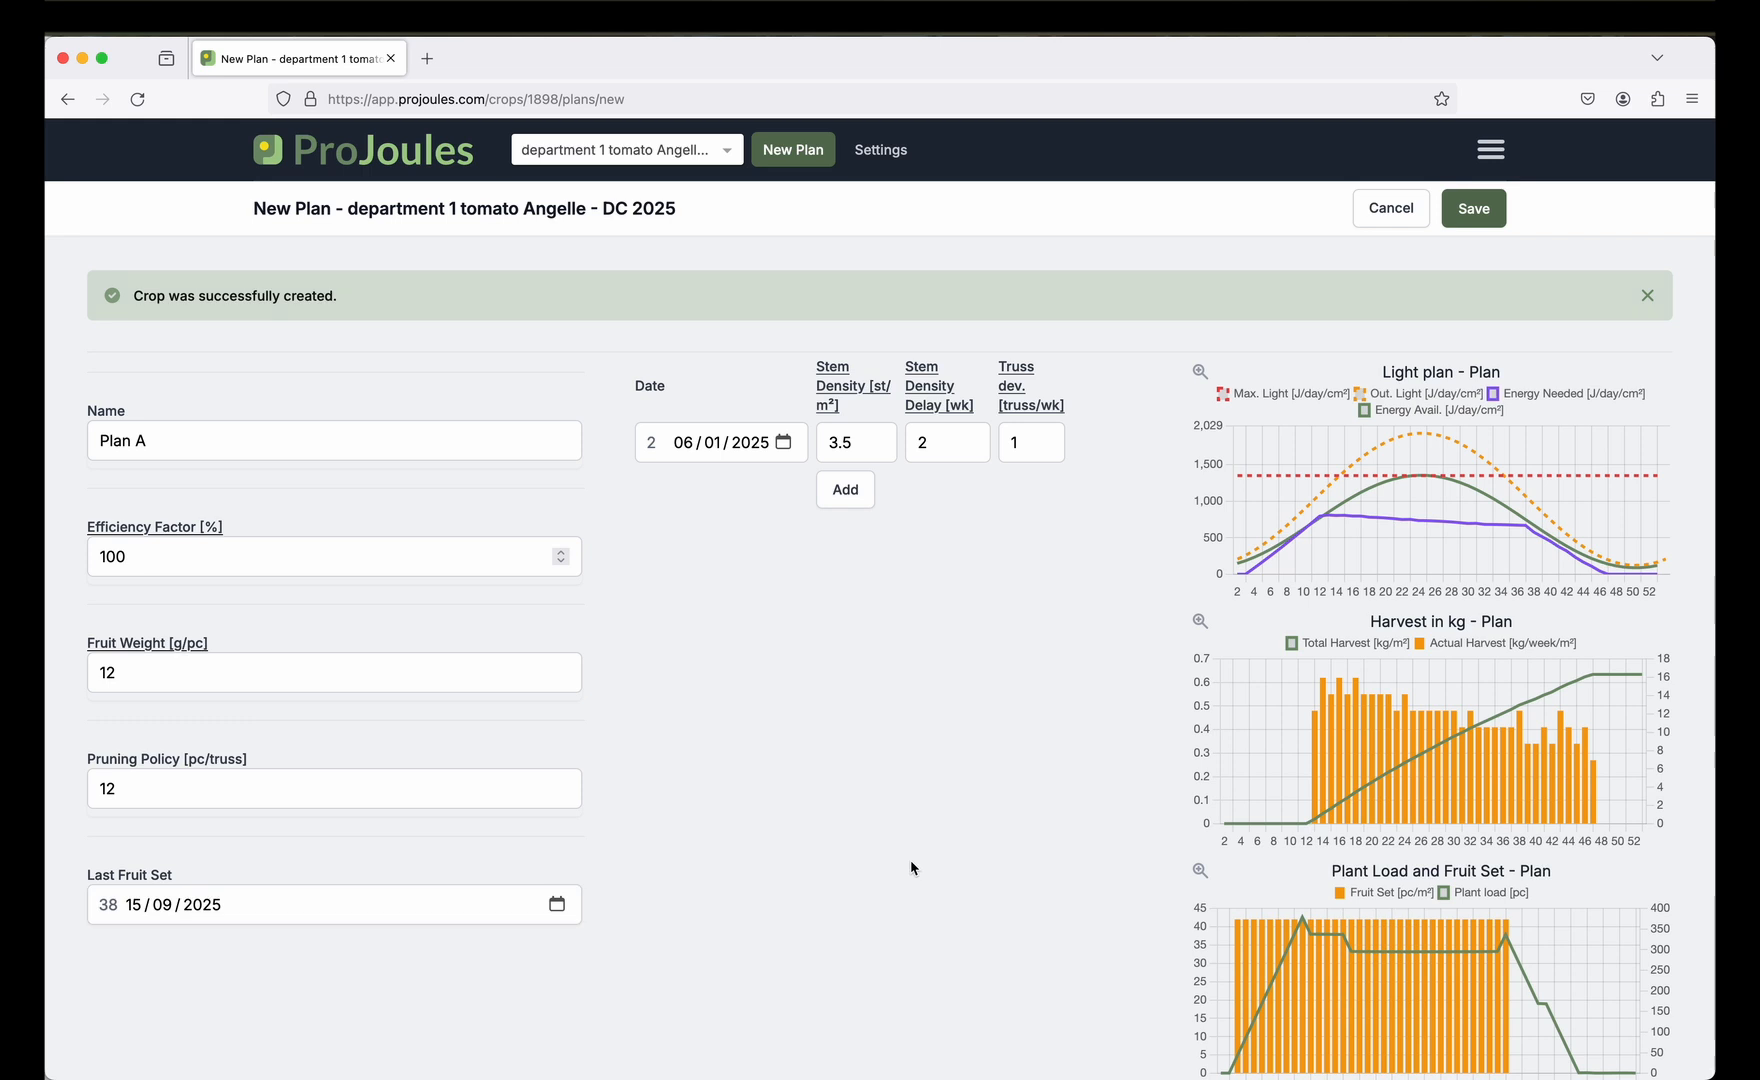
Set the first period's truss deviation to 0.9 truss/wk.
mouse_move(1566, 510)
left_click(1022, 444)
key("BackSpace")
type("0")
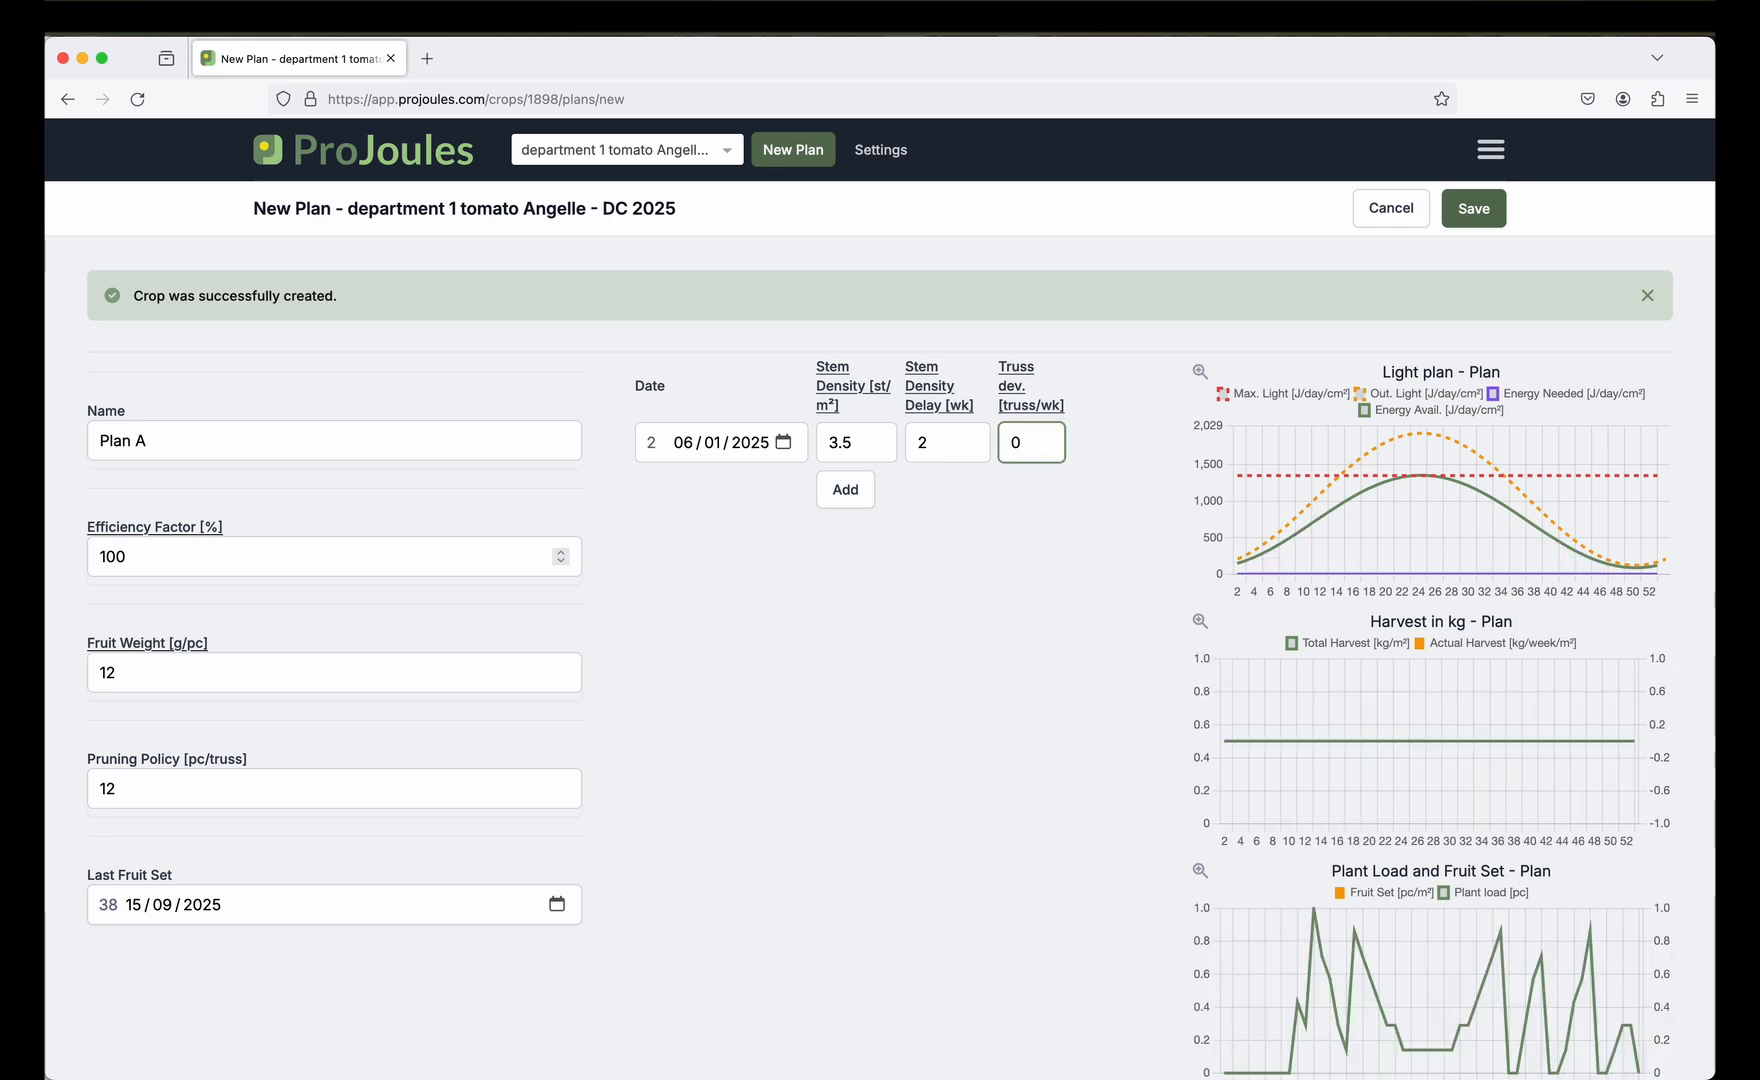
type(".9")
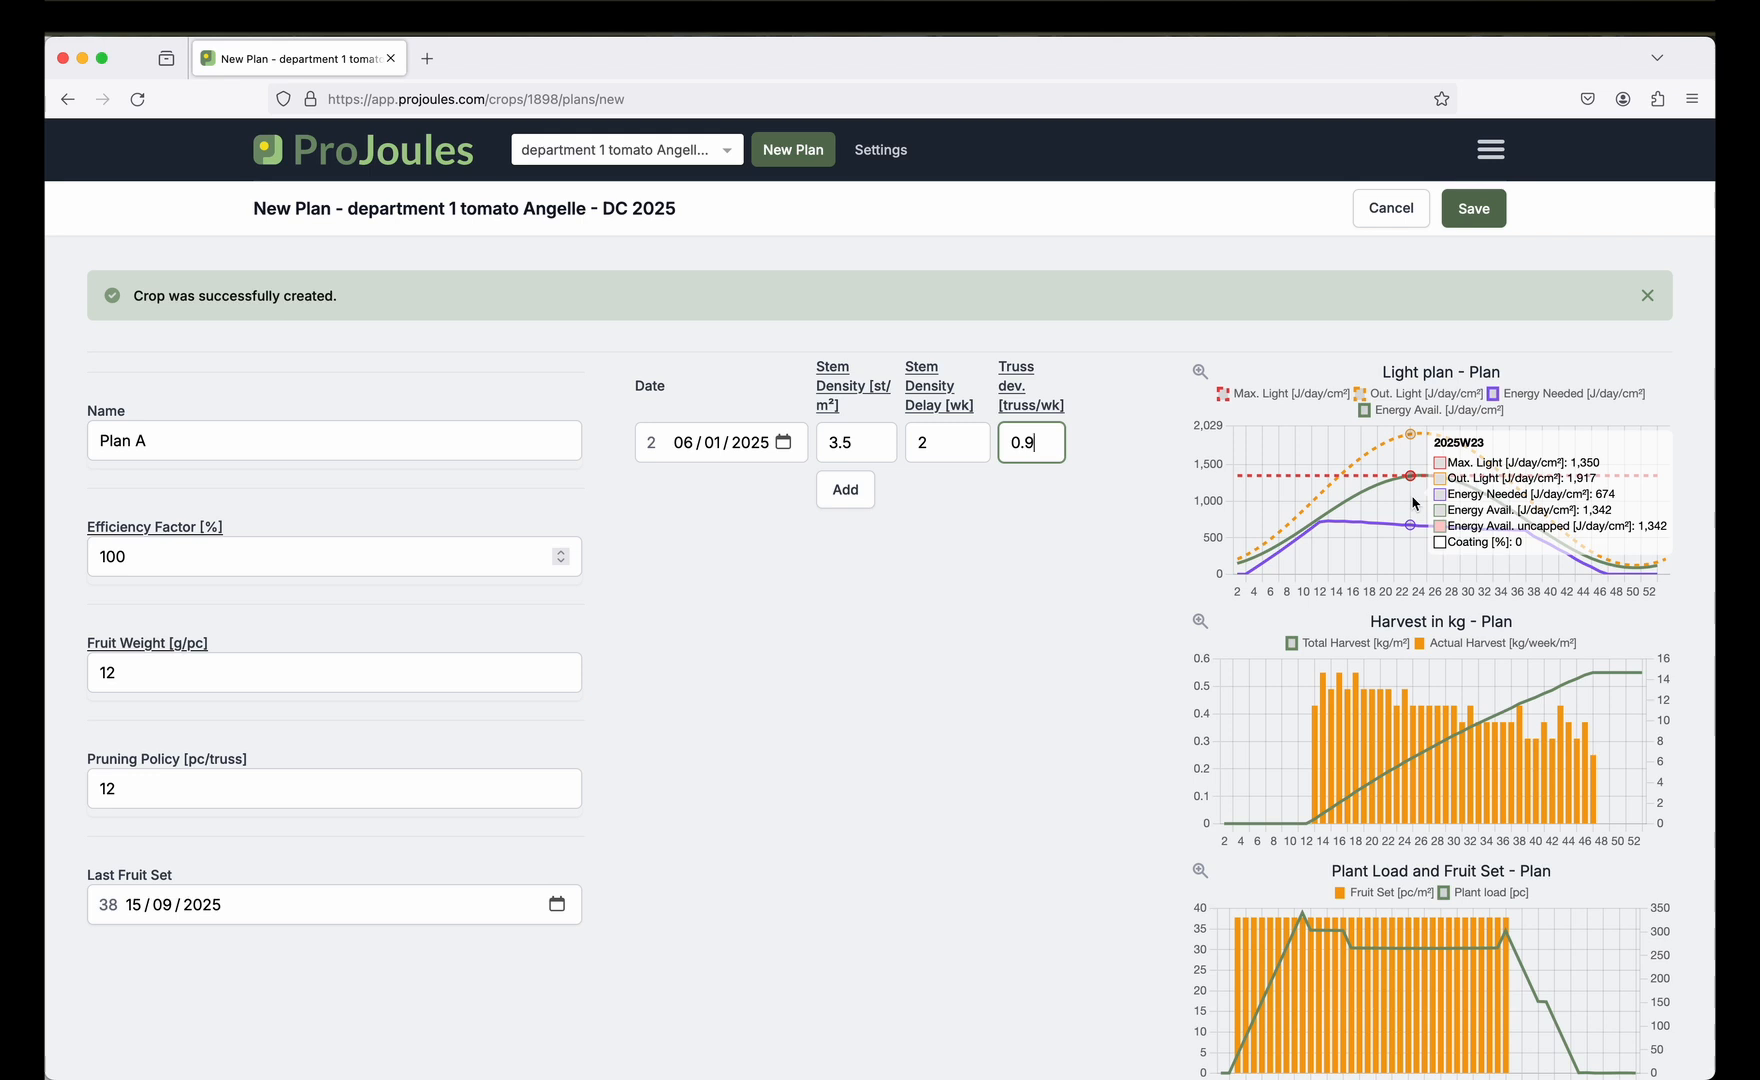
Add a period from 17 March 2025 with stem density 5 and truss deviation 1.1, then save Plan A.
left_click(860, 494)
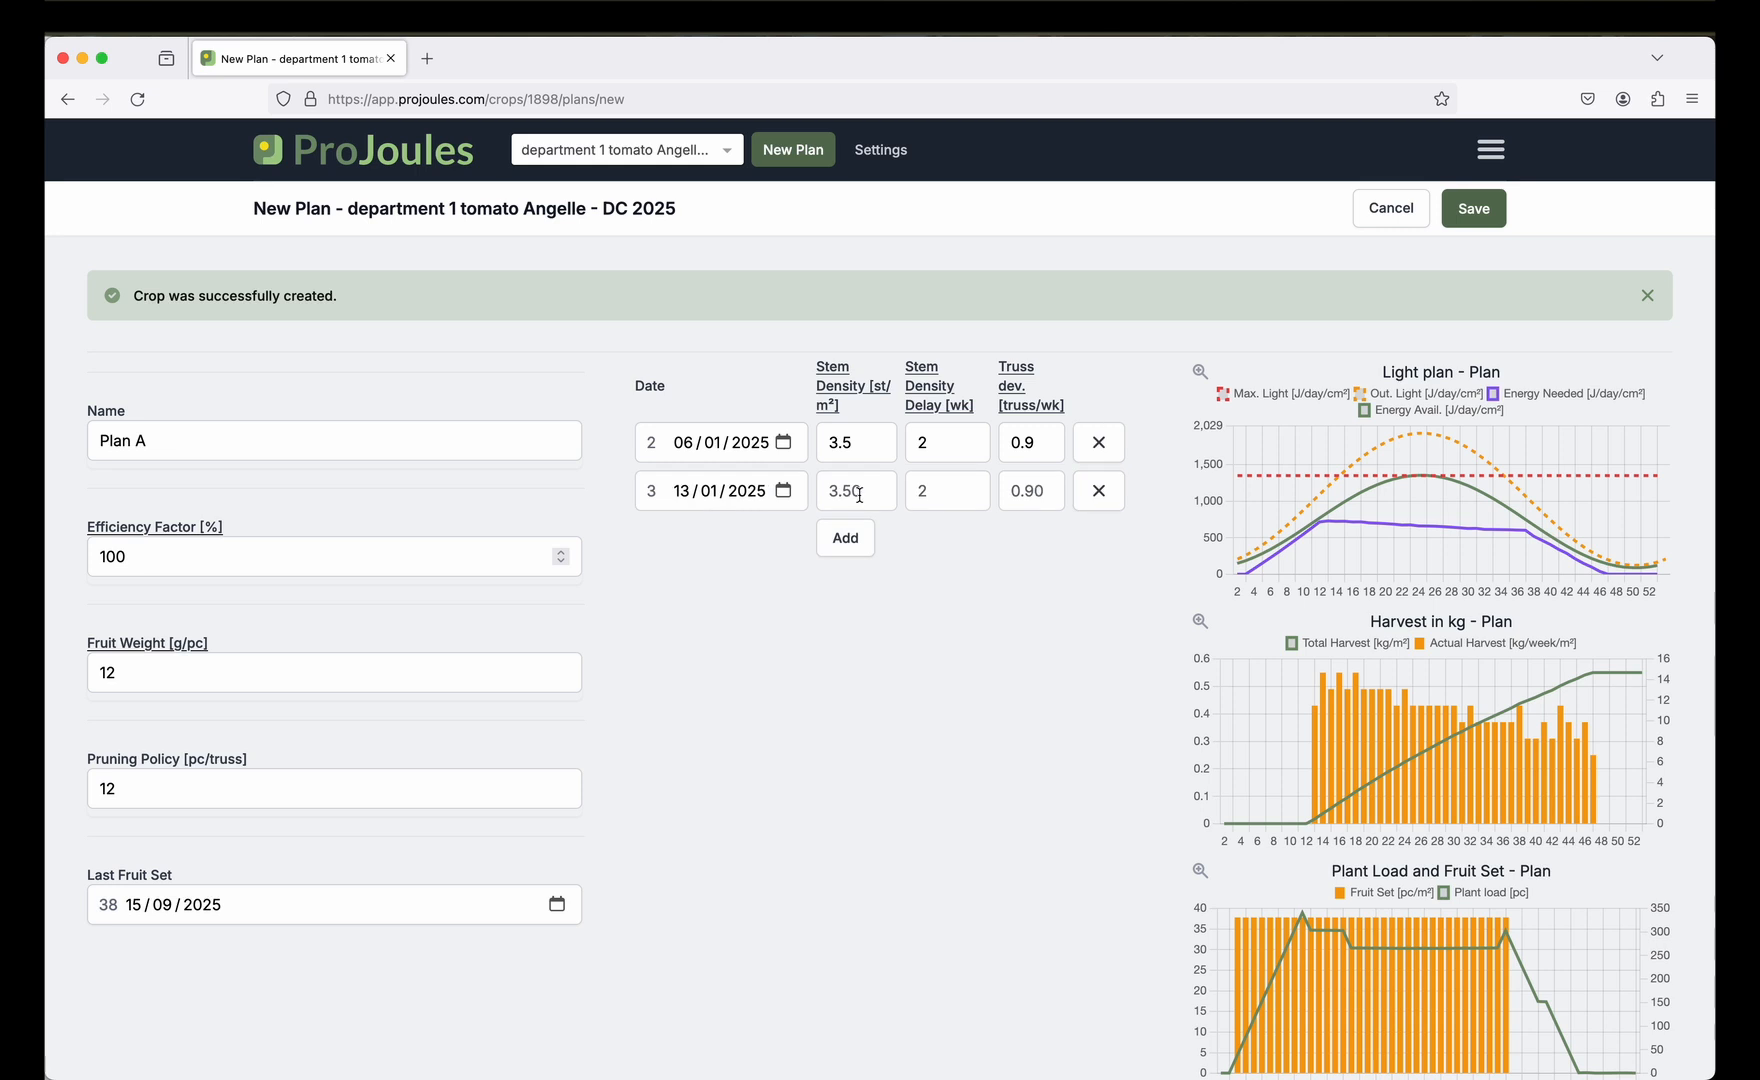
left_click(785, 492)
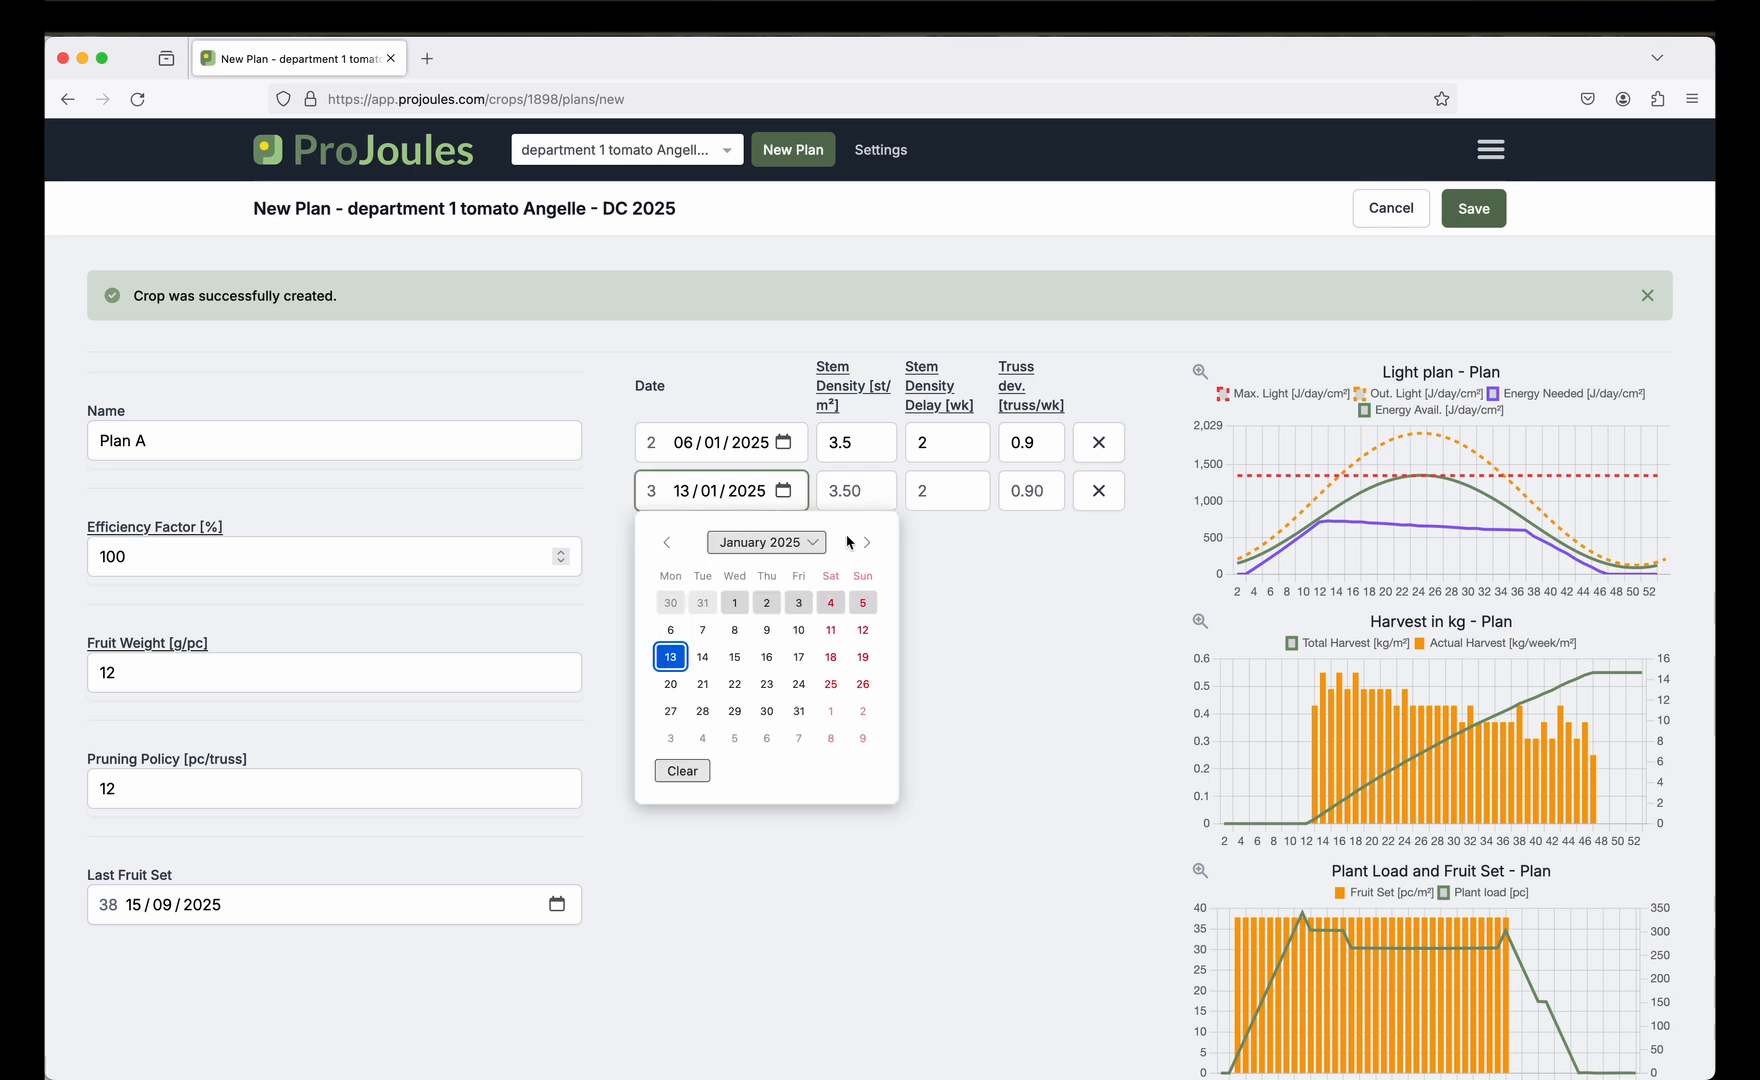
left_click(867, 545)
left_click(867, 545)
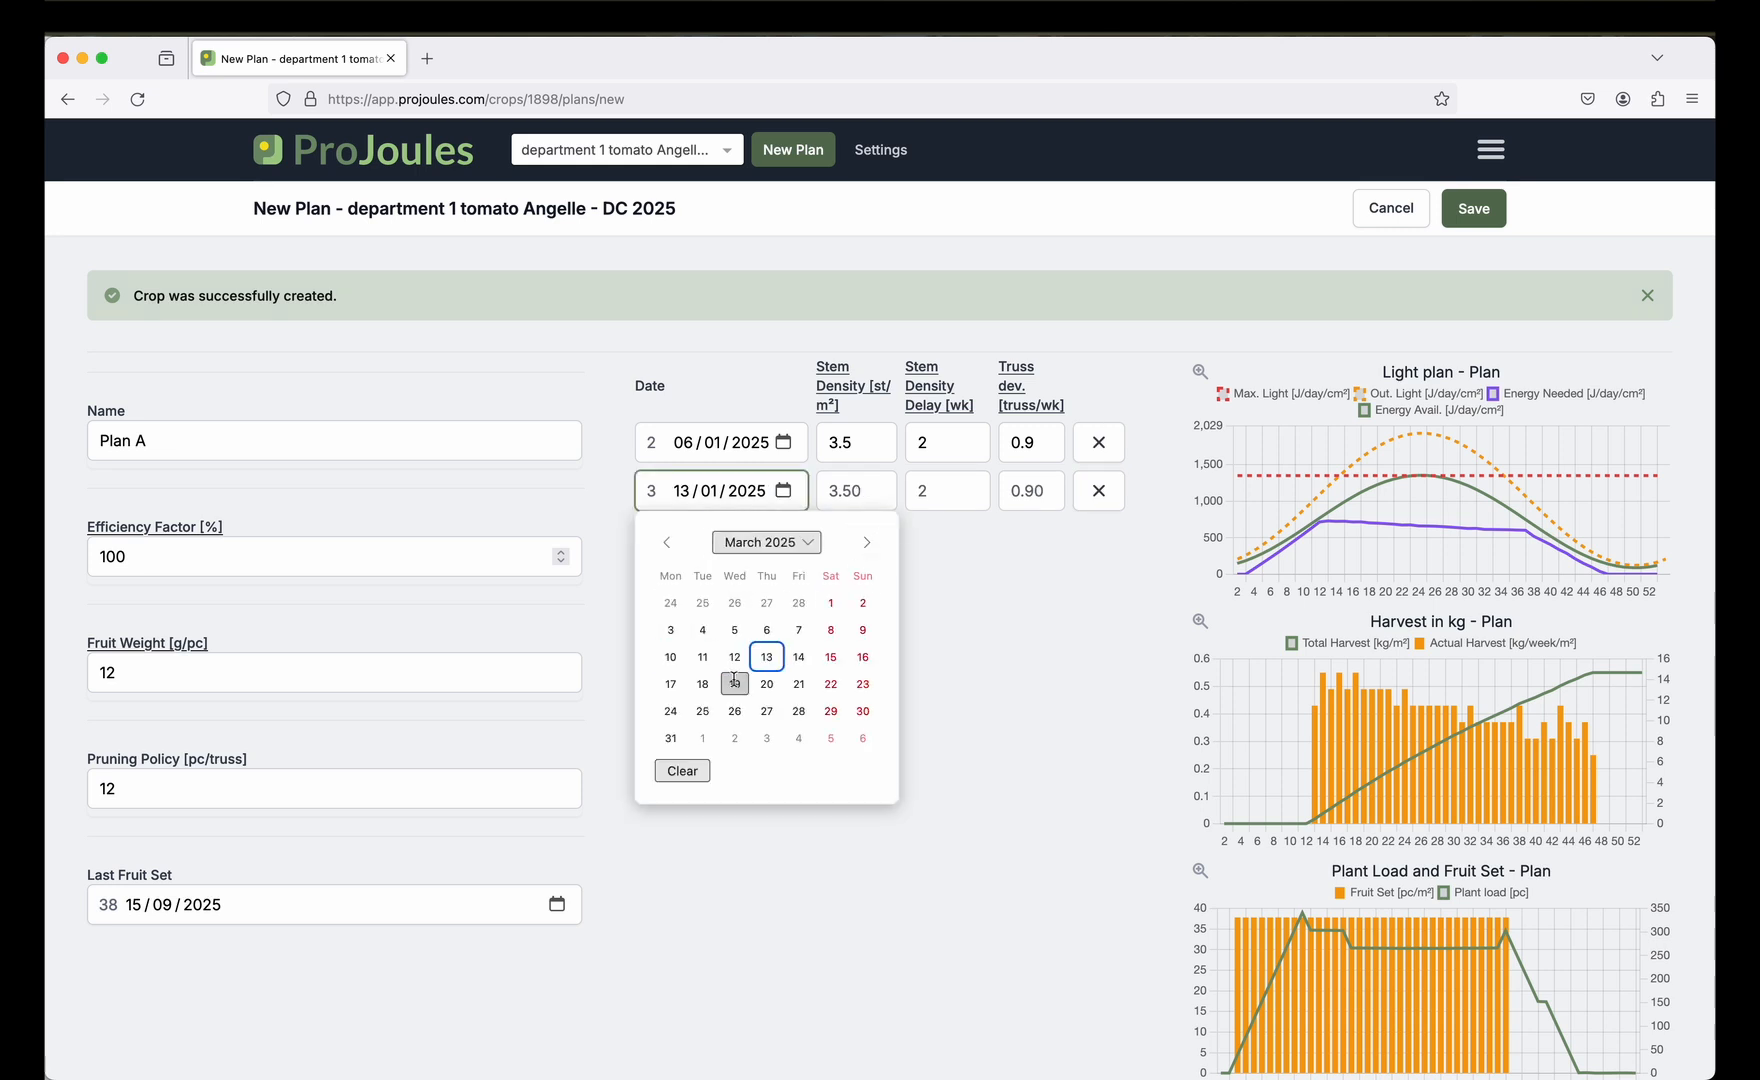
left_click(671, 686)
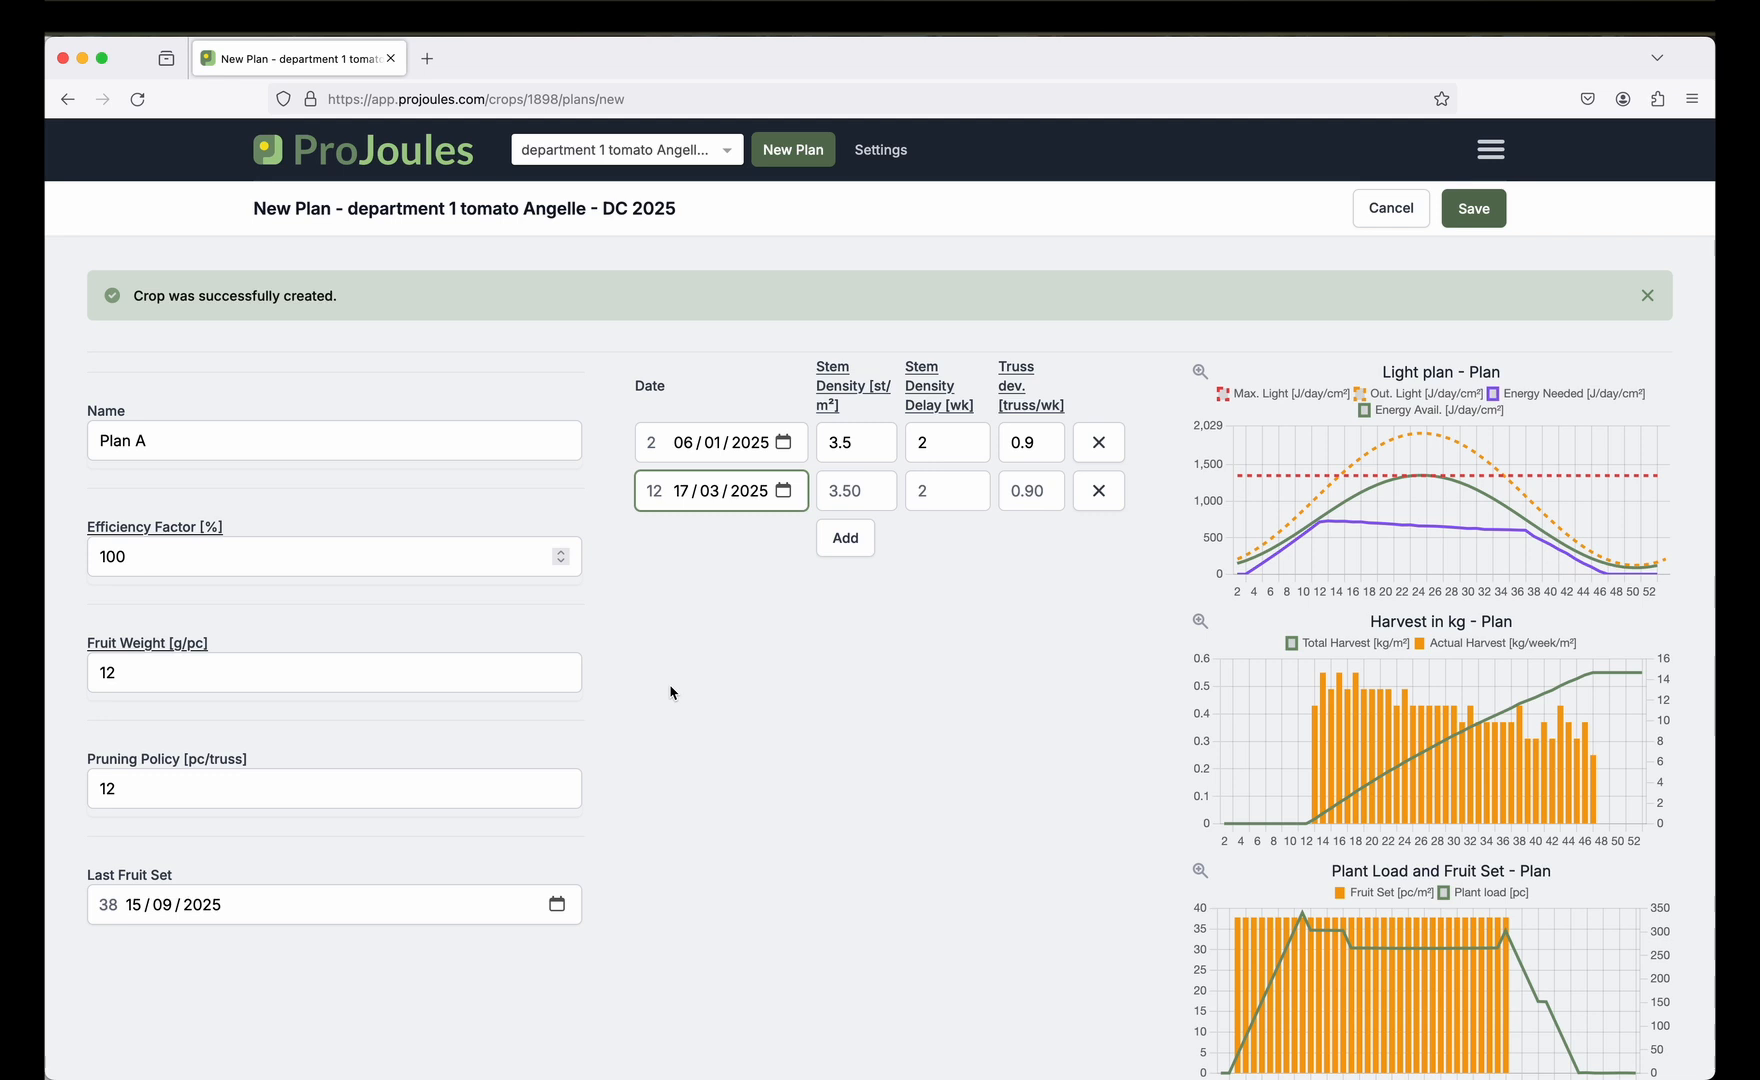
left_click(868, 497)
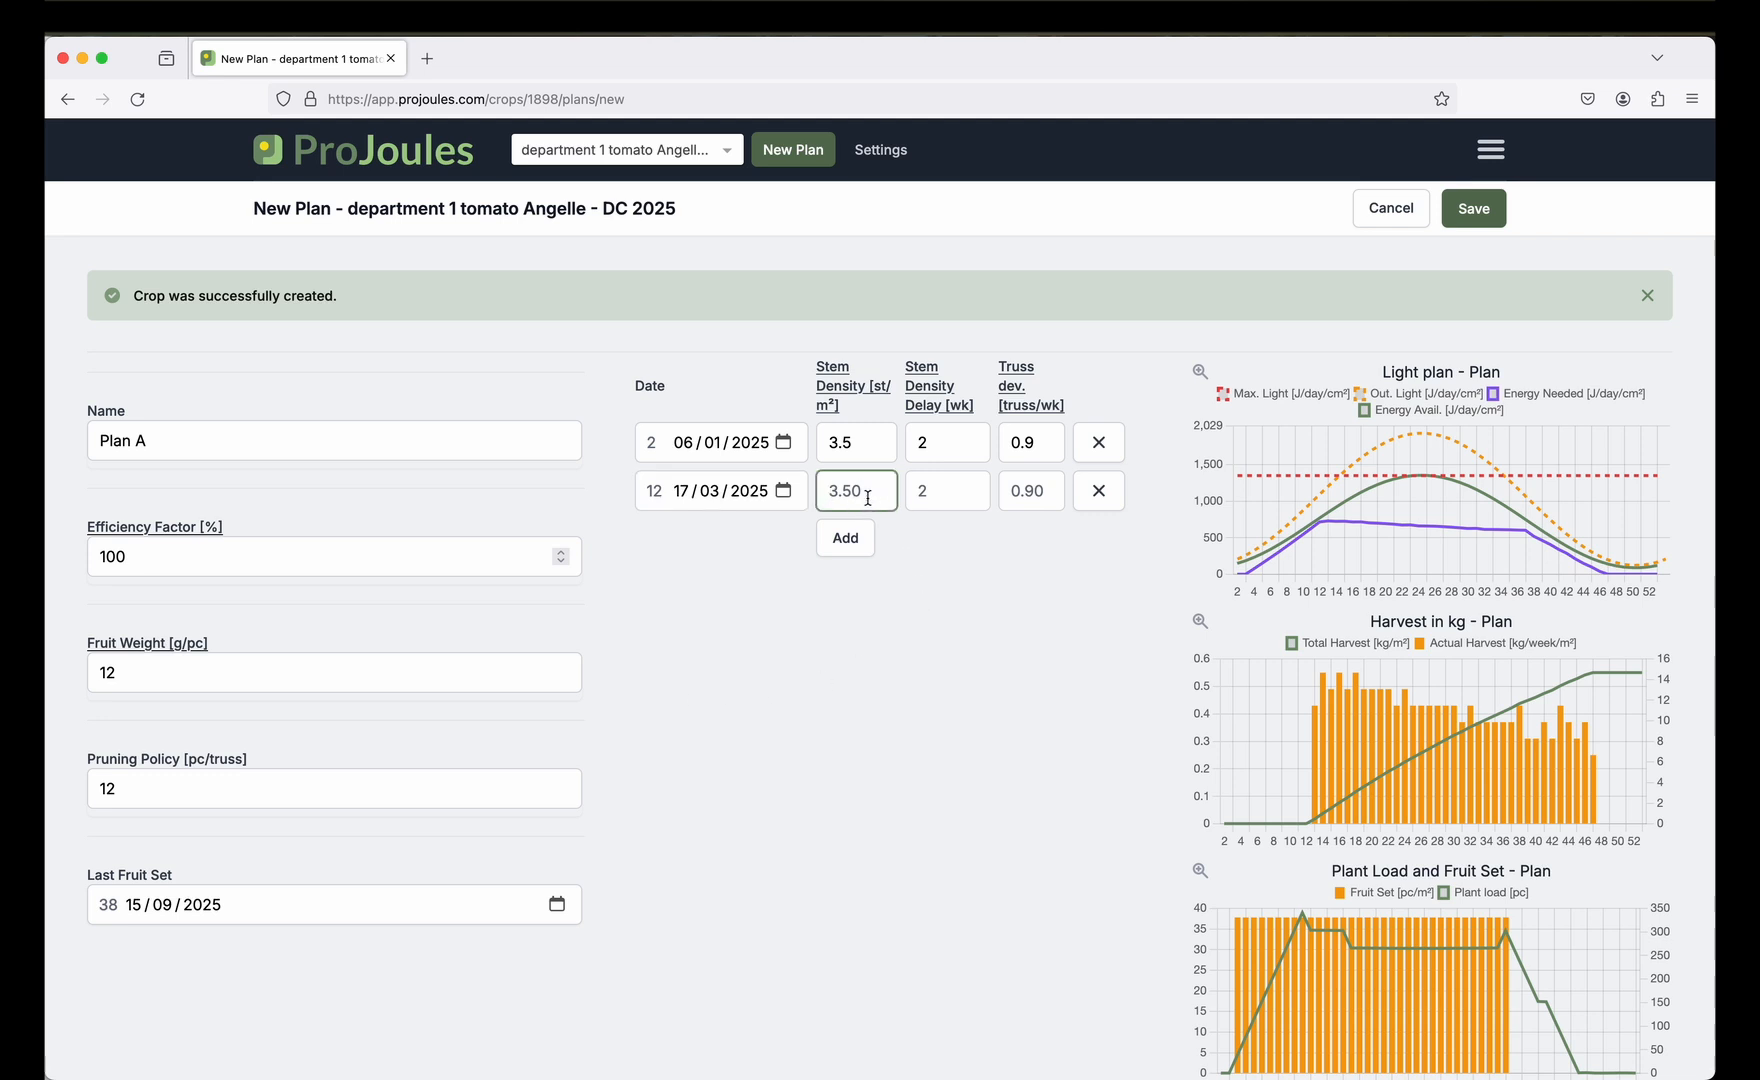
type("5")
left_click(1026, 495)
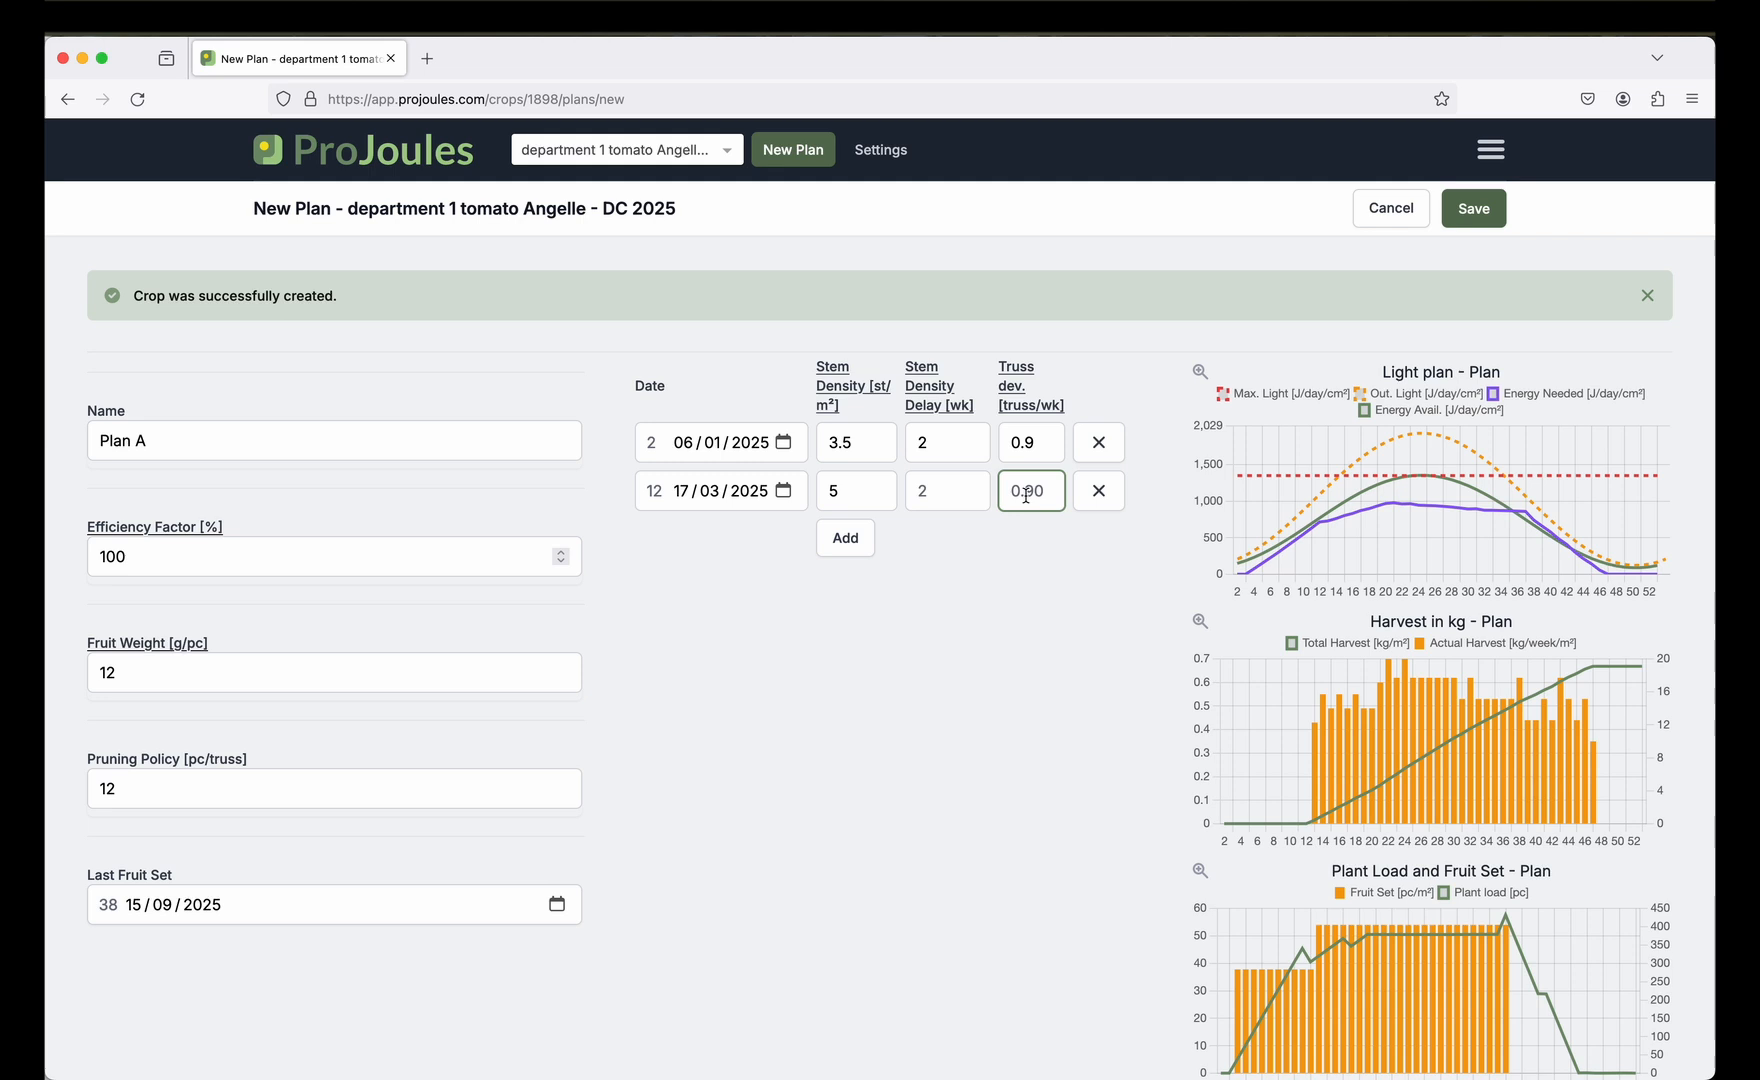
type("1.1")
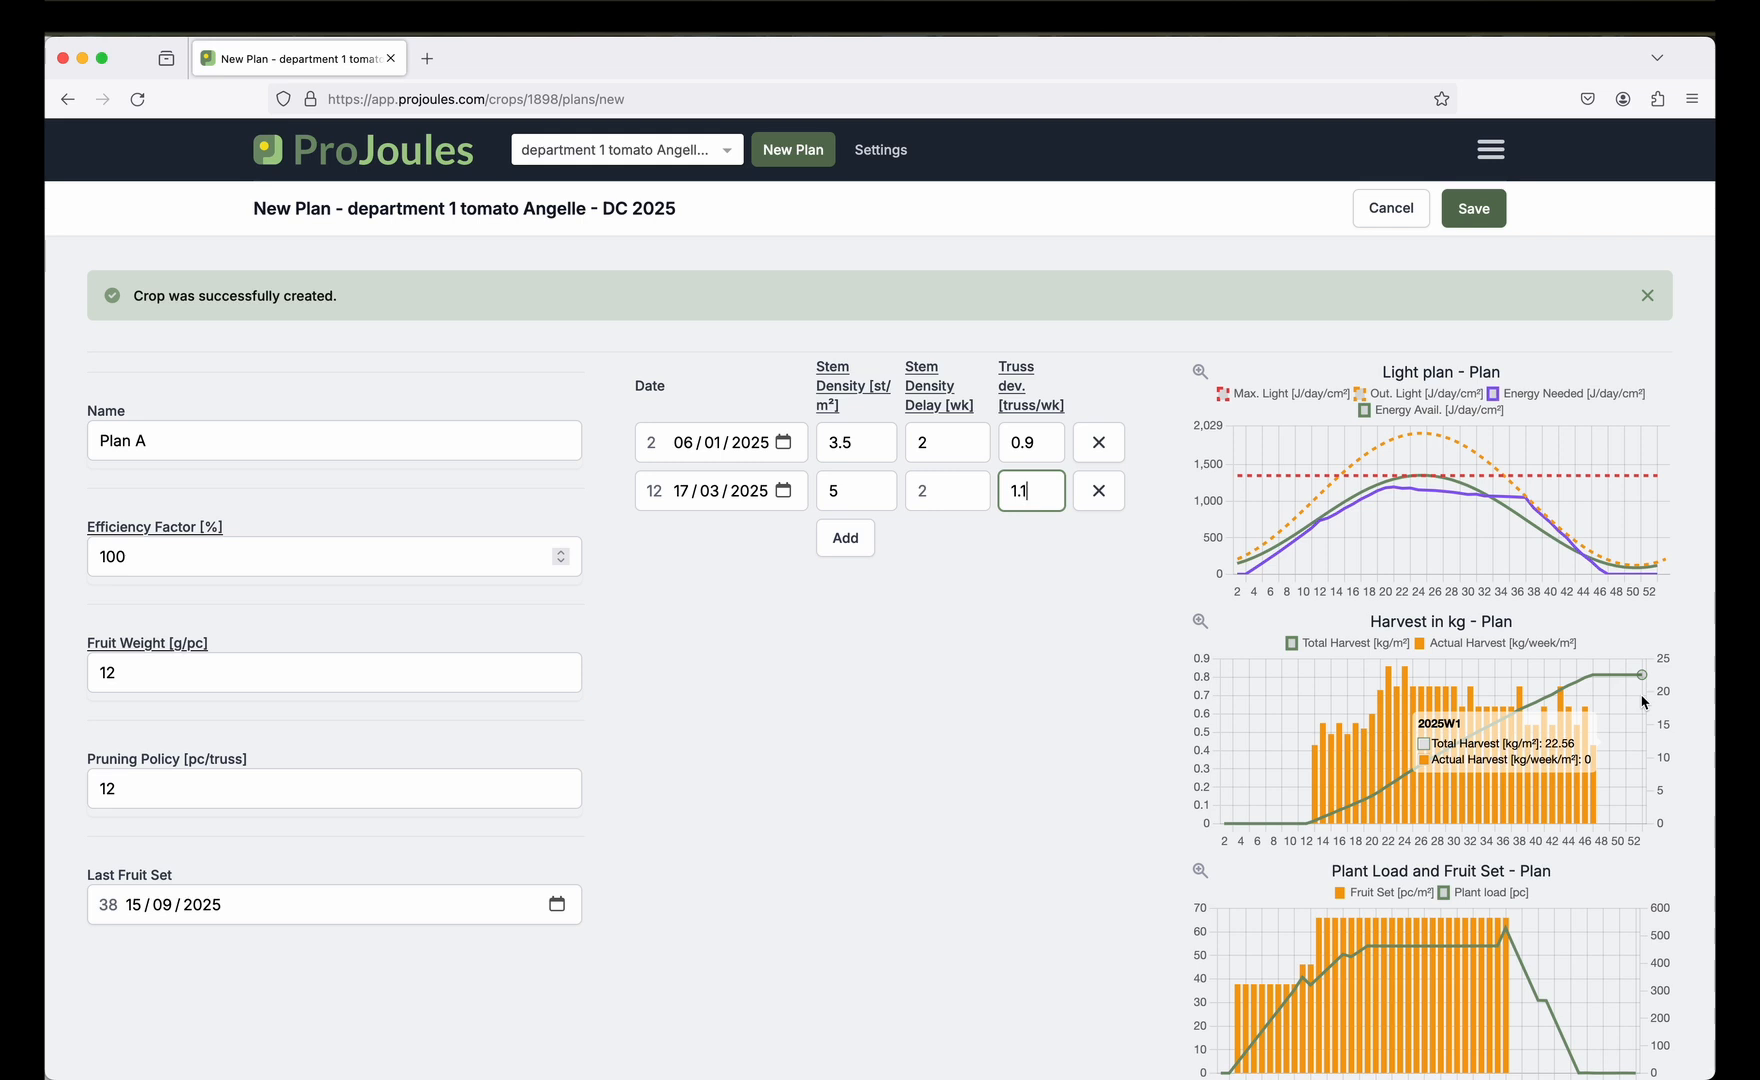
key("Return")
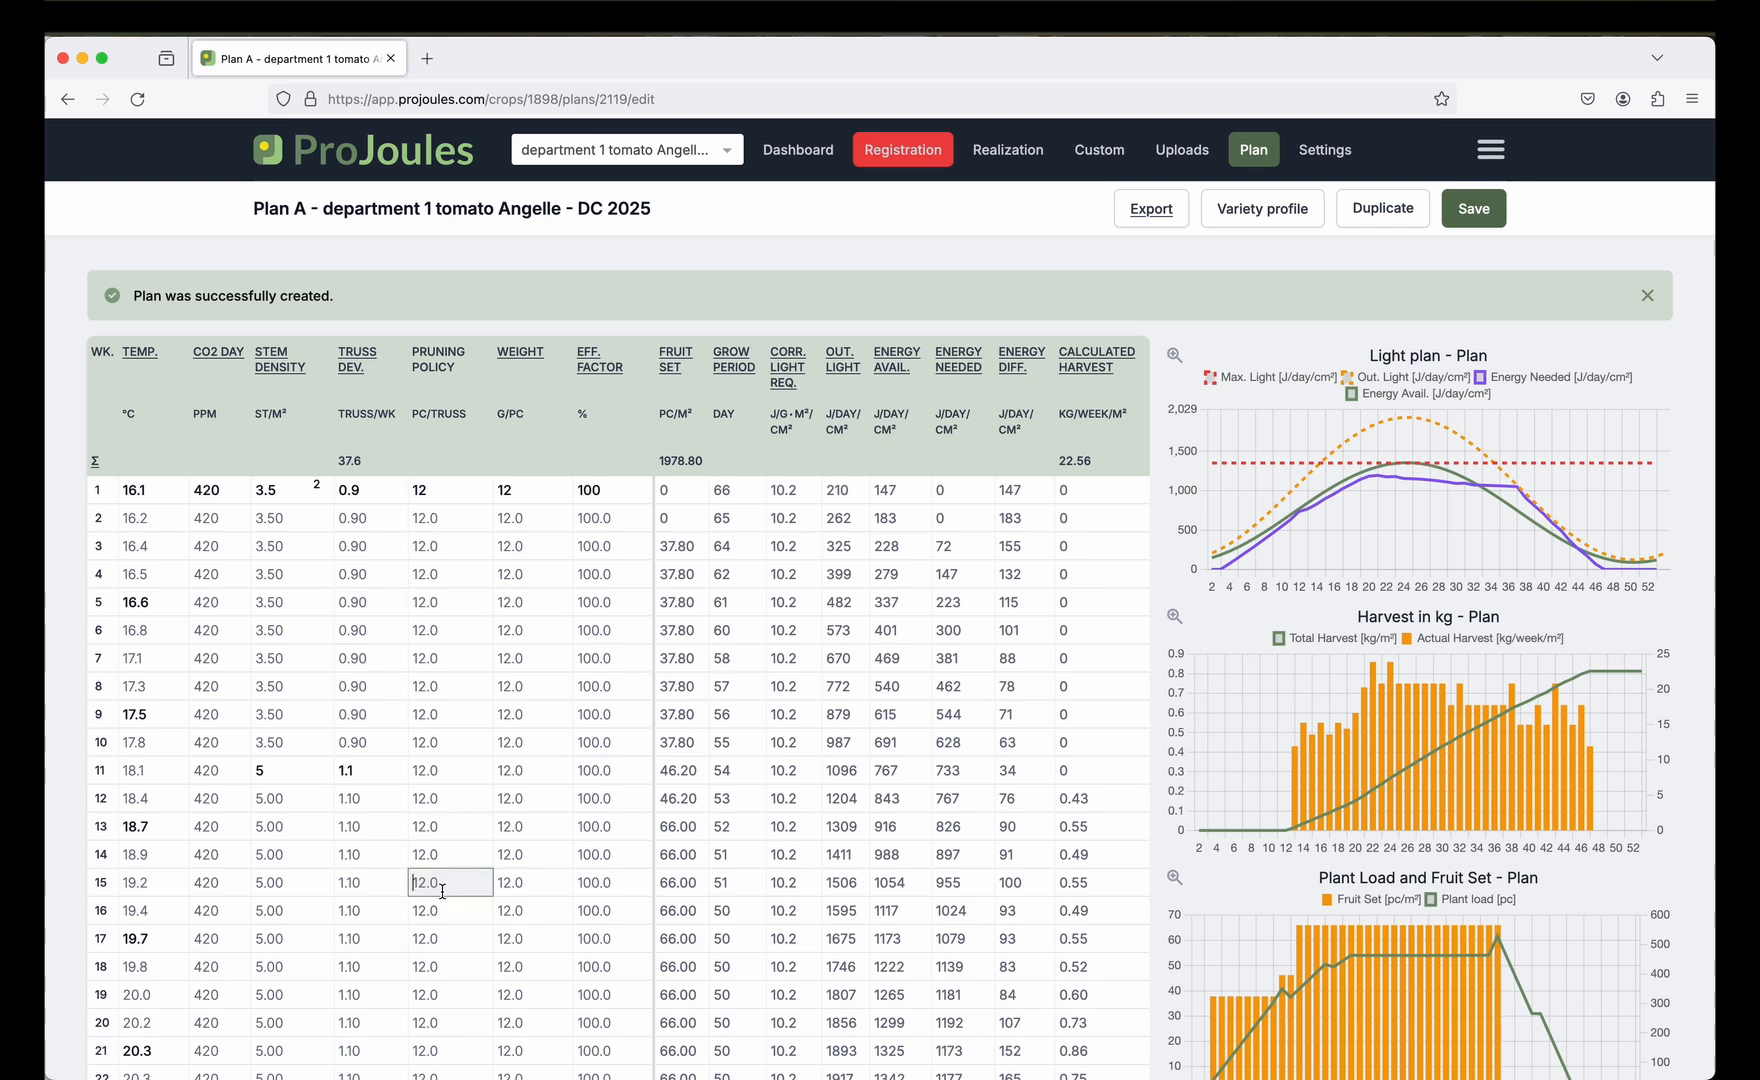
Enter pruning policy 14 pc/truss at week 18 and 9 pc/truss at week 30, checking the charts.
key("Down")
key("Down")
key("Down")
type("14")
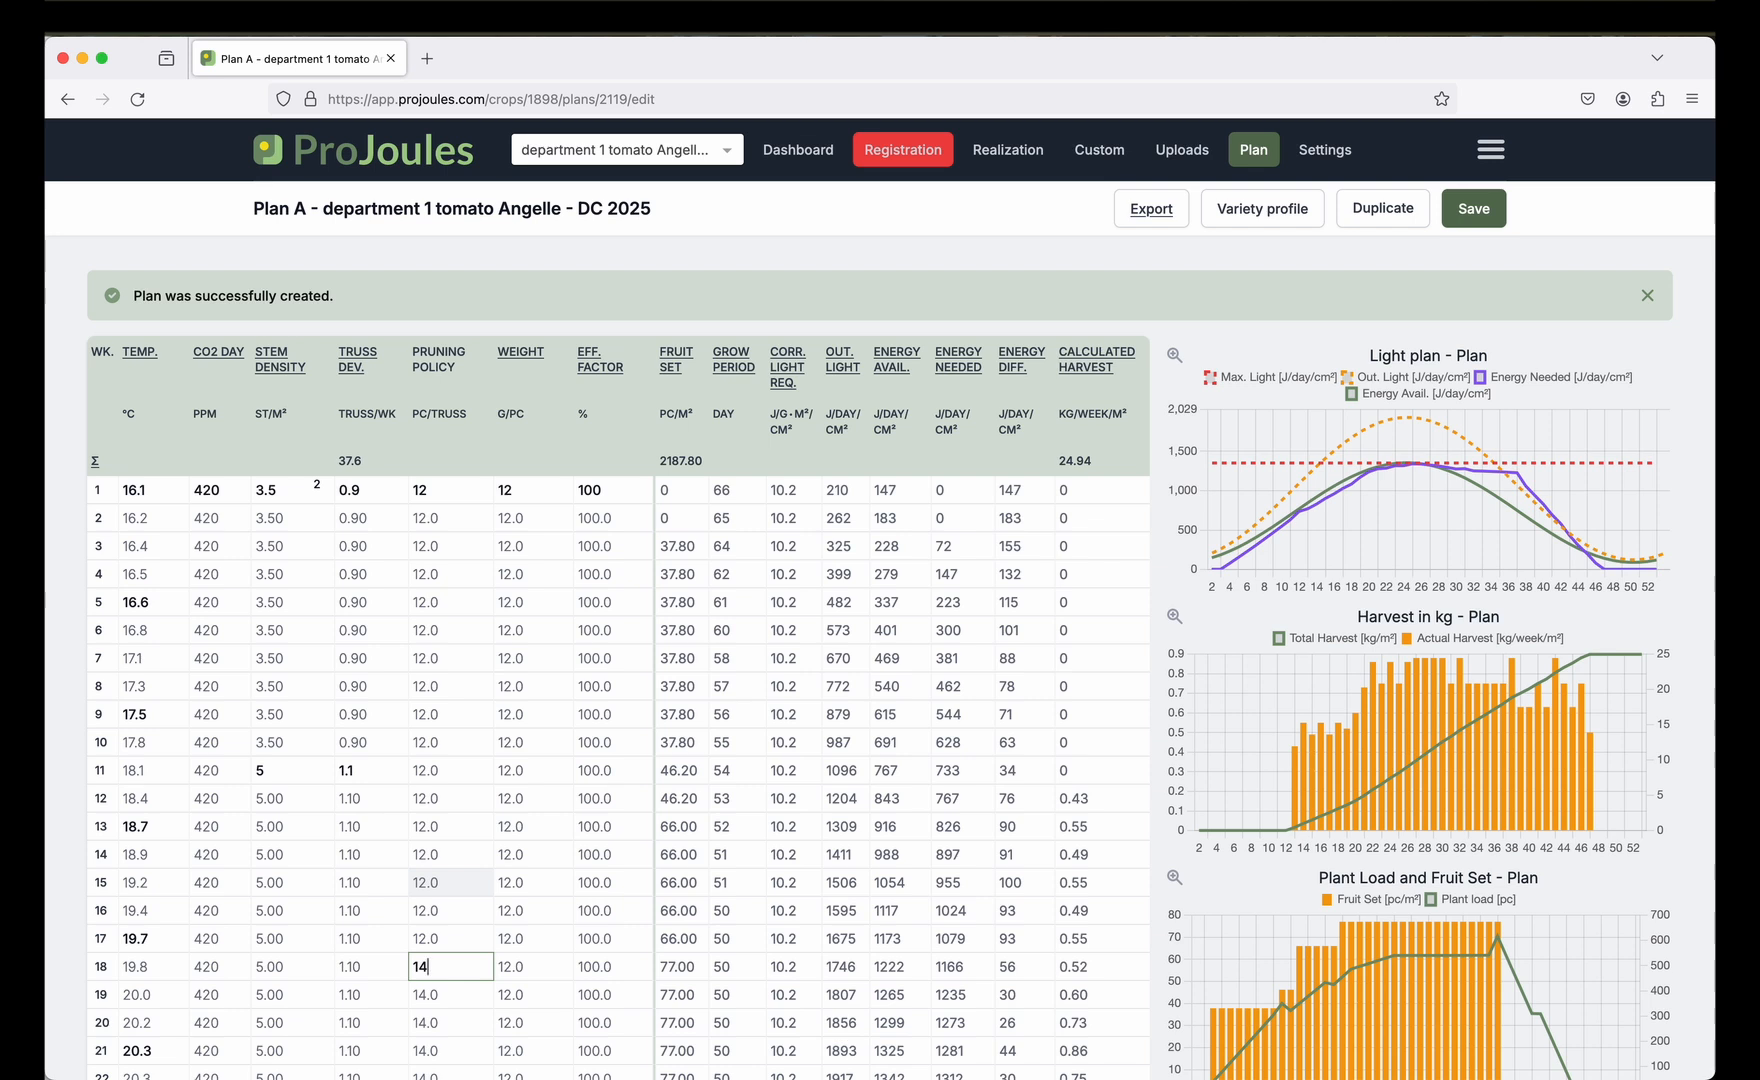
mouse_move(1468, 507)
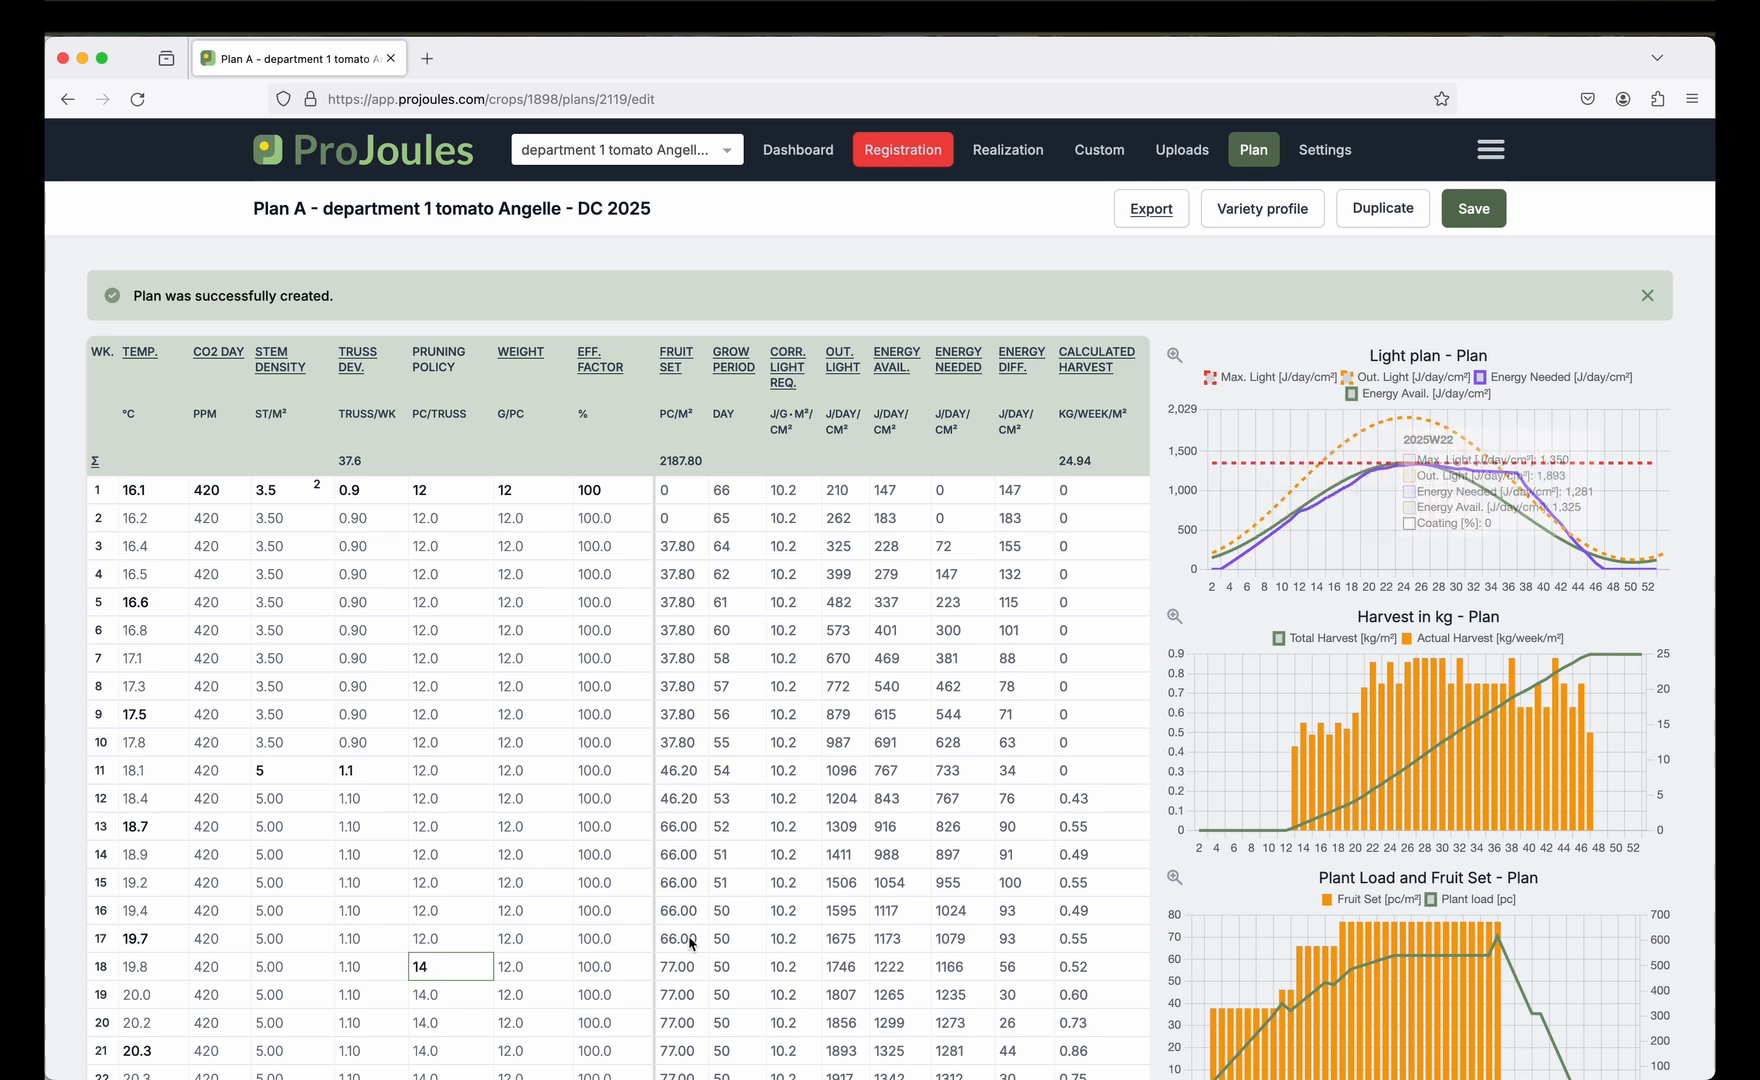
scroll(451, 880, "down", 3)
scroll(451, 880, "down", 2)
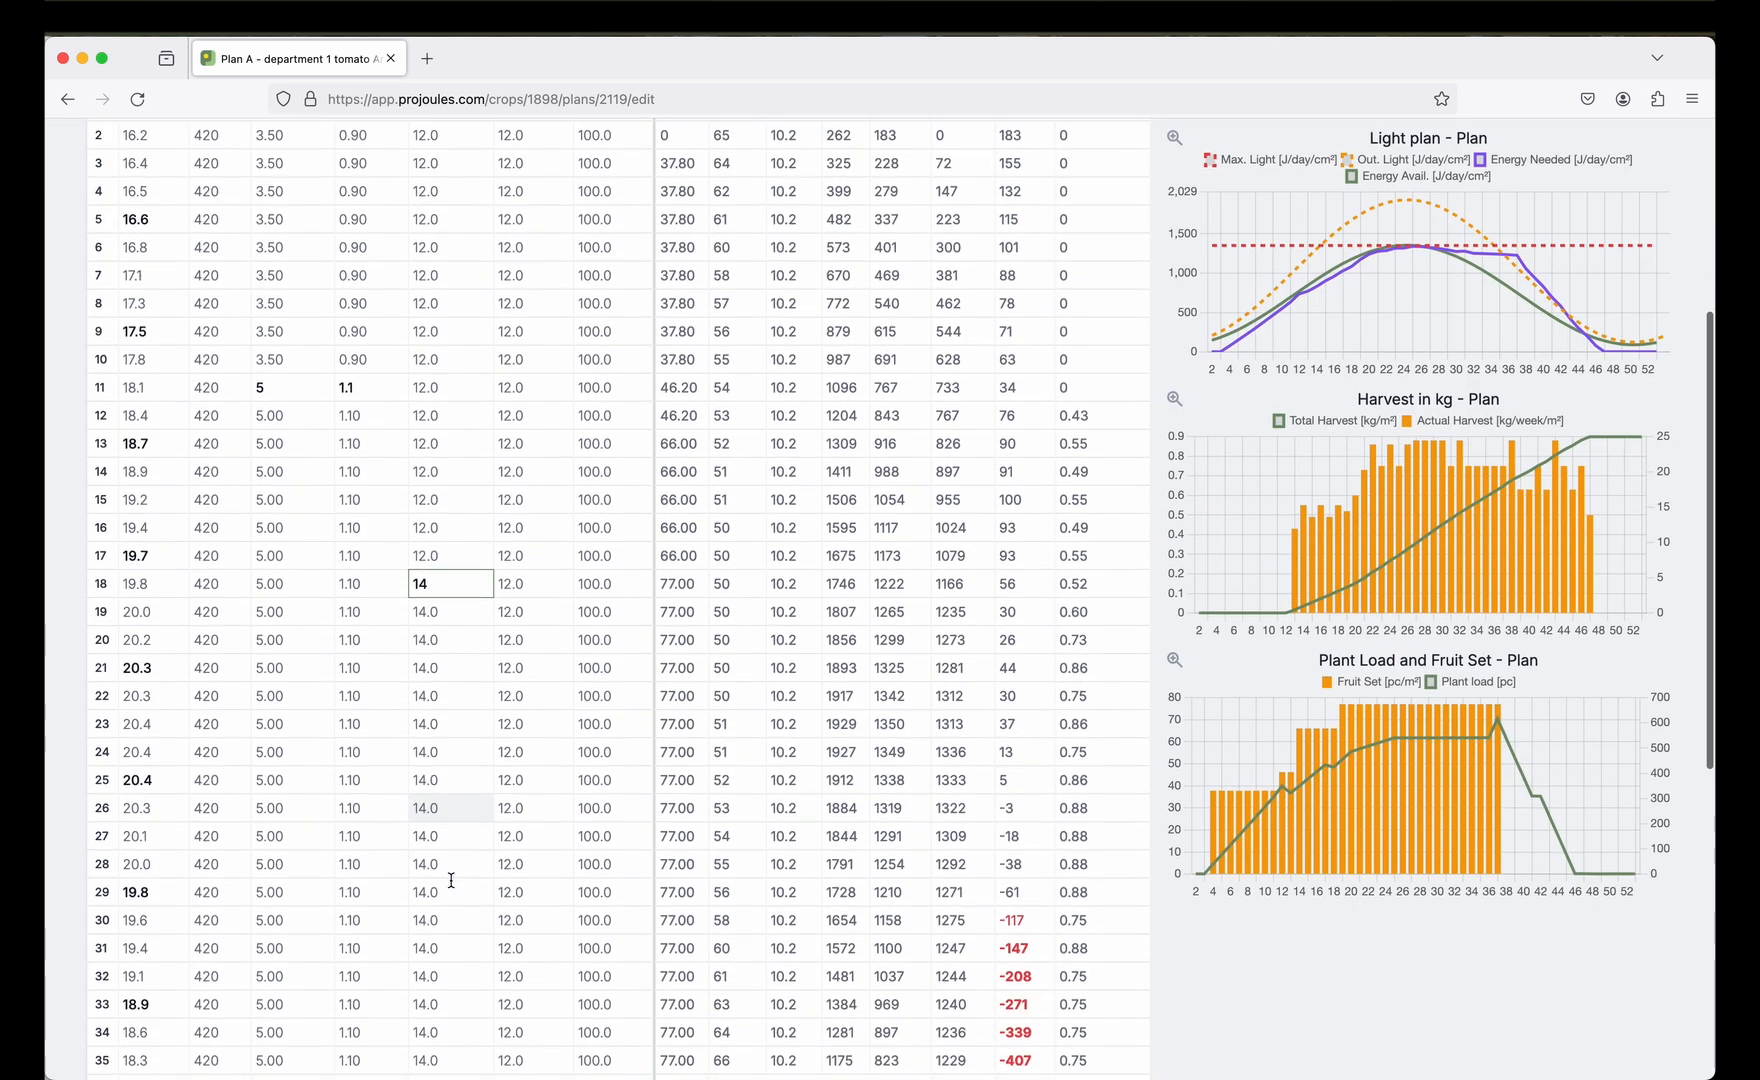
left_click(442, 823)
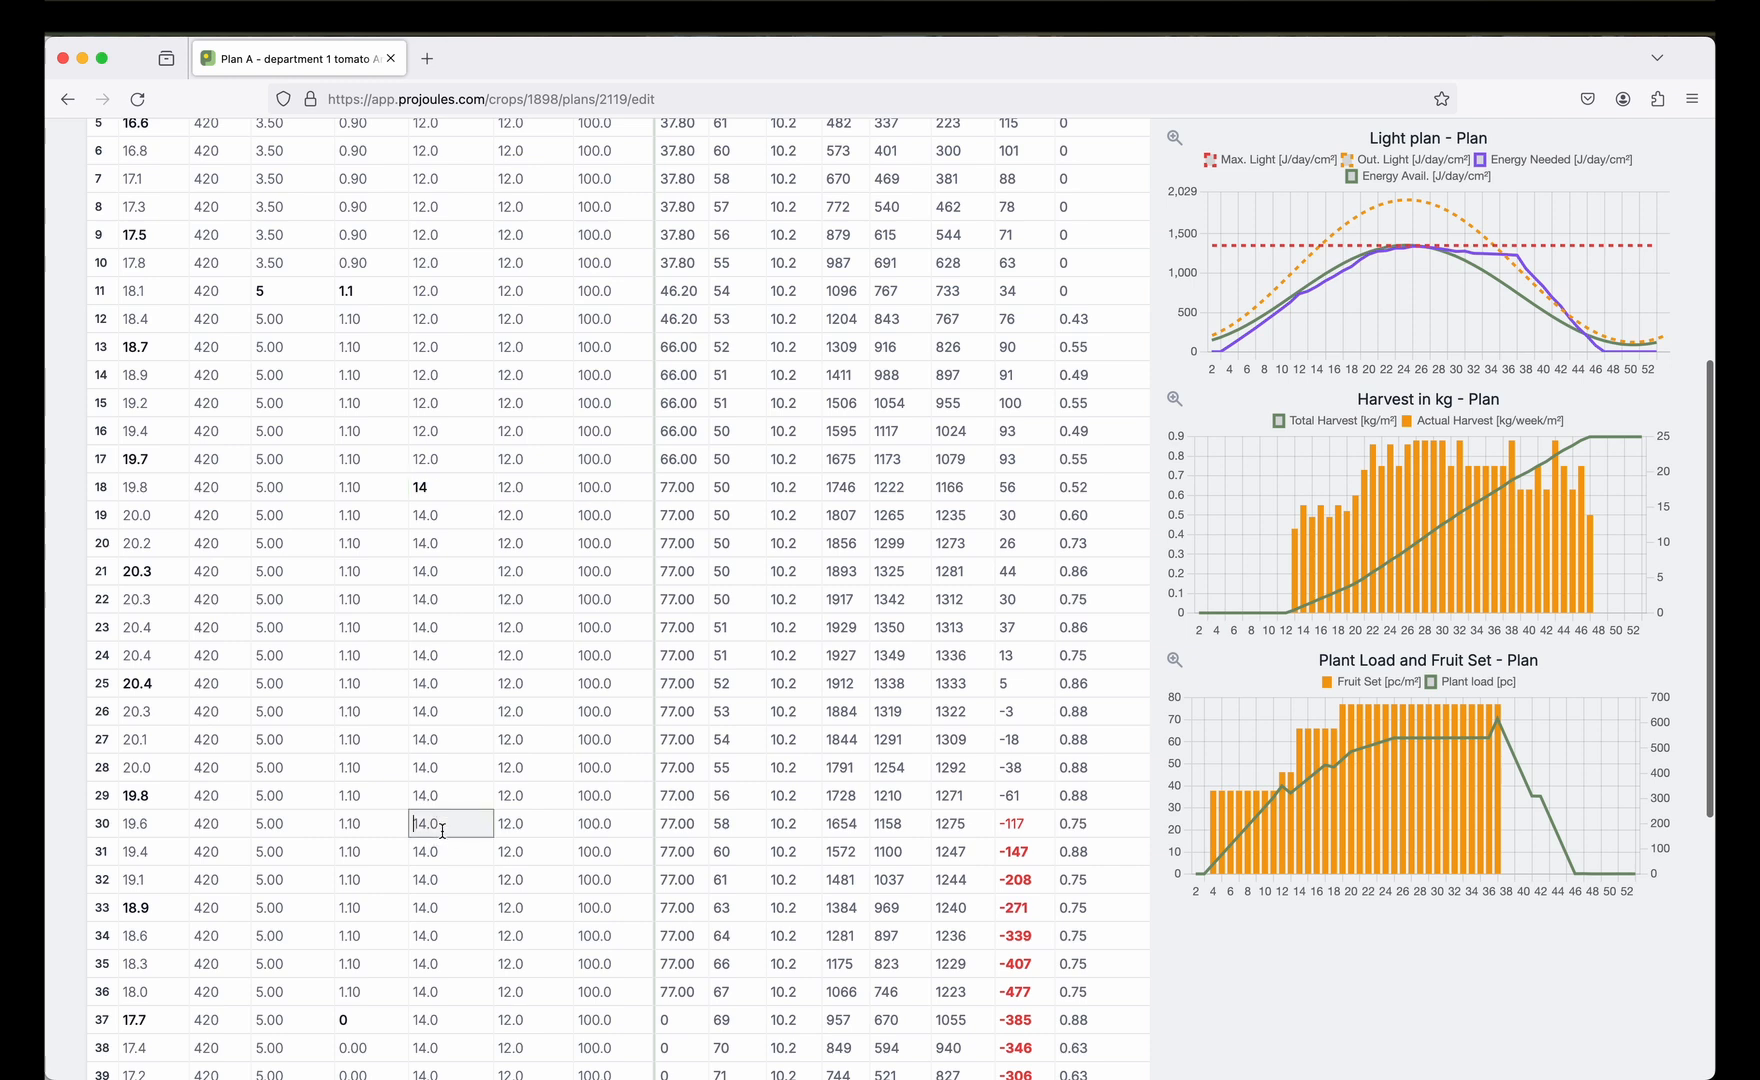
type("9")
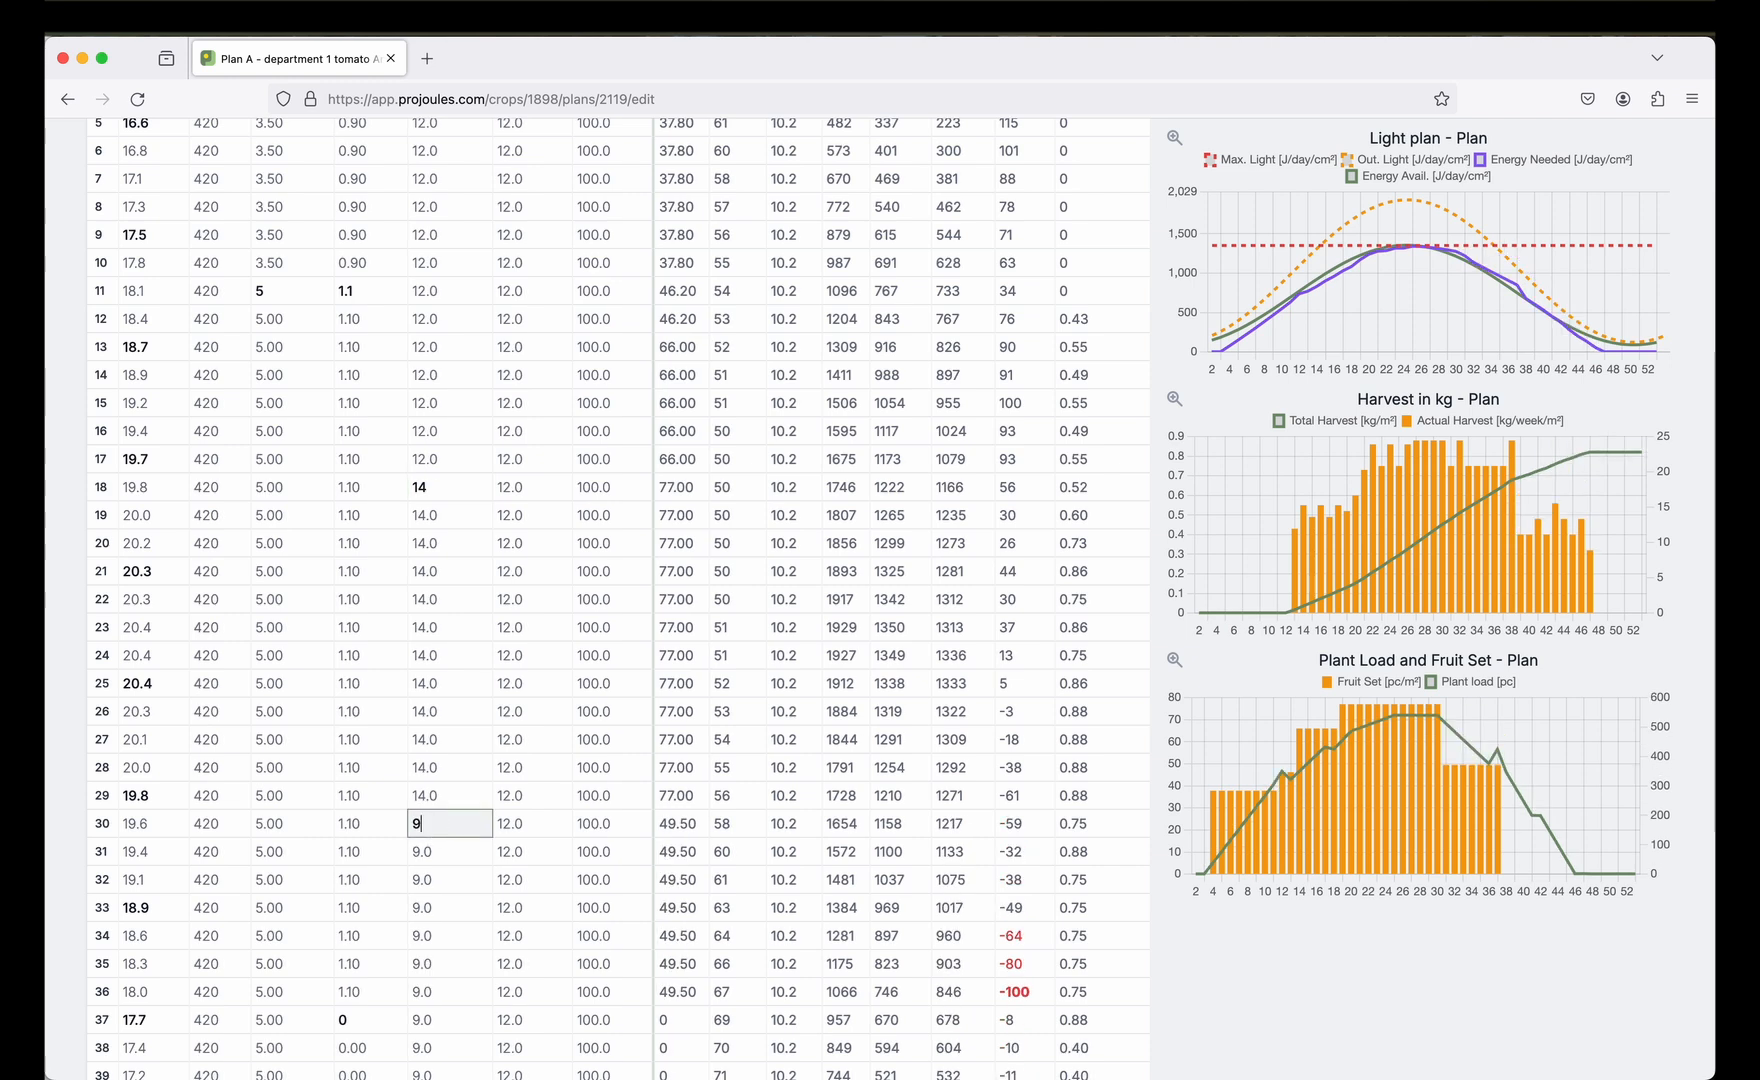
mouse_move(1509, 323)
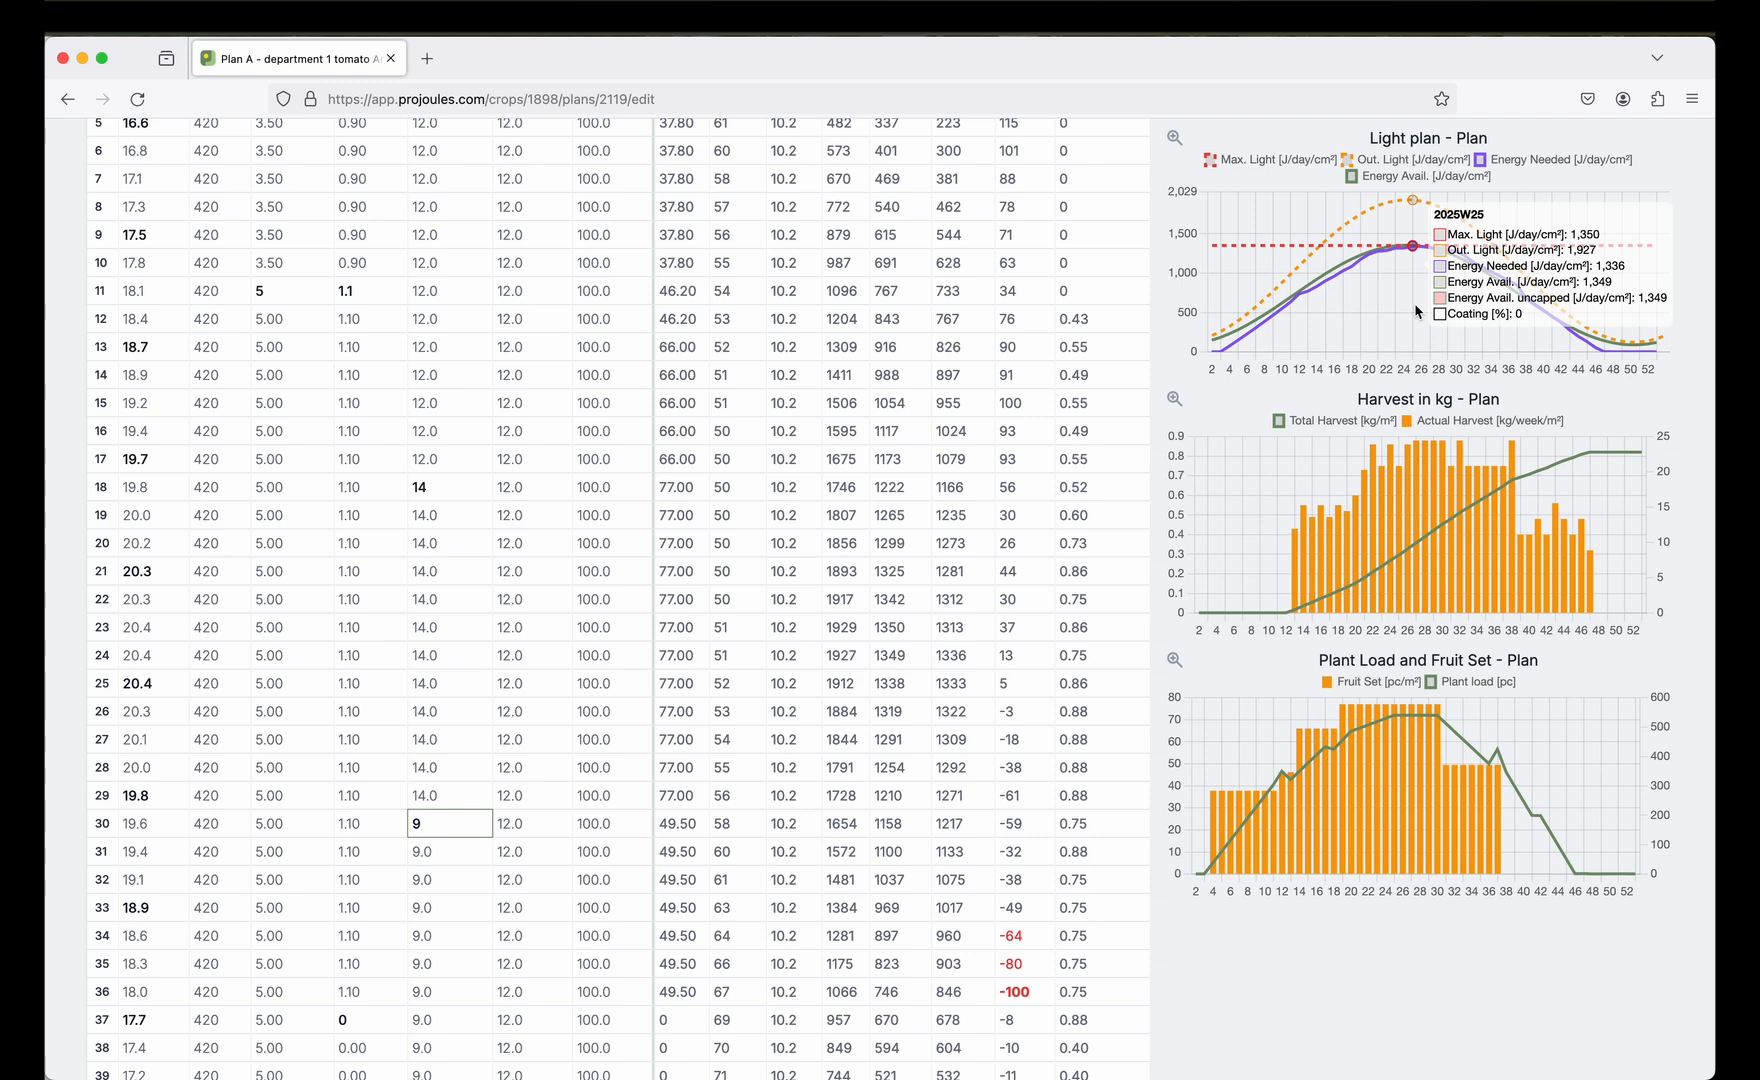
mouse_move(1654, 455)
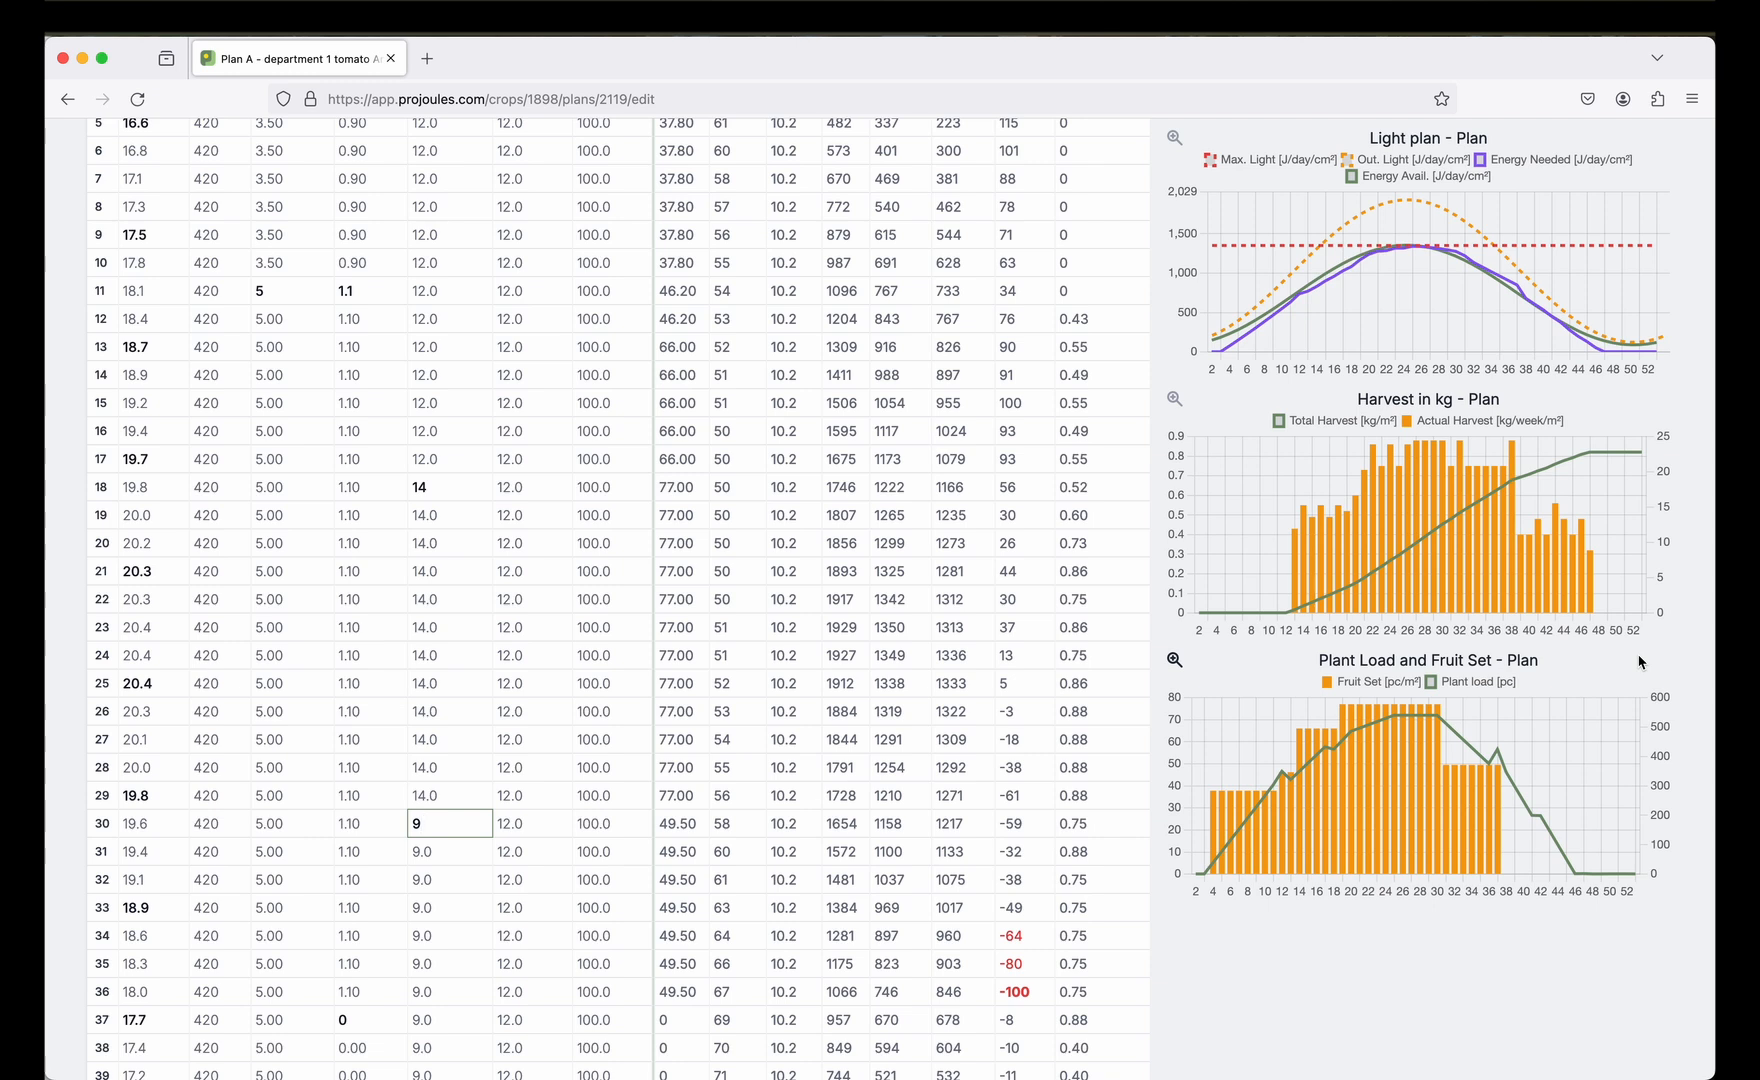
scroll(1642, 662, "up", 4)
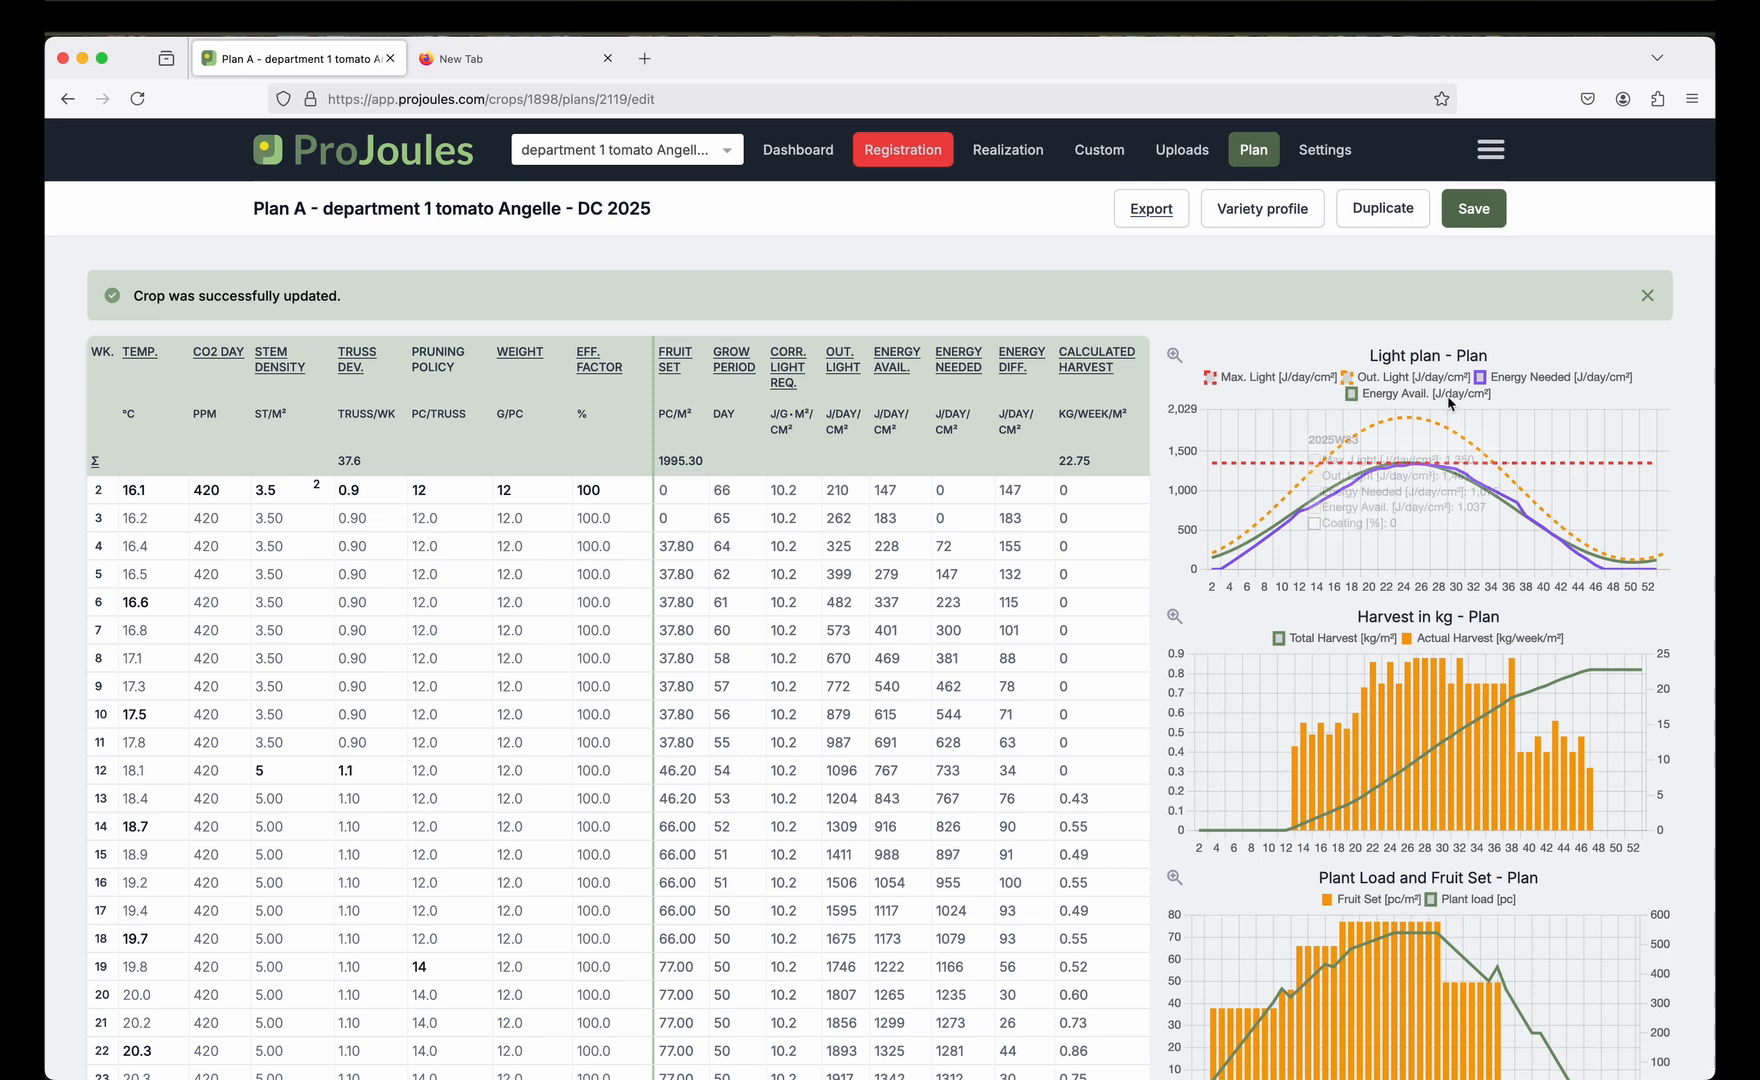
Enable greenhouse coating in the crop settings and save them.
left_click(1340, 155)
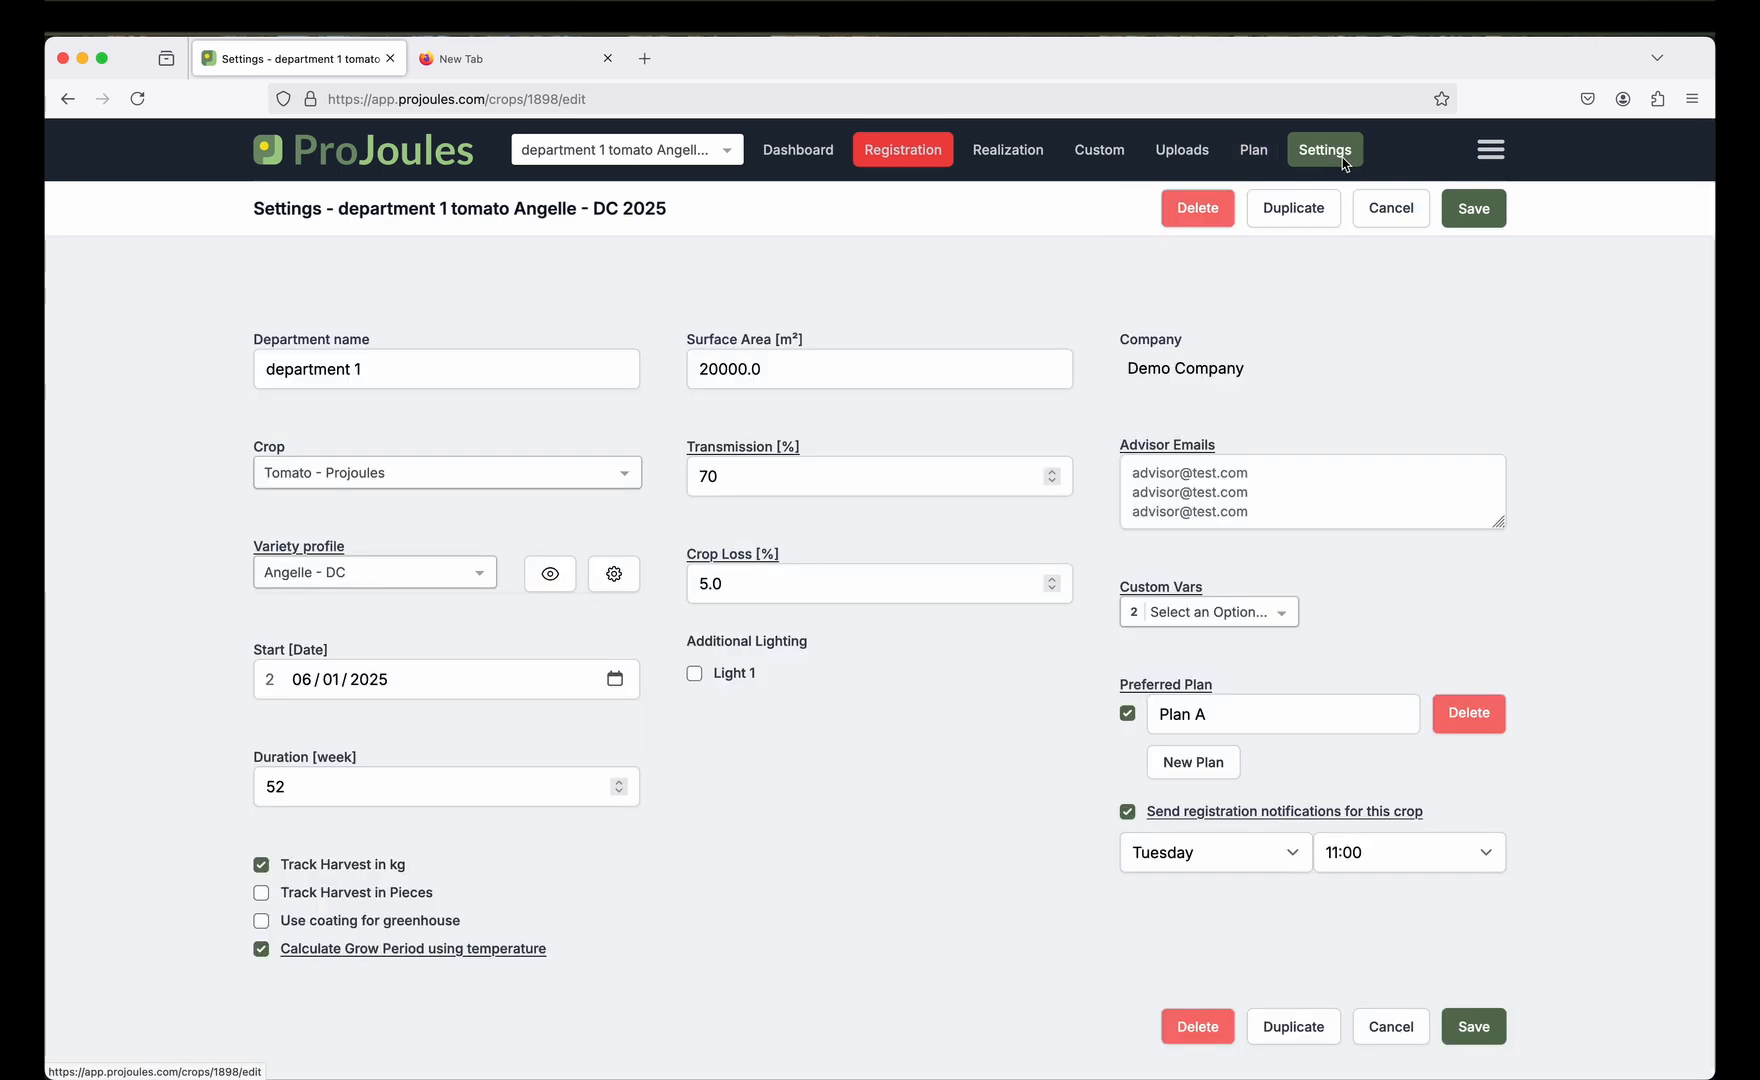
left_click(421, 922)
left_click(421, 922)
left_click(262, 920)
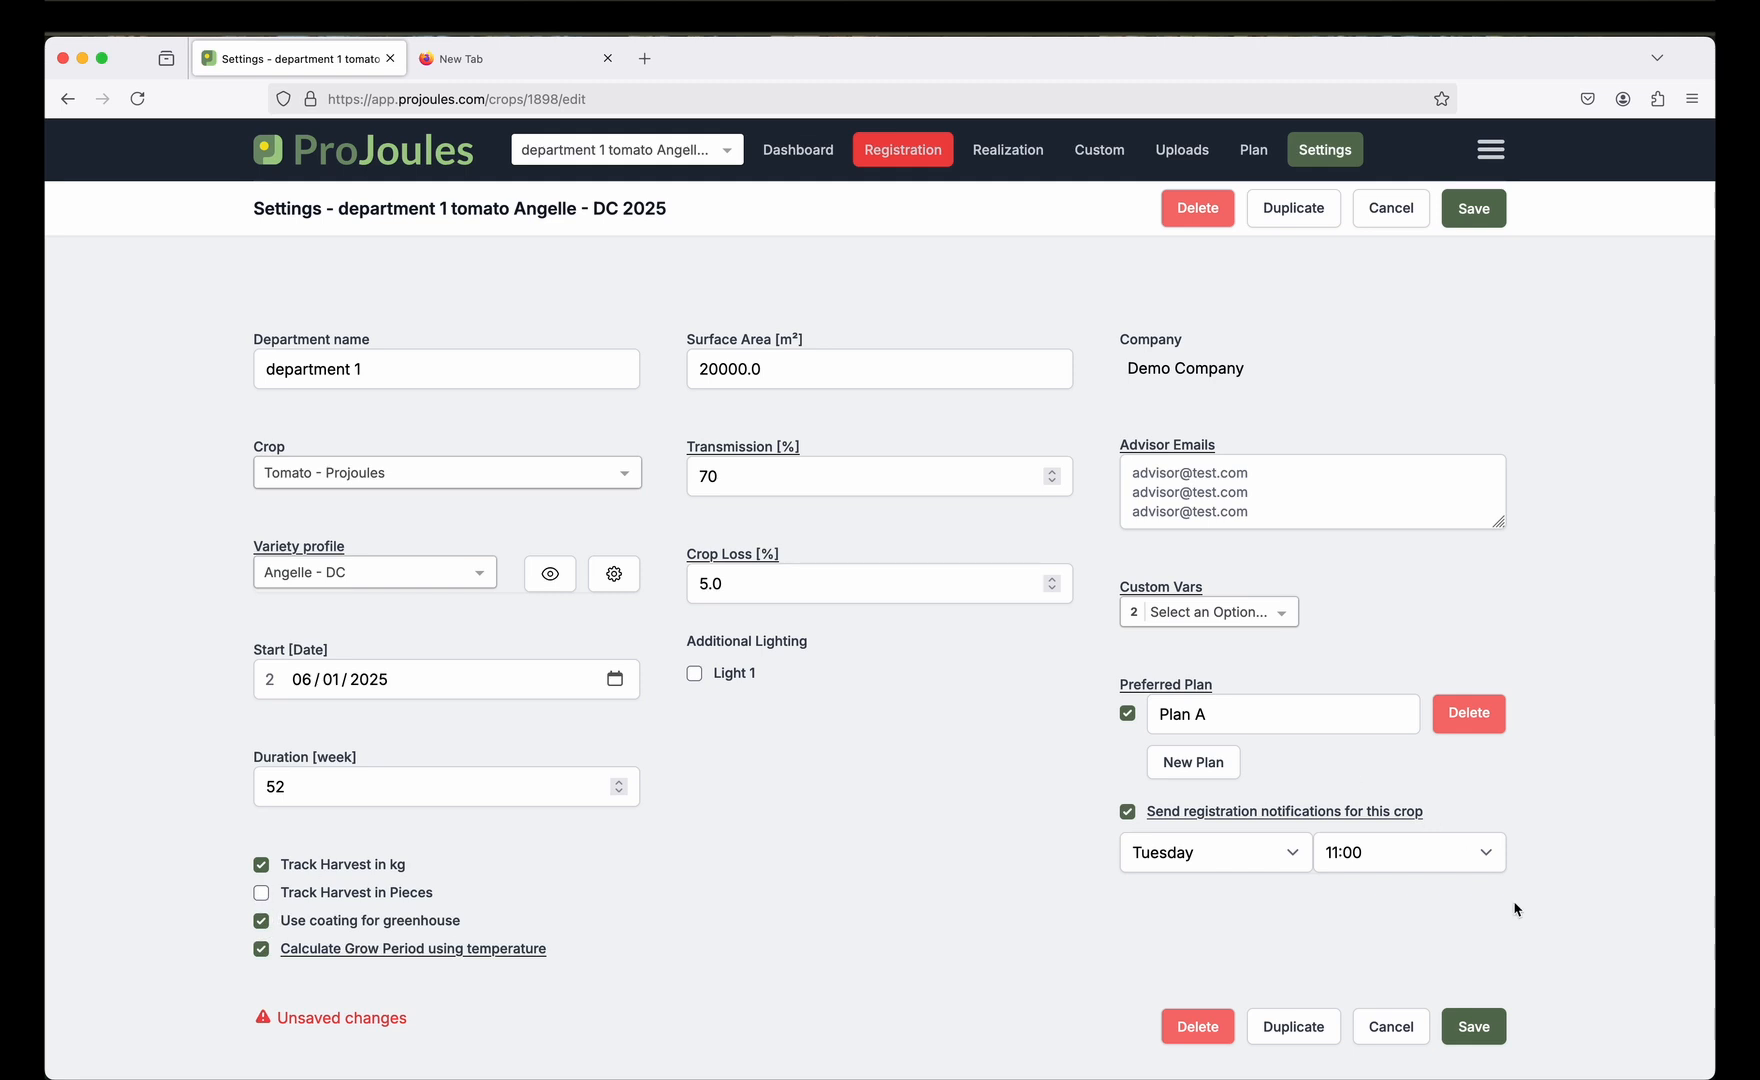
left_click(1488, 1034)
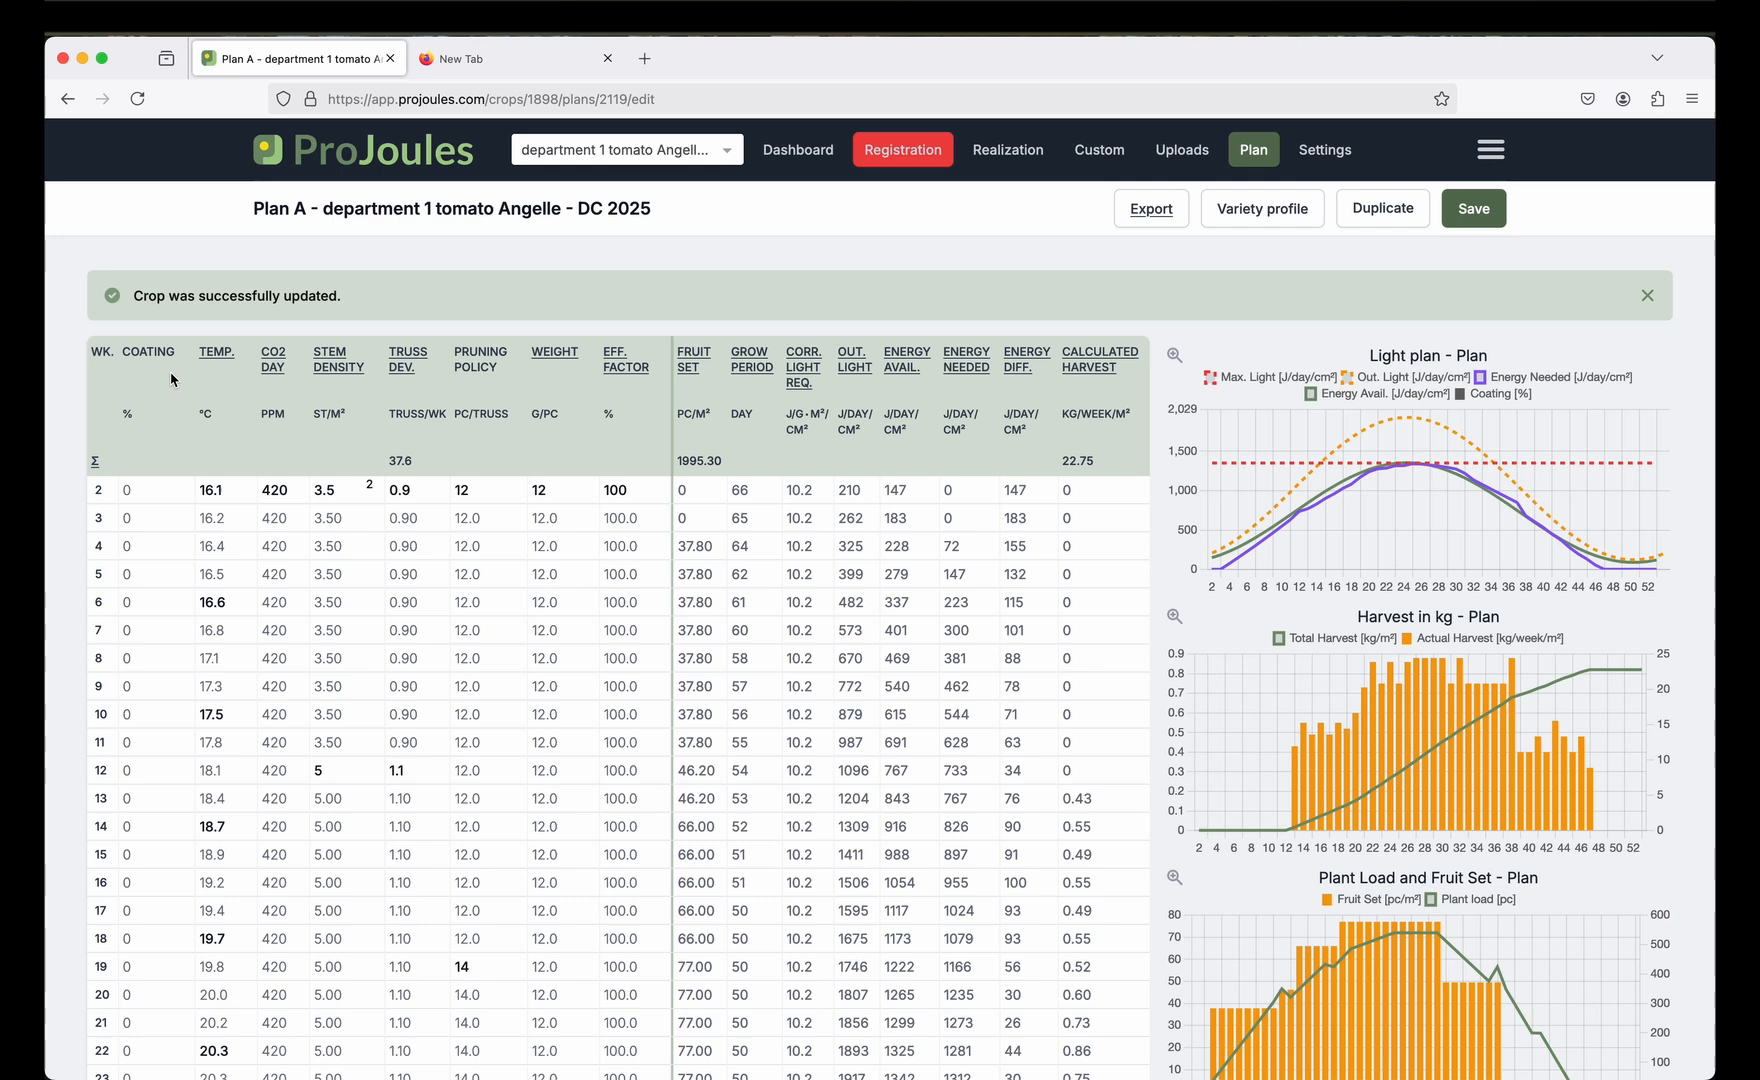
Try 20% coating in week 12, remove it again, and save Plan A.
left_click(171, 773)
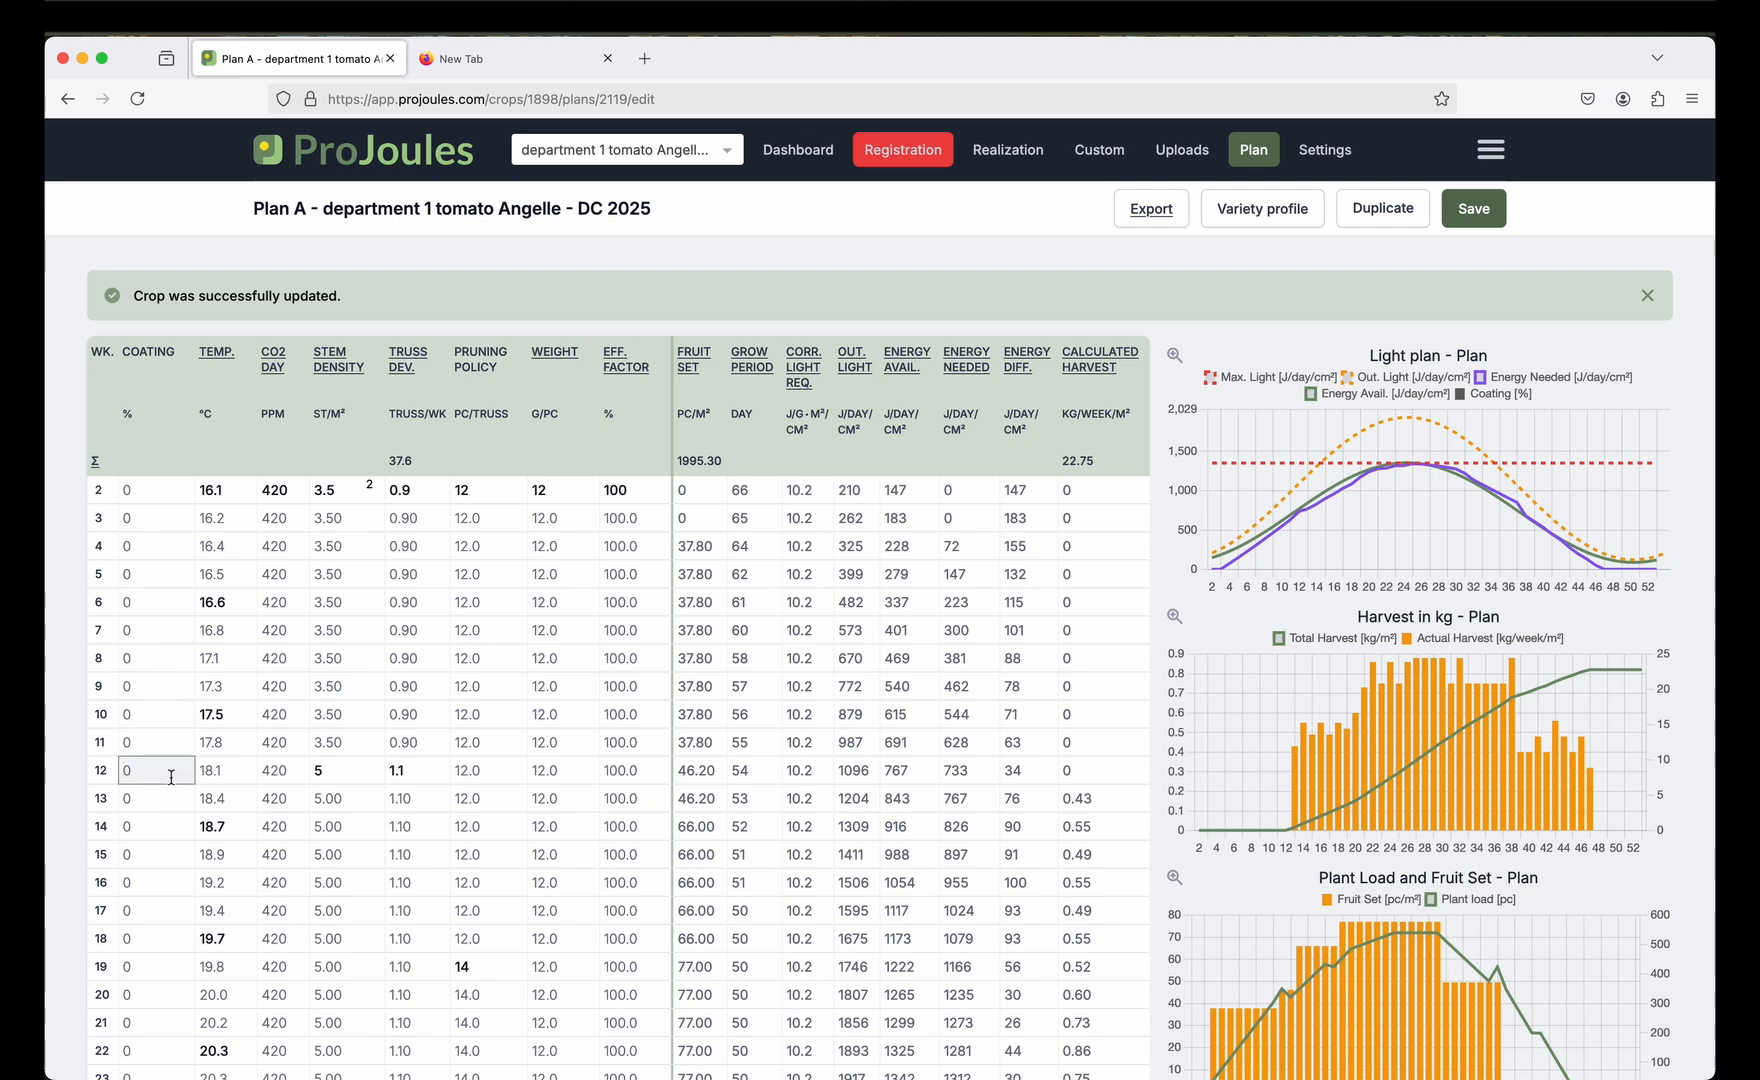
type("20")
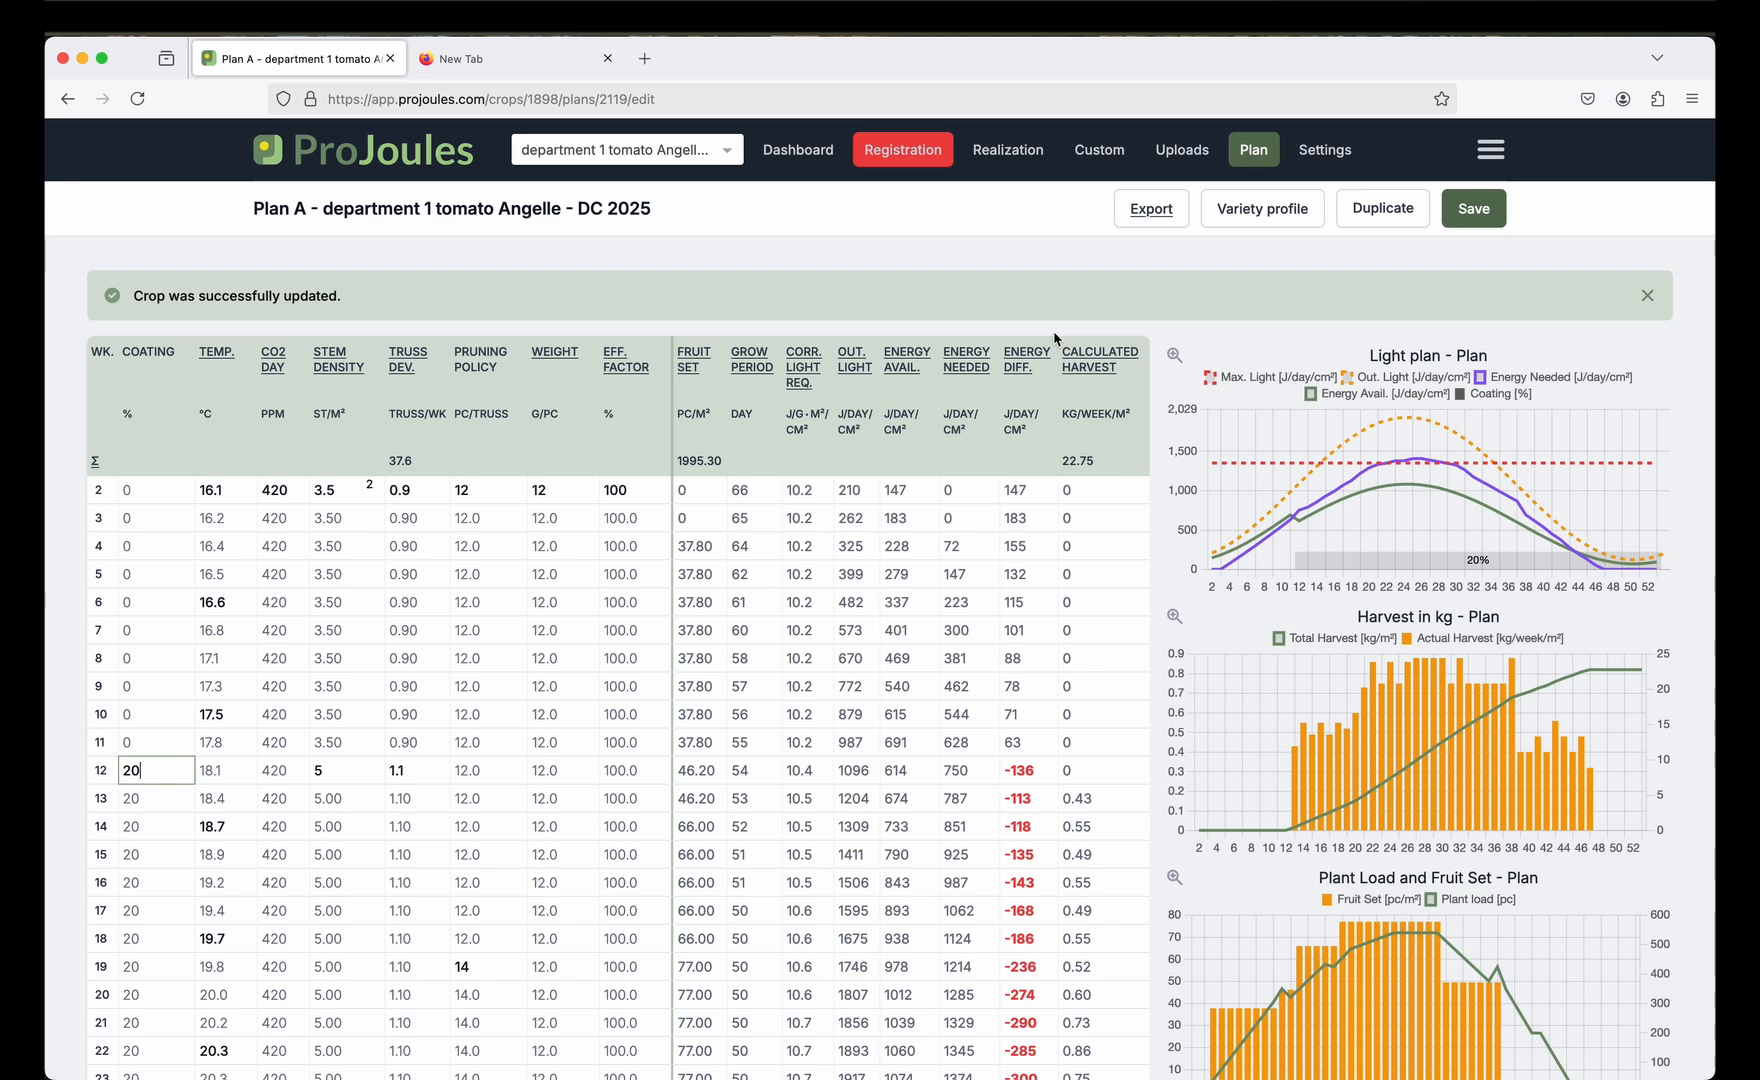
key("BackSpace")
key("BackSpace")
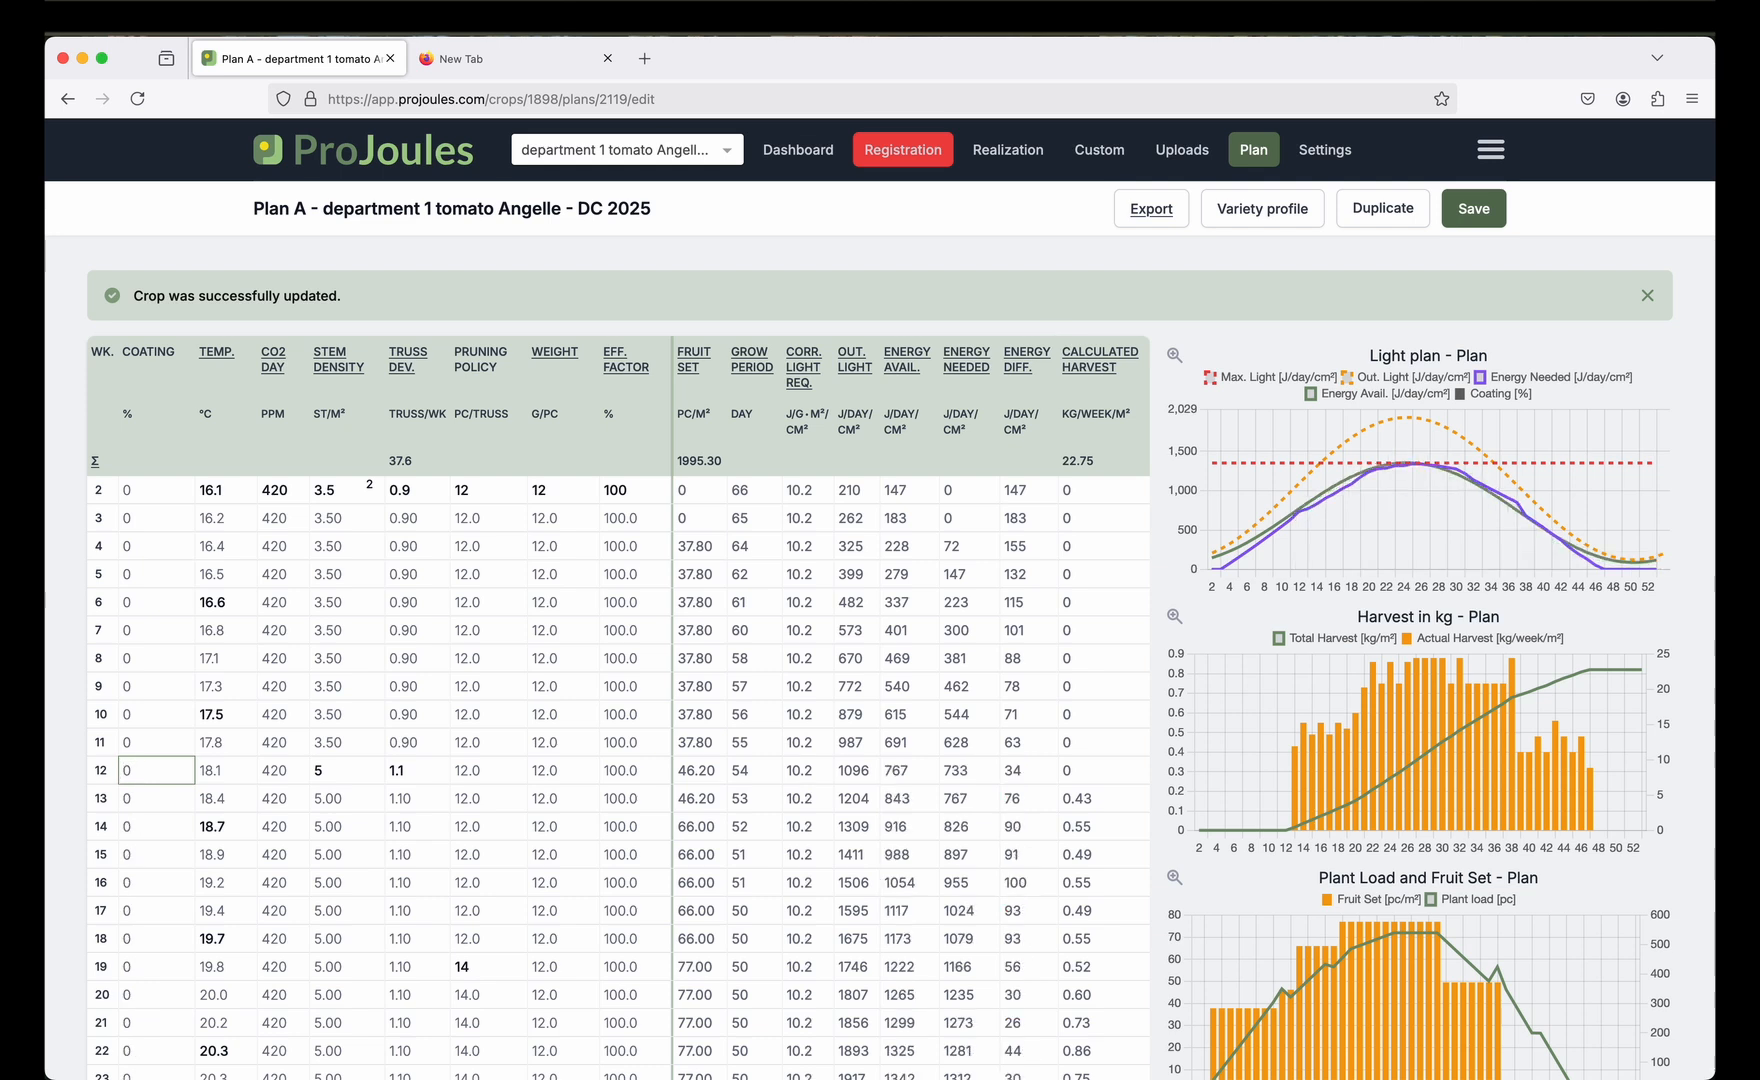
left_click(1466, 206)
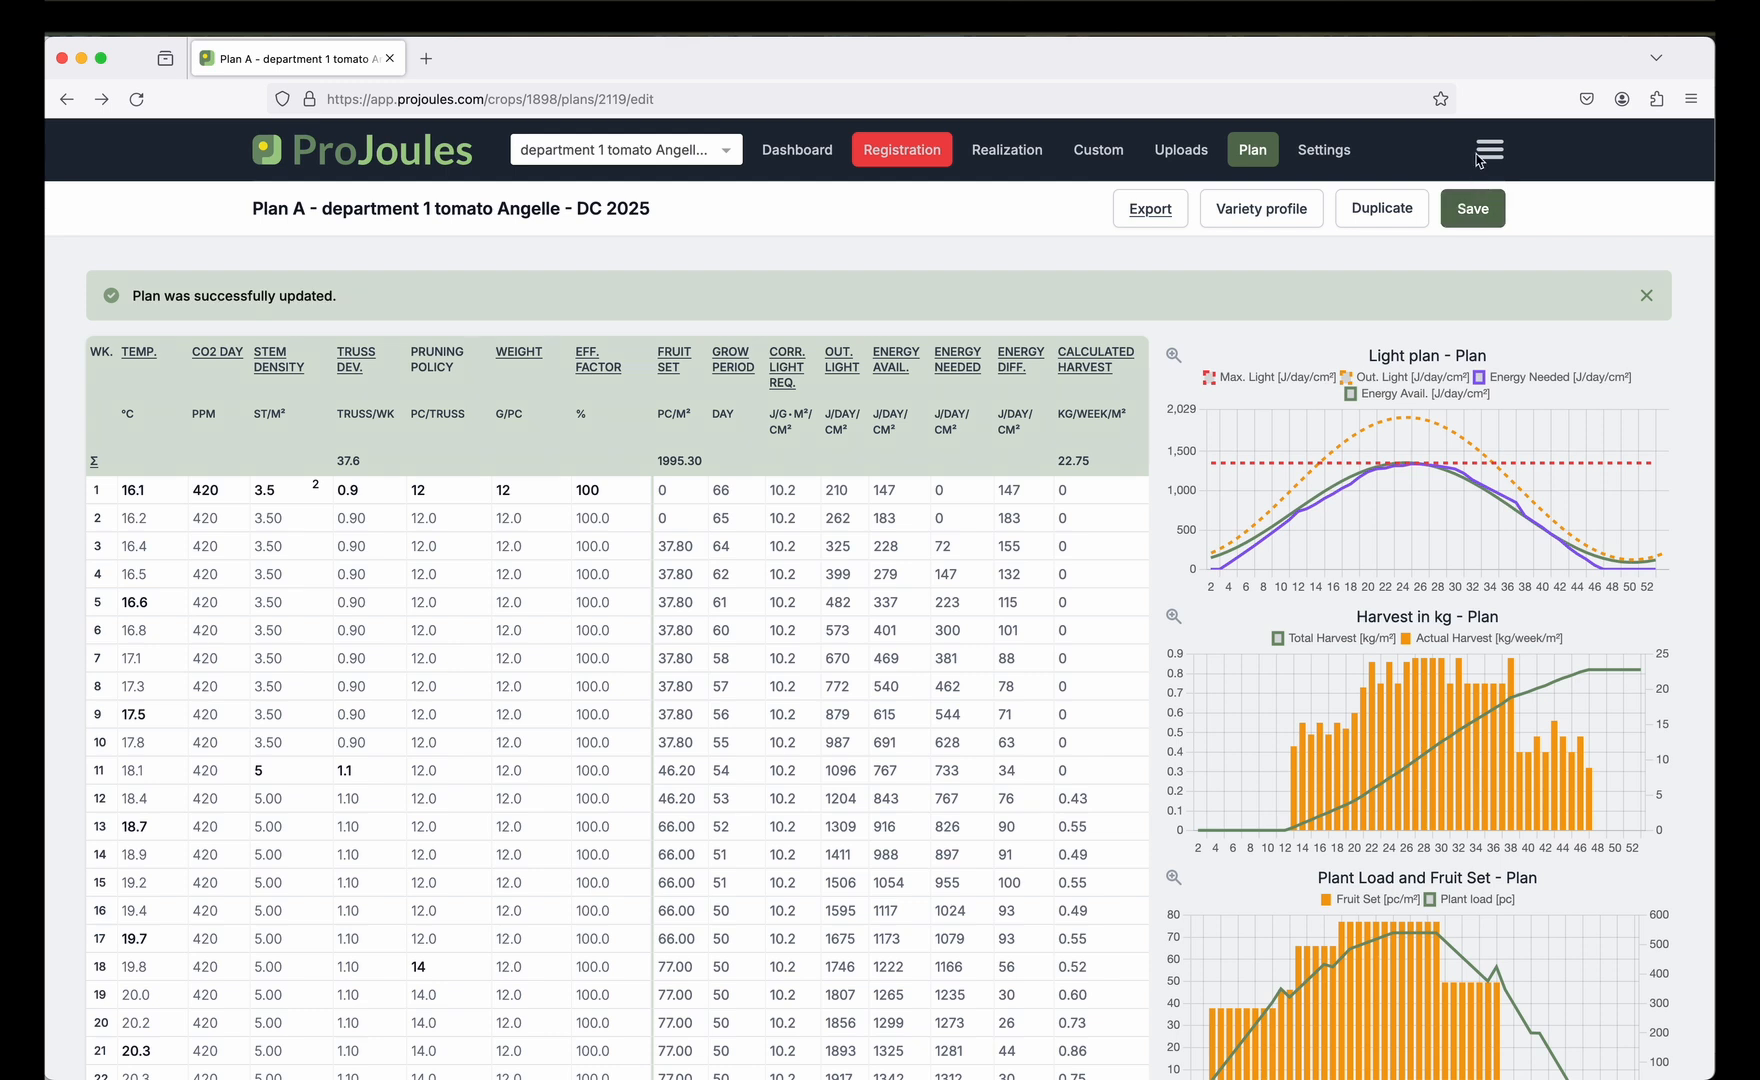
left_click(1478, 158)
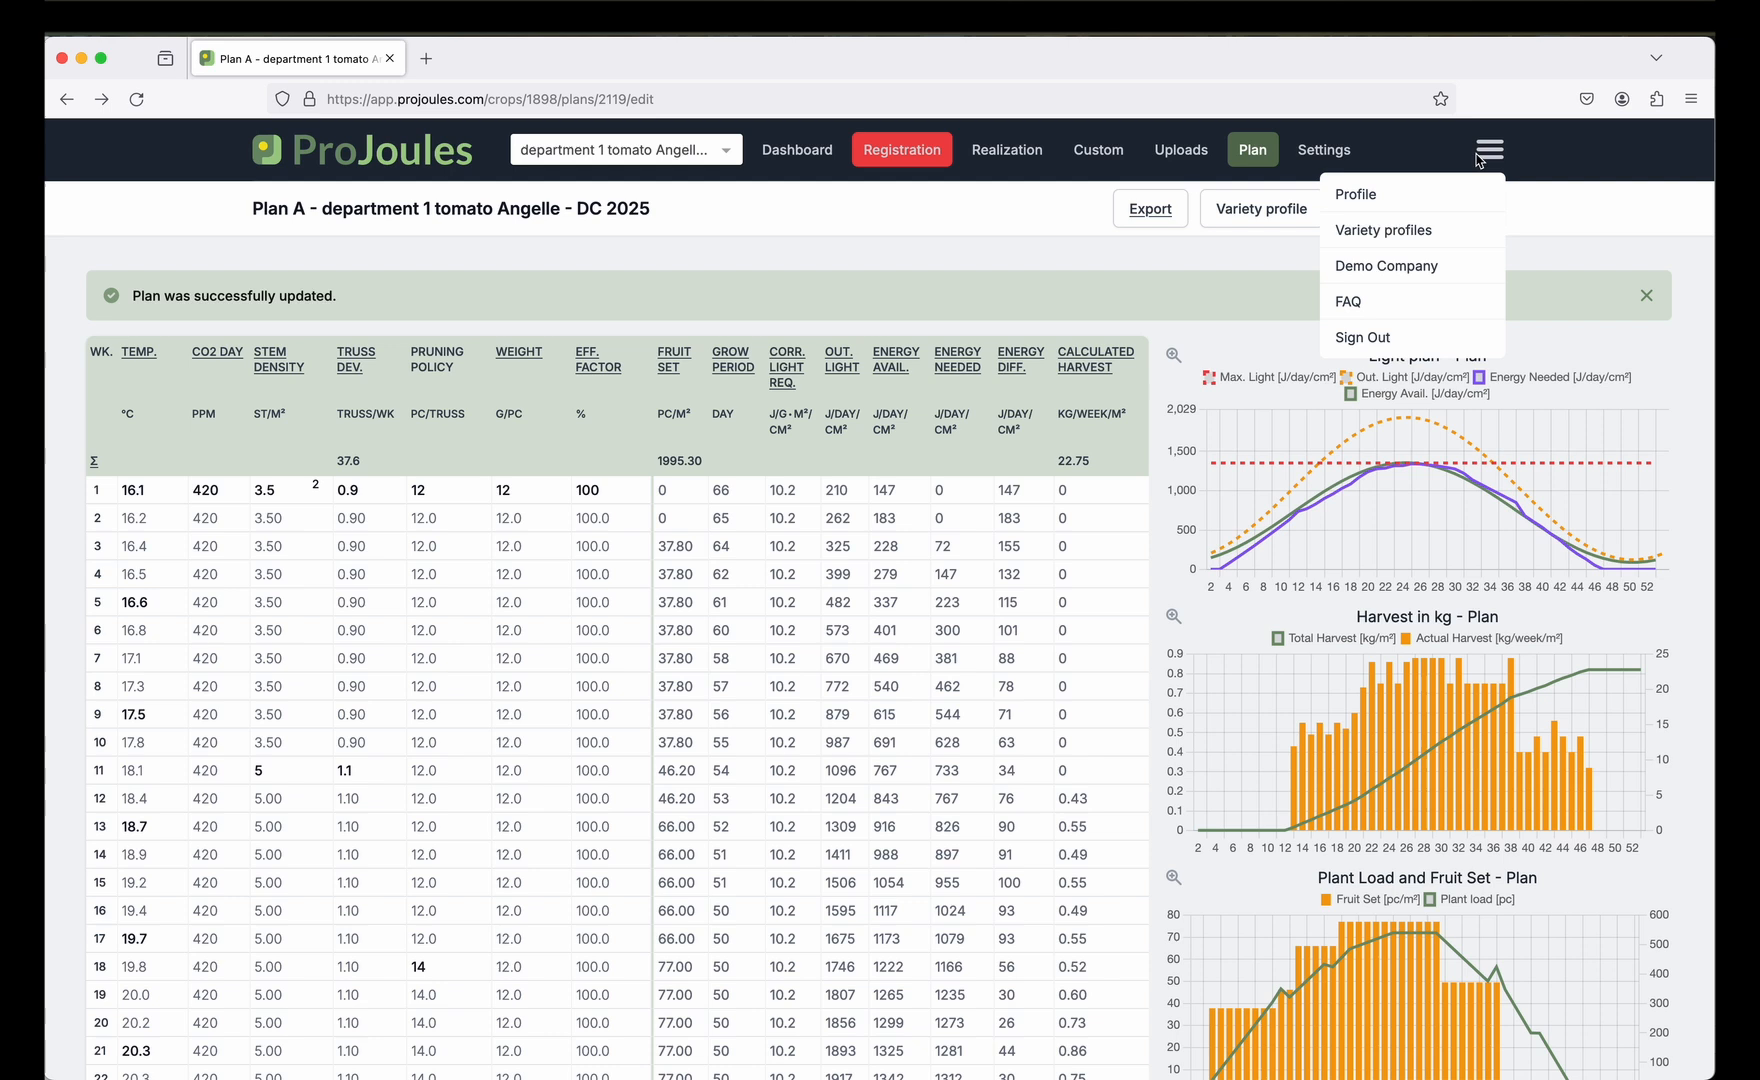
left_click(1275, 254)
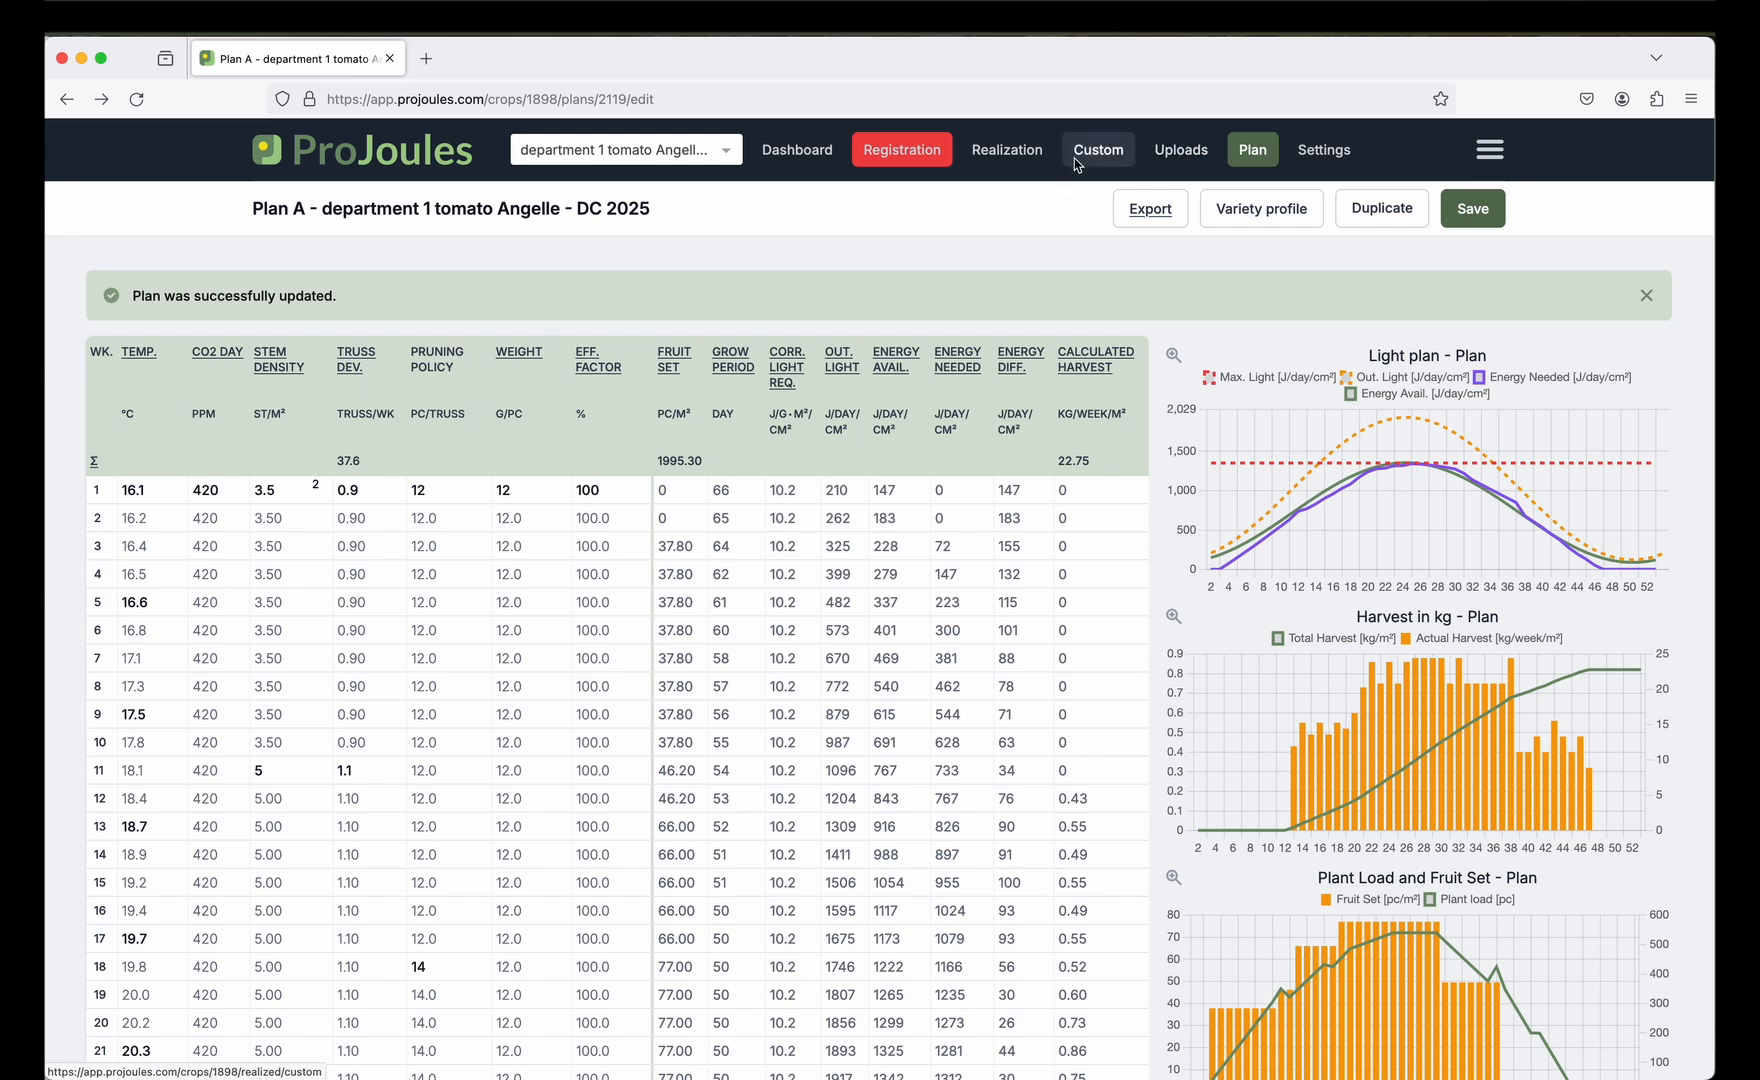
left_click(917, 155)
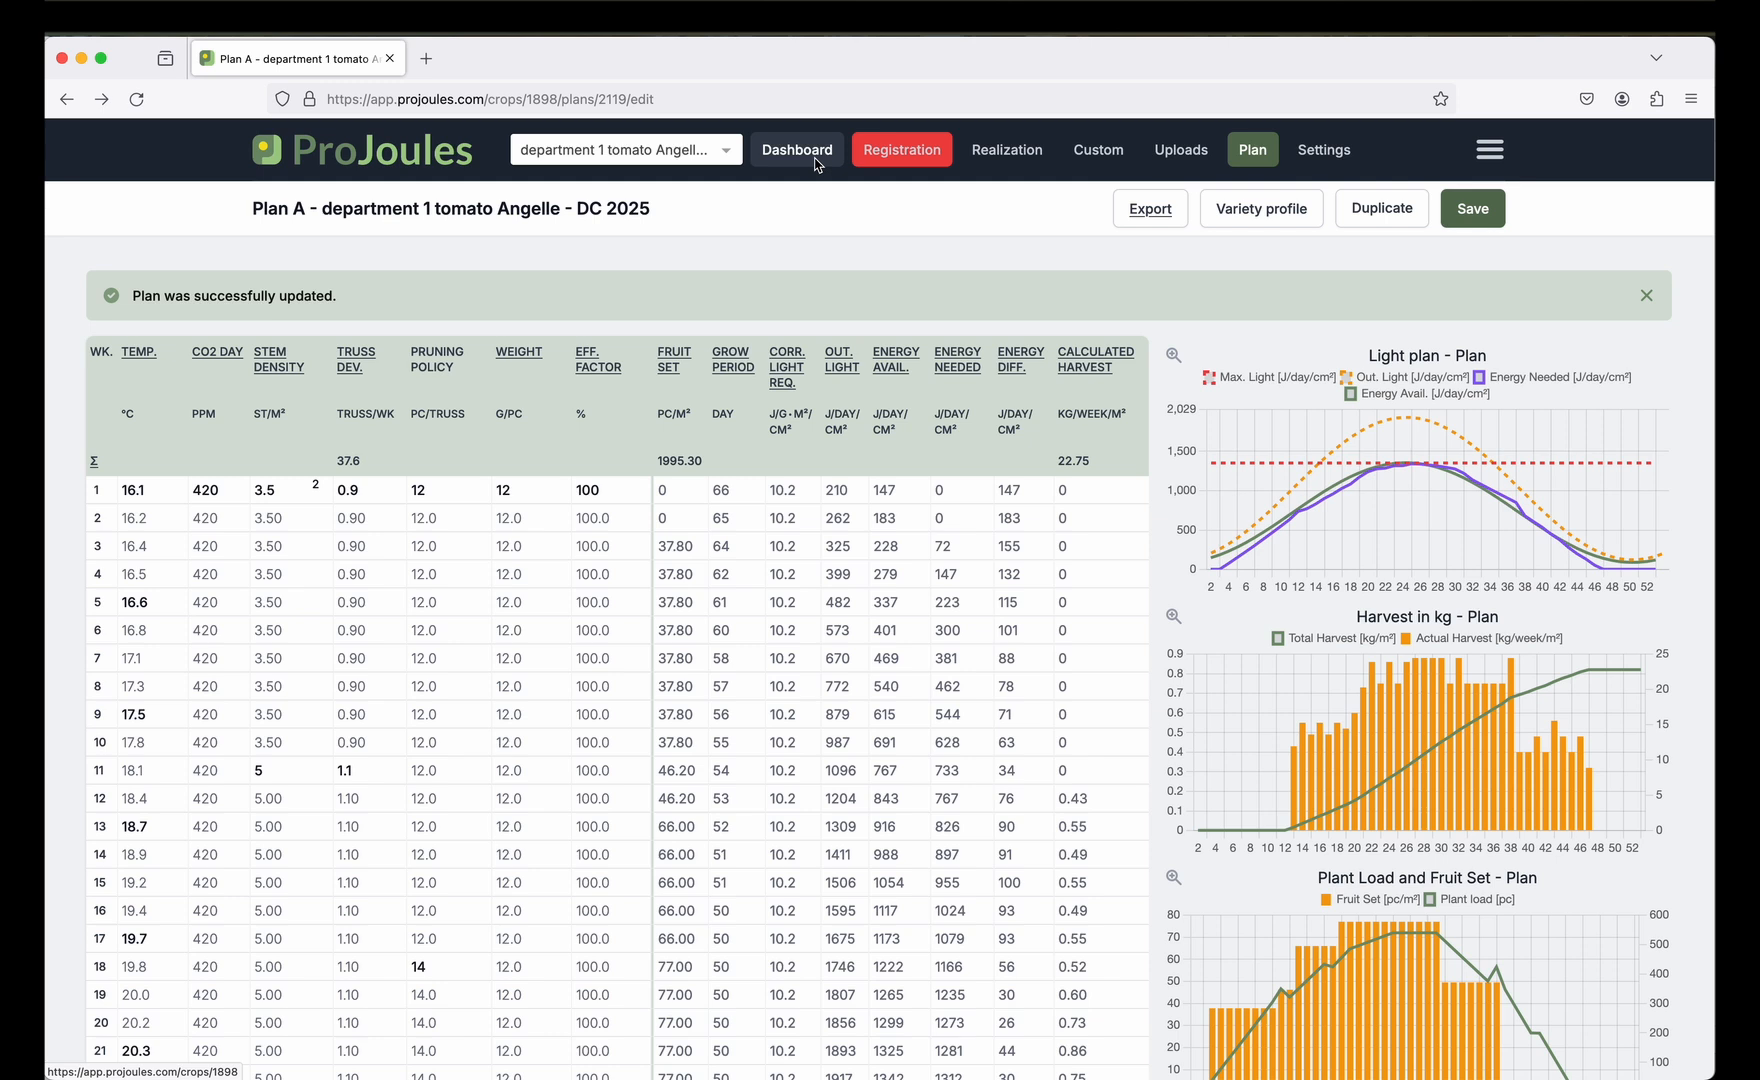
left_click(731, 160)
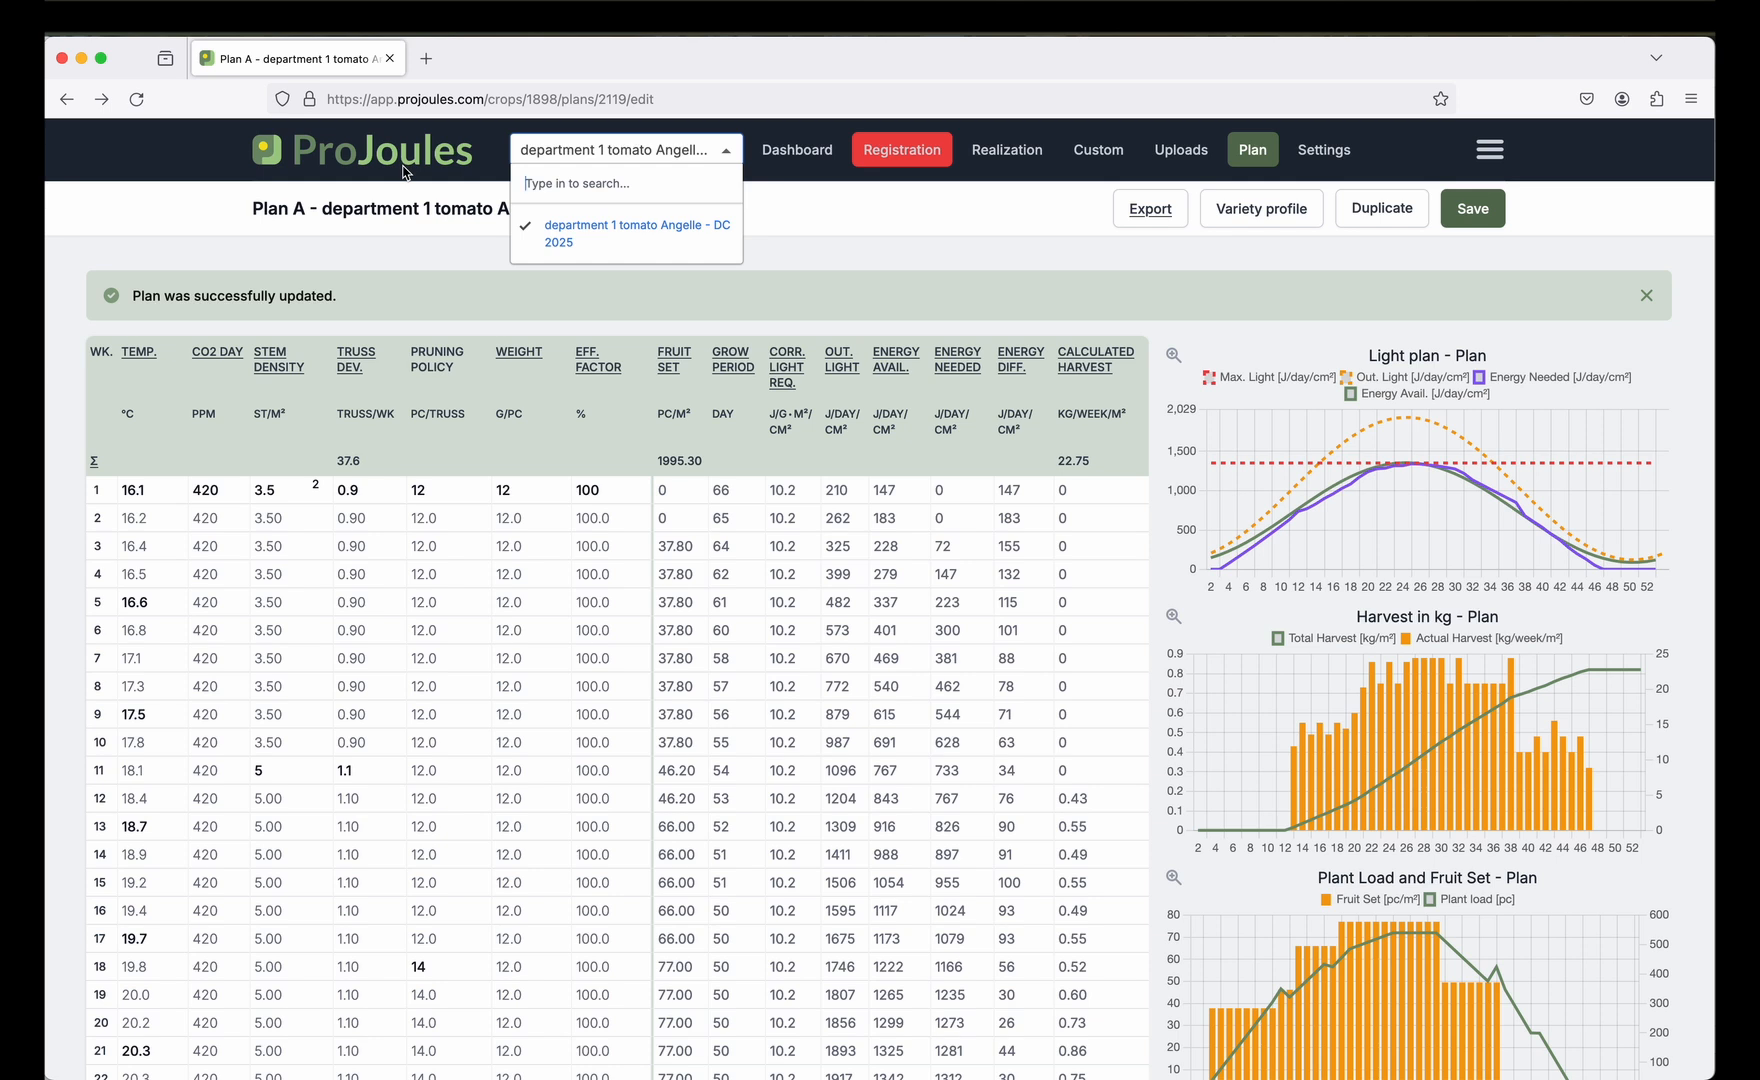
Open the Registration page for week 1 of department 1.
left_click(886, 162)
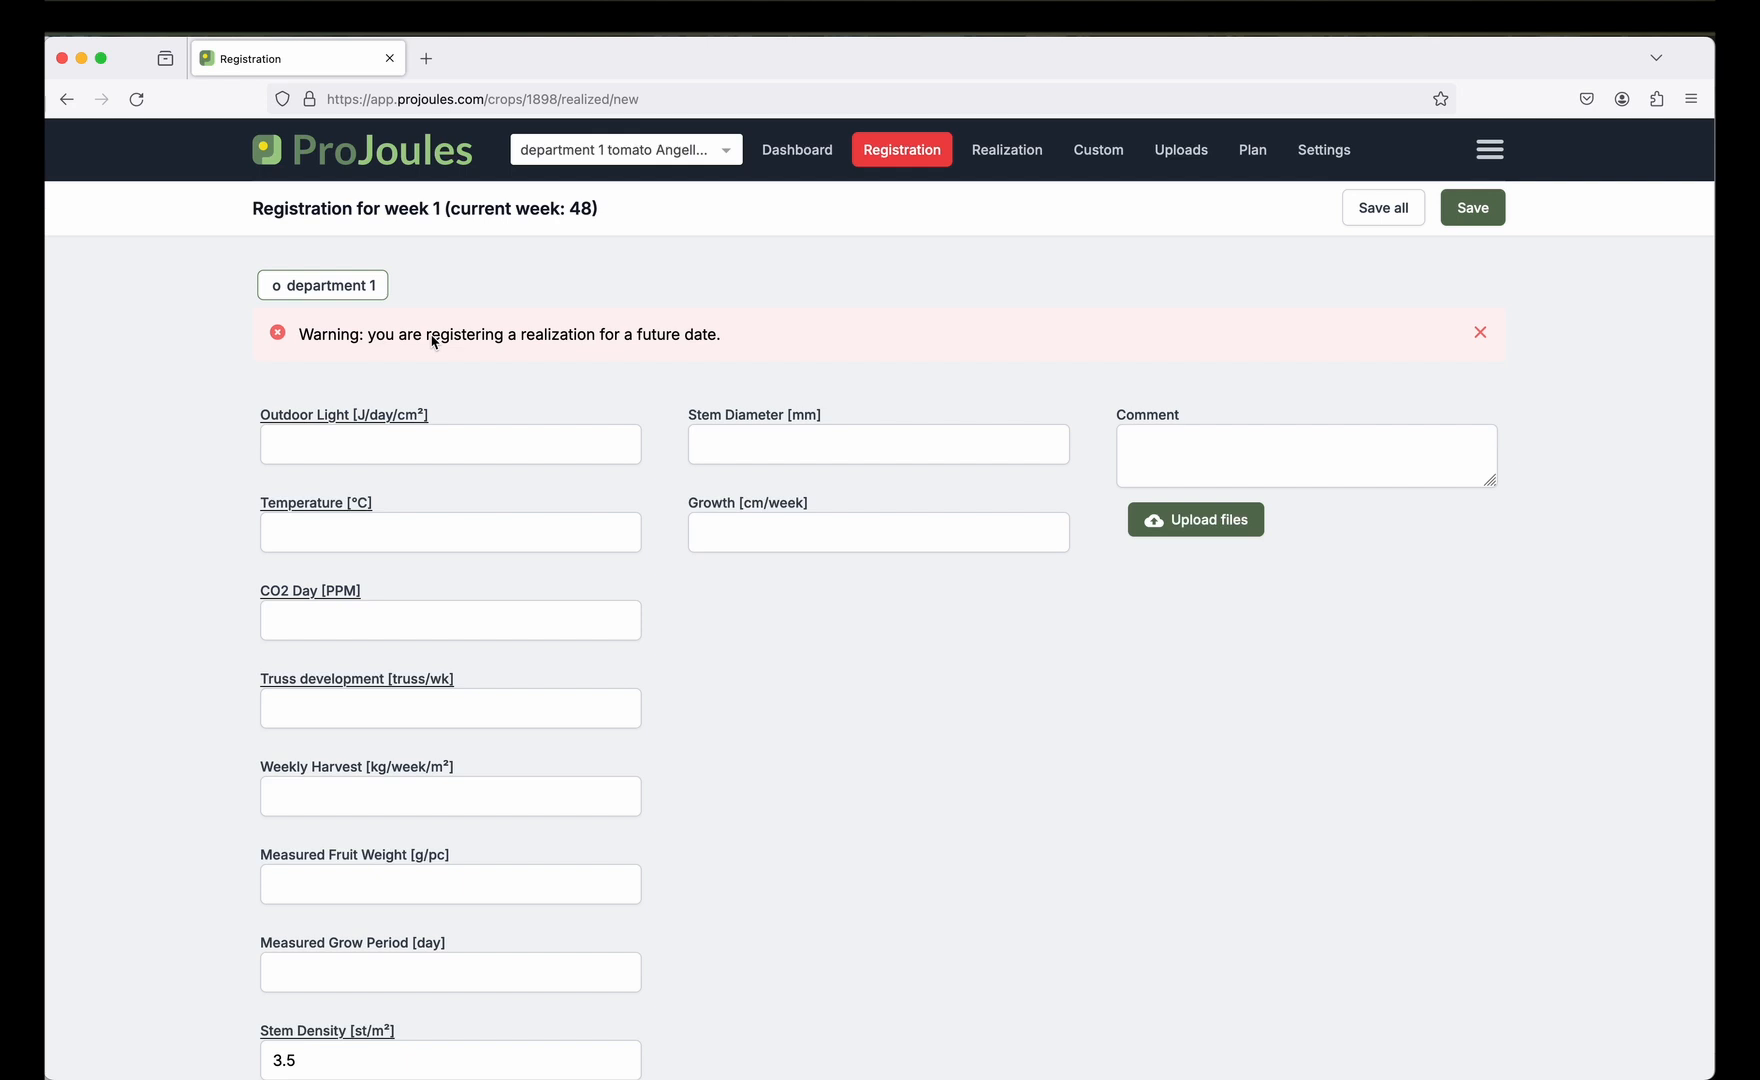
Enter week 1 outdoor light 500, temperature 18 °C and CO2 day 420 ppm.
left_click(434, 447)
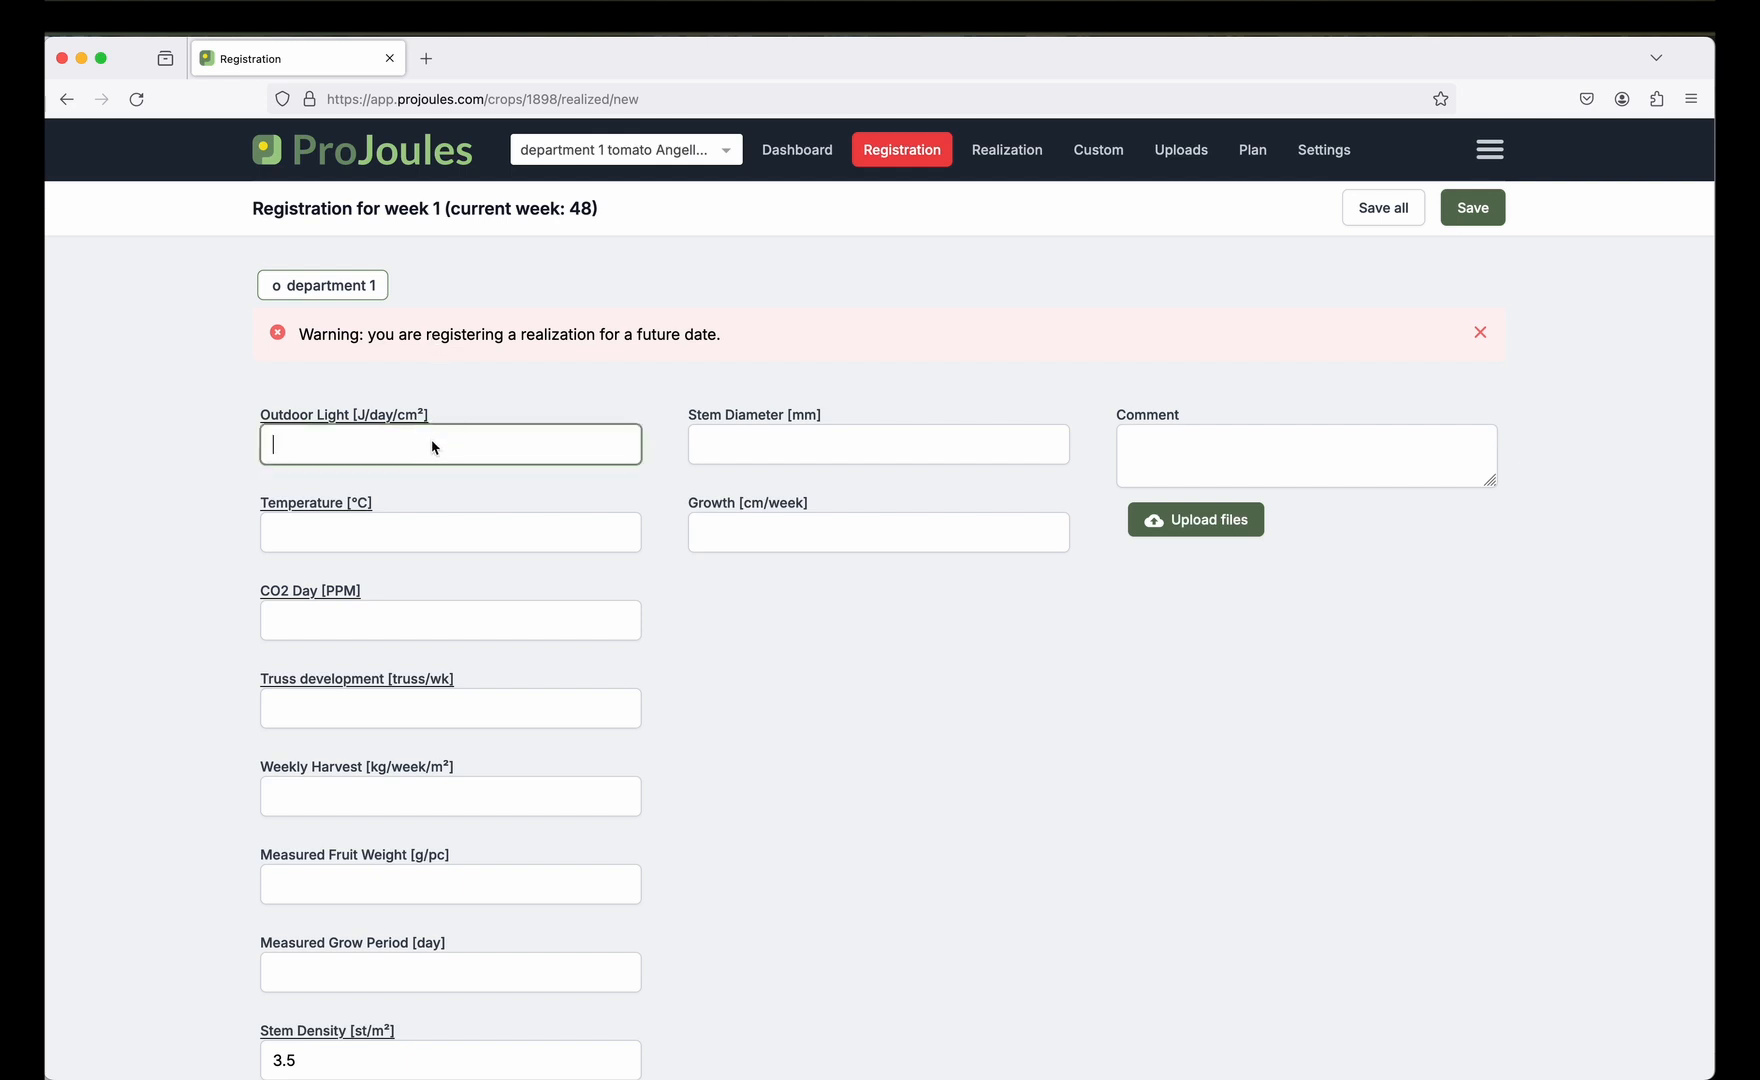
type("500")
left_click(434, 537)
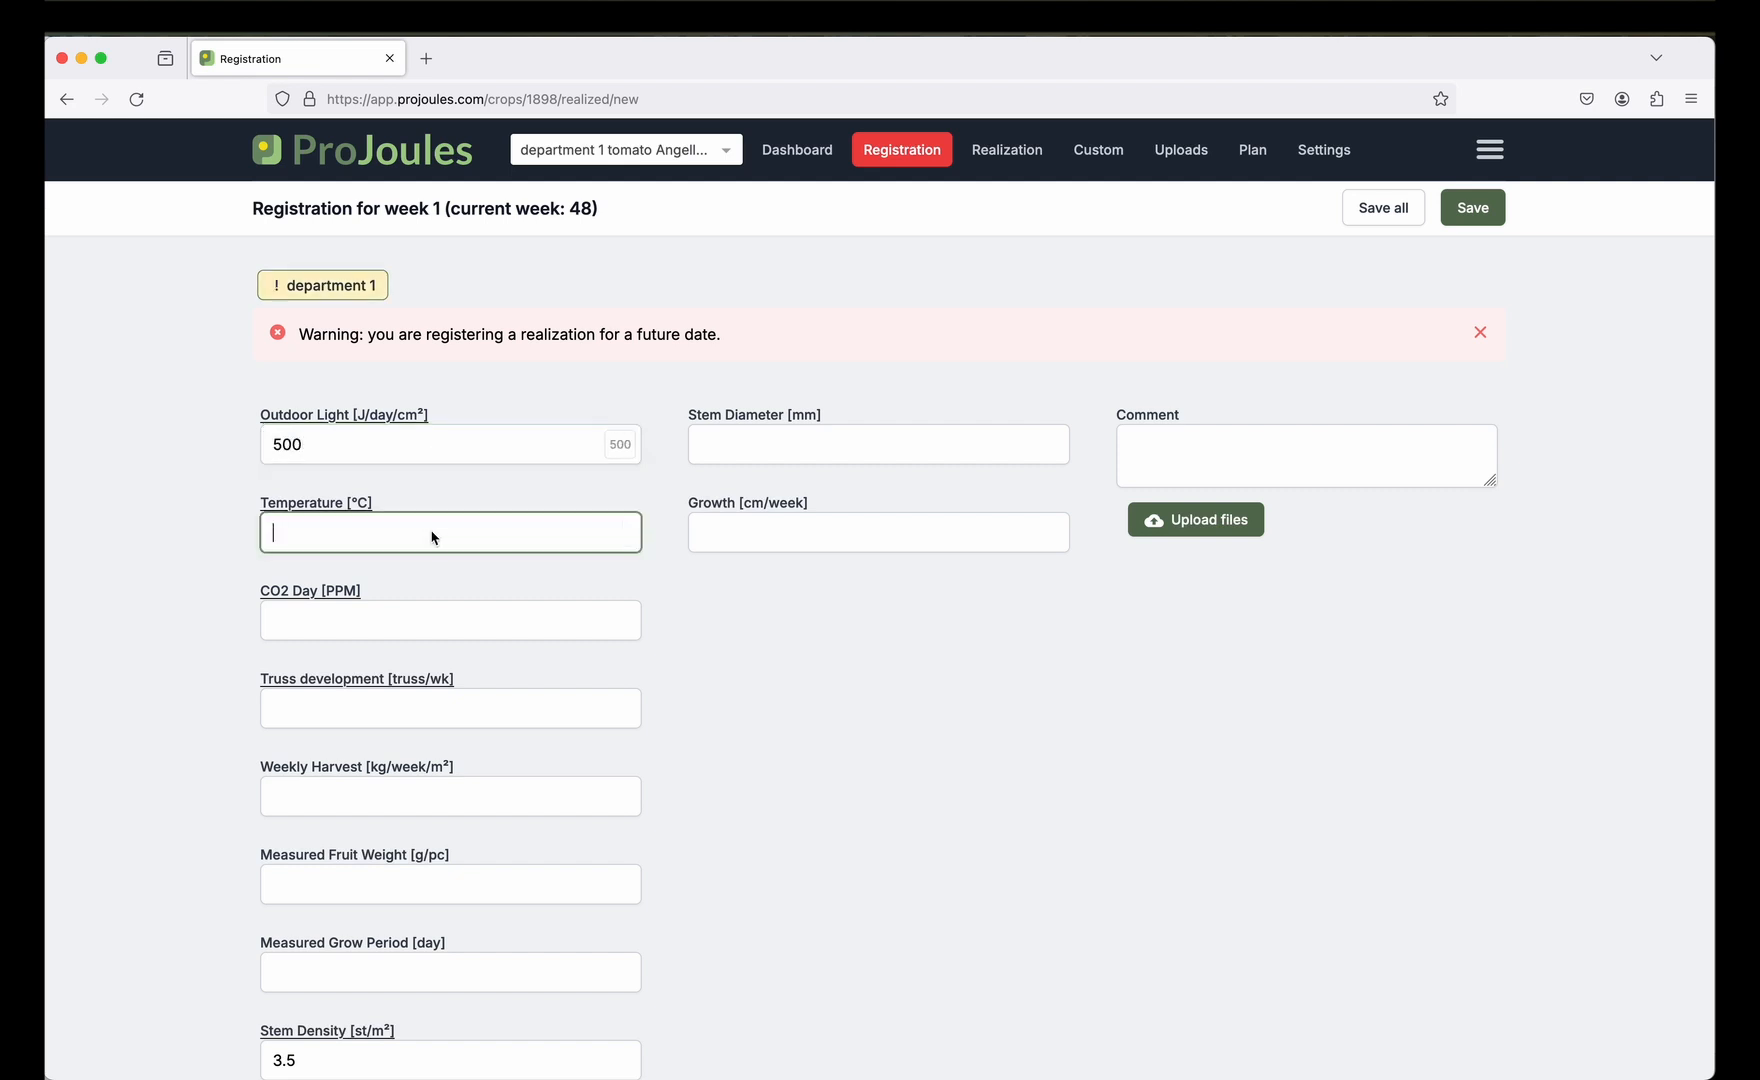
type("18")
left_click(408, 631)
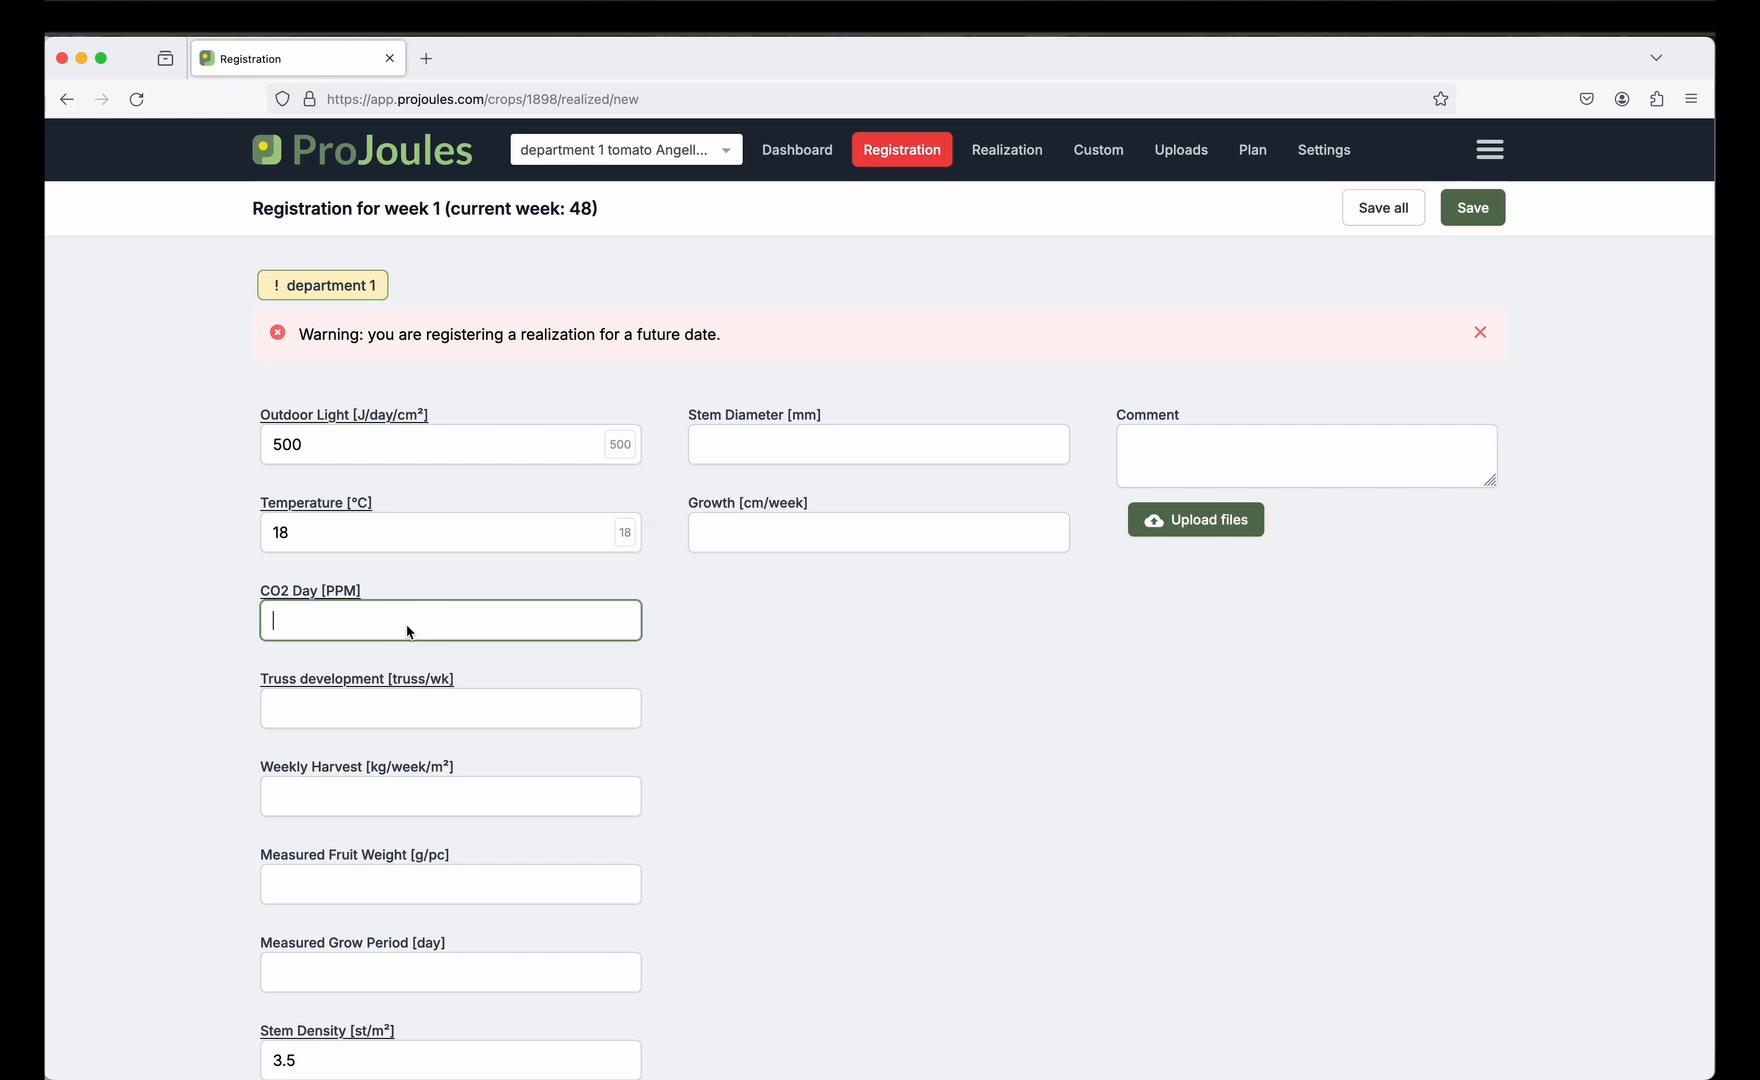
type("420")
Enter truss development 1 and zero harvest, fruit weight and grow period, then save.
scroll(383, 643, "down", 3)
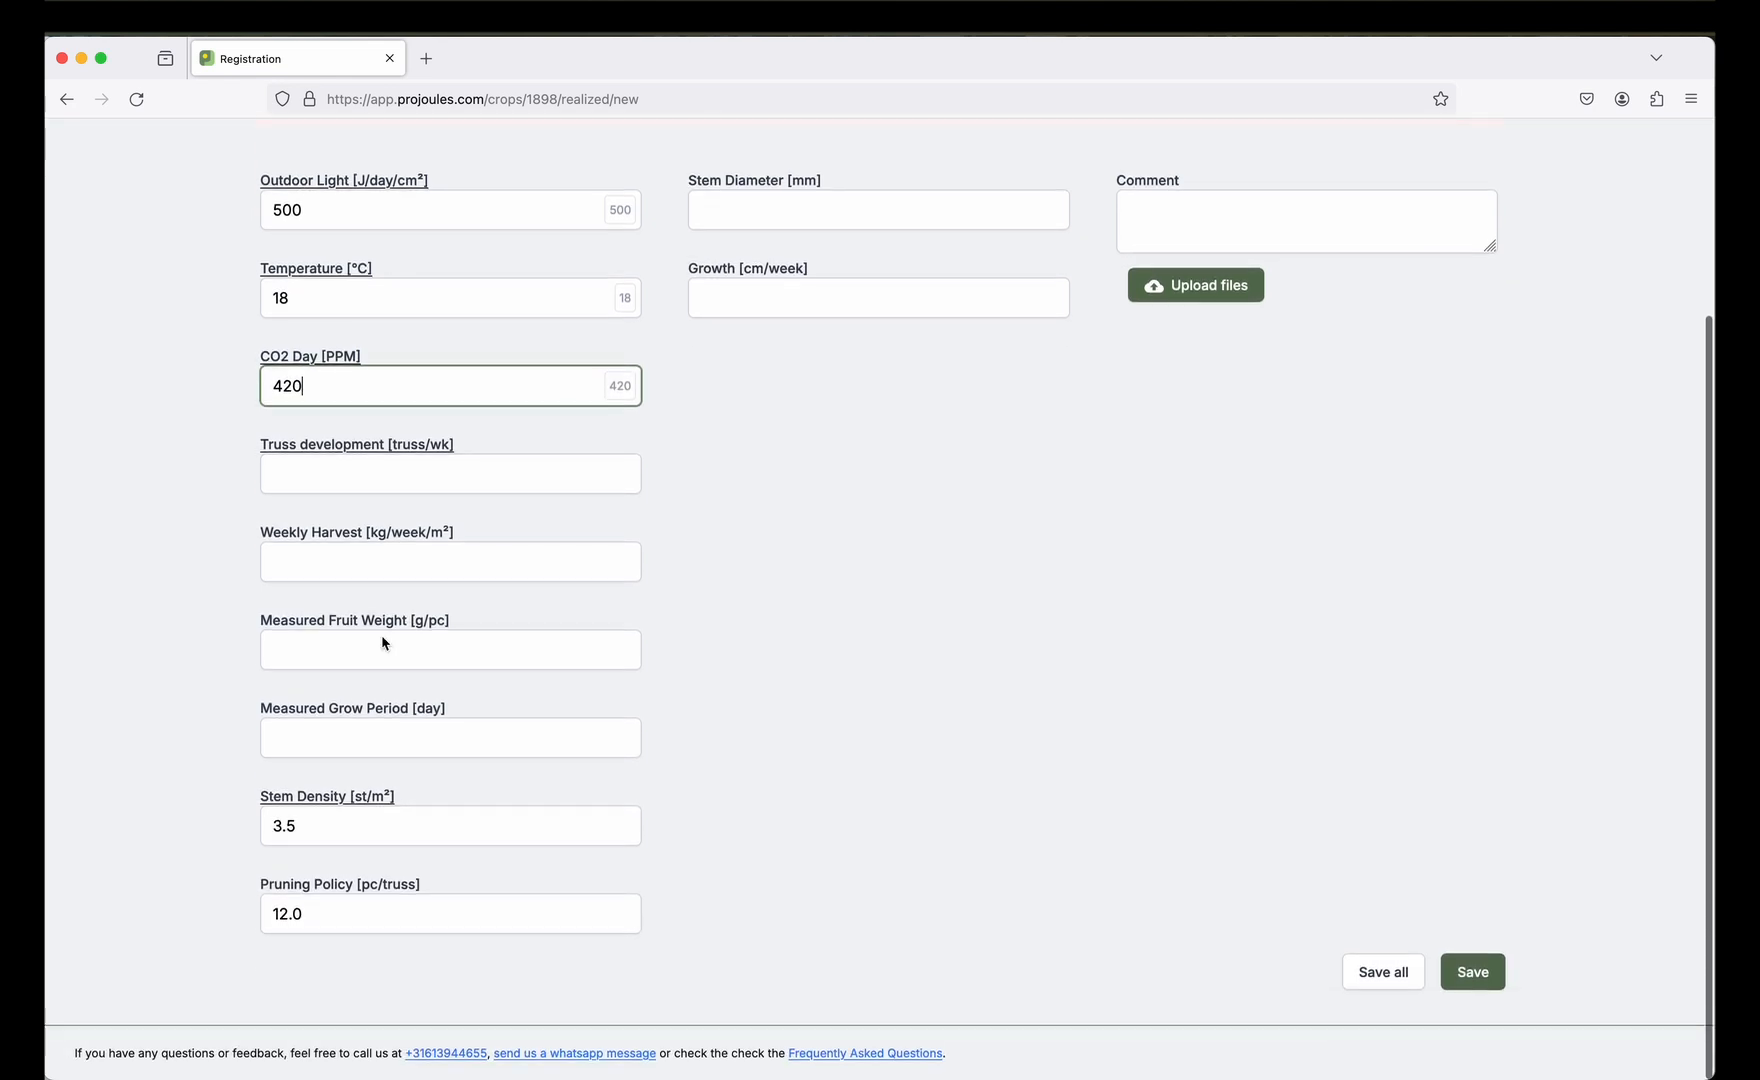
left_click(390, 488)
type("1")
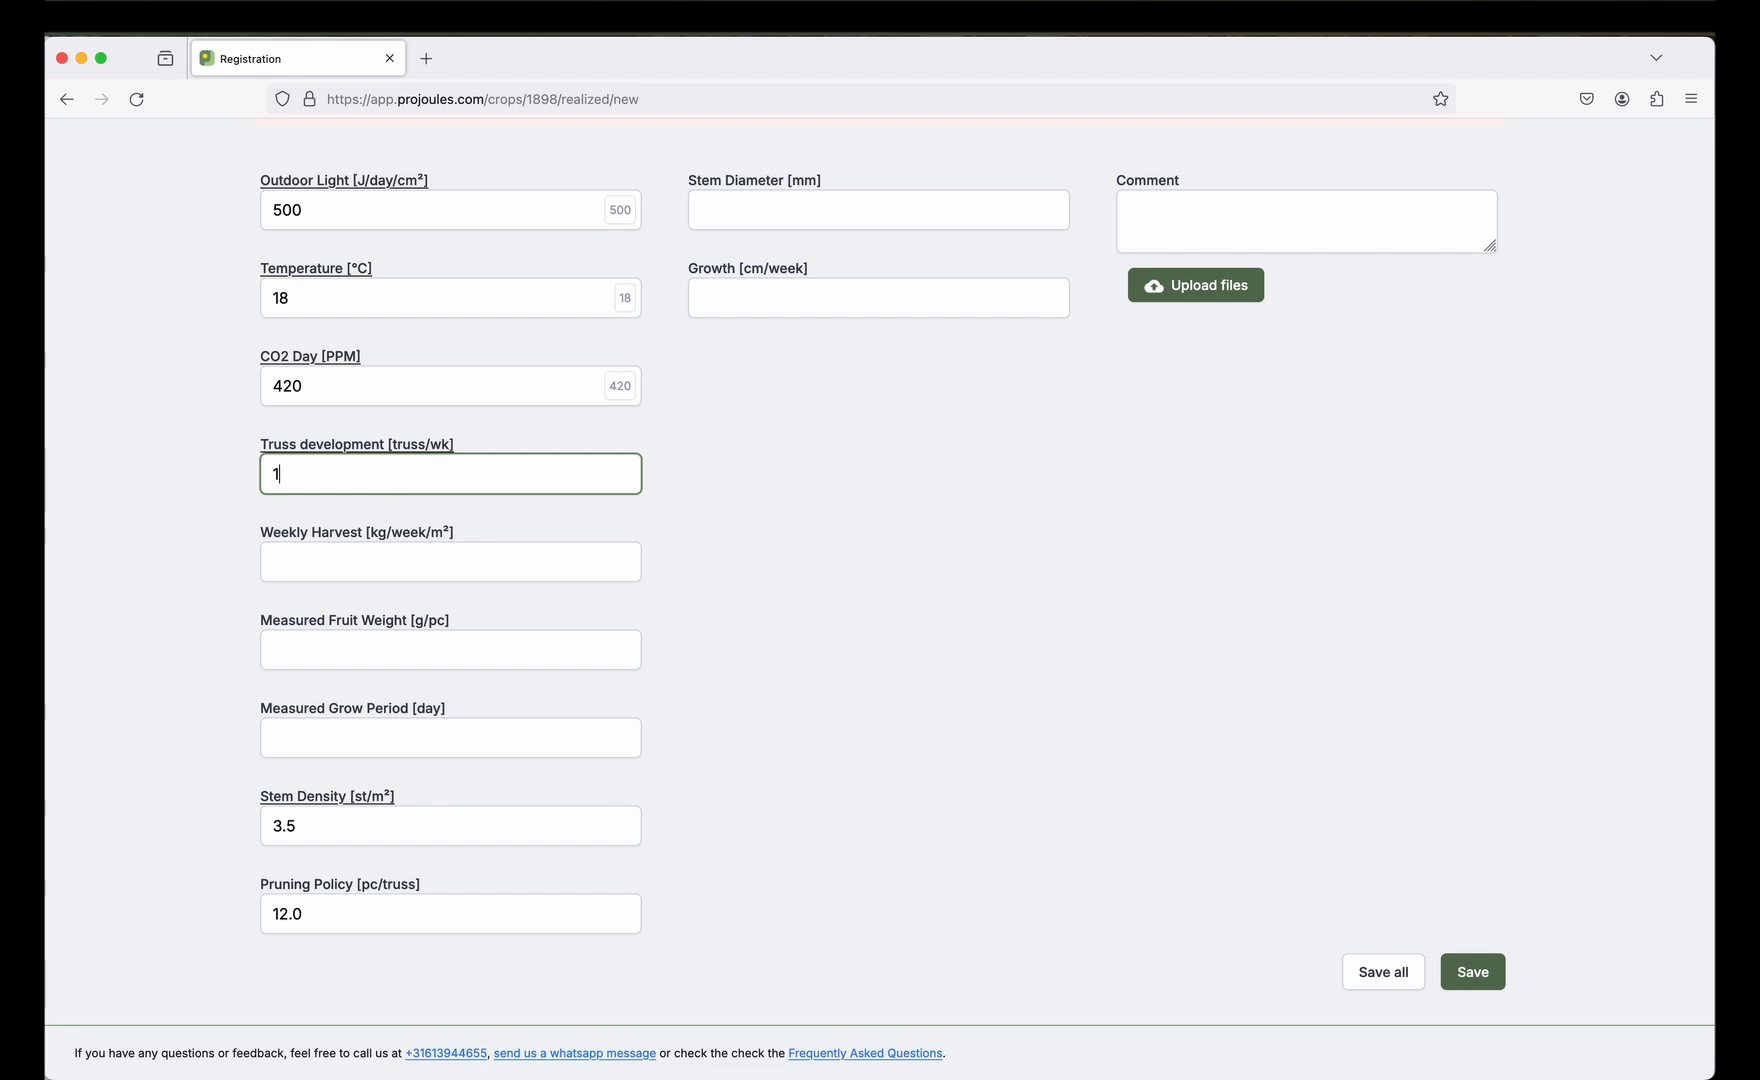
left_click(383, 562)
type("0")
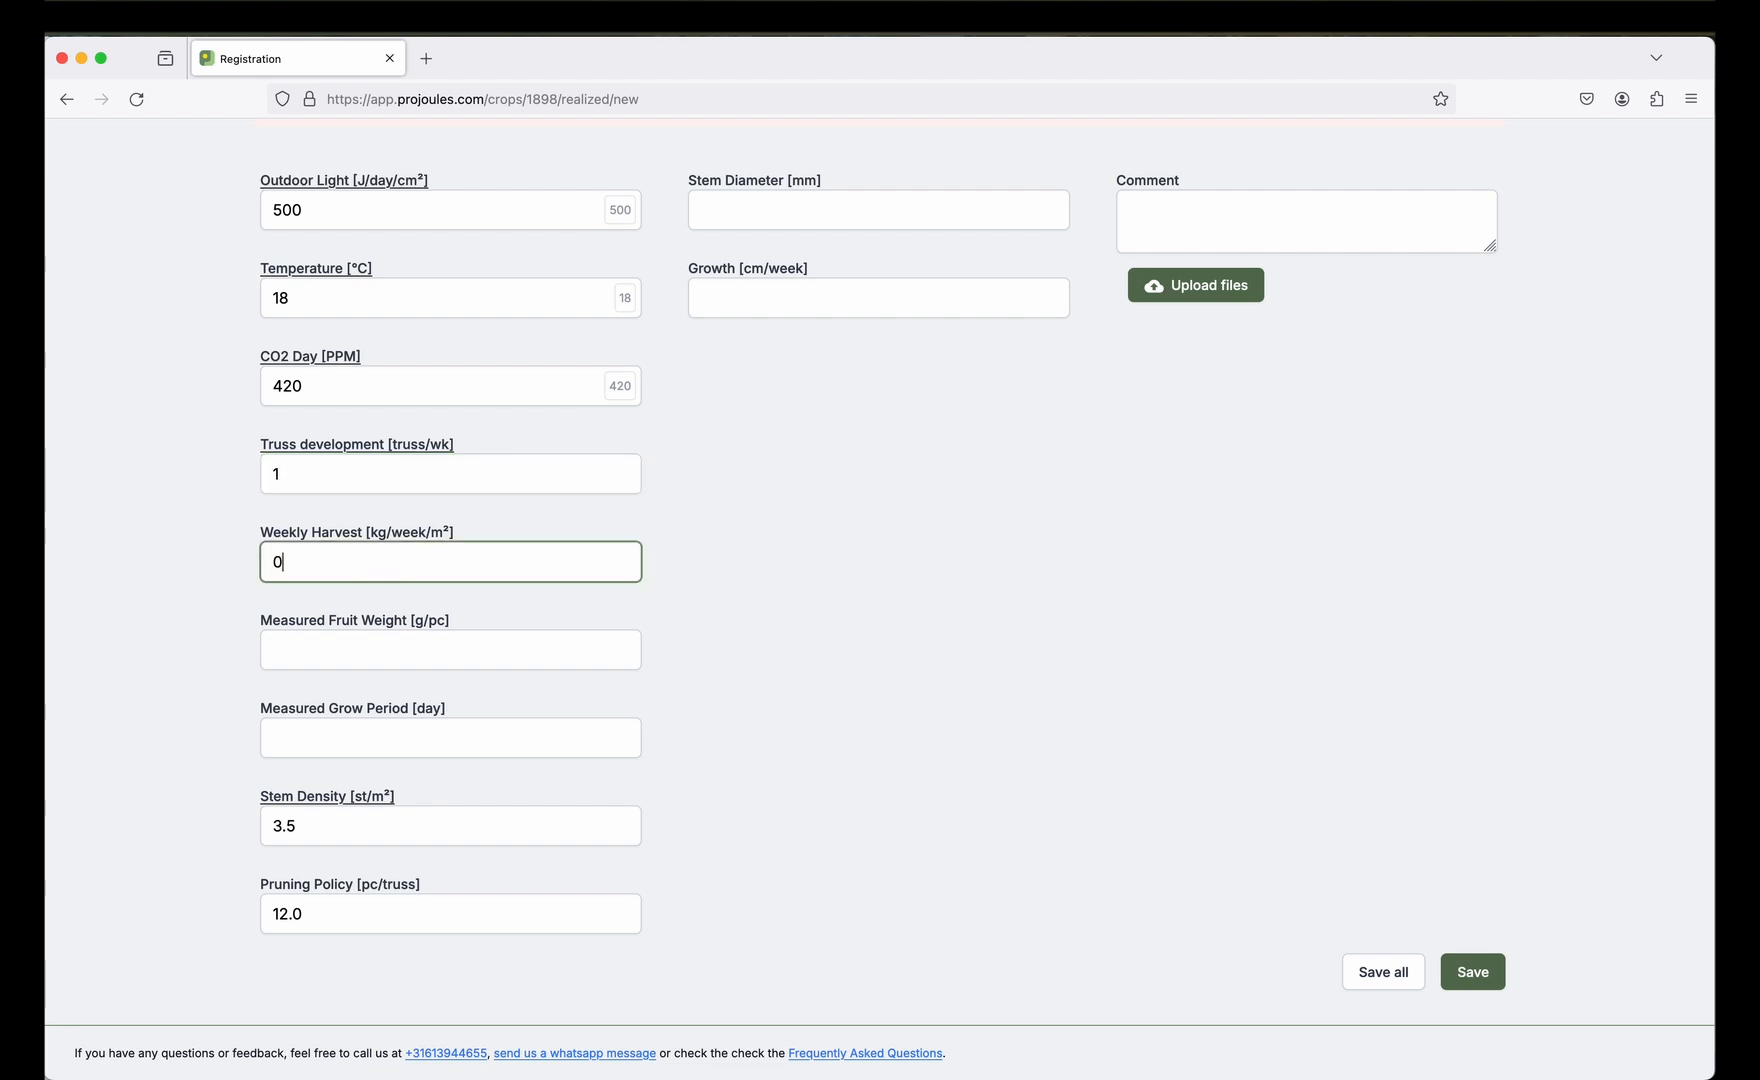
left_click(393, 664)
type("0")
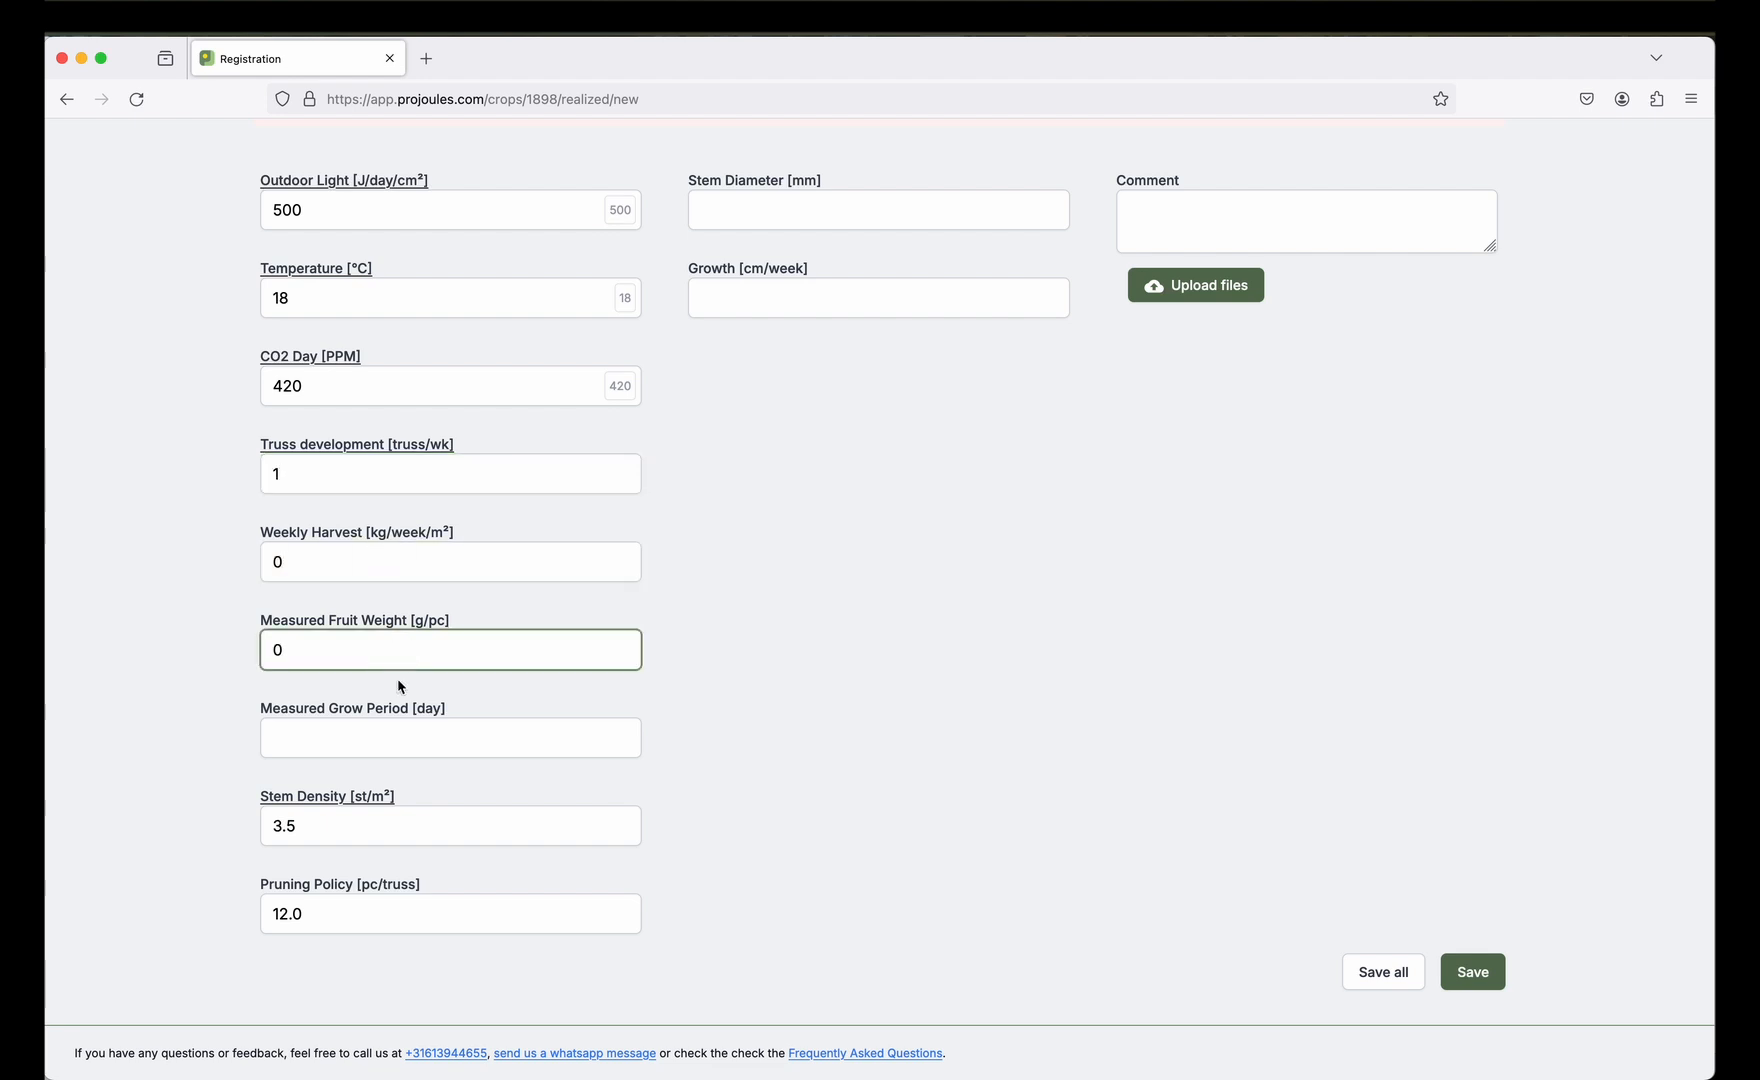
left_click(408, 745)
type("0")
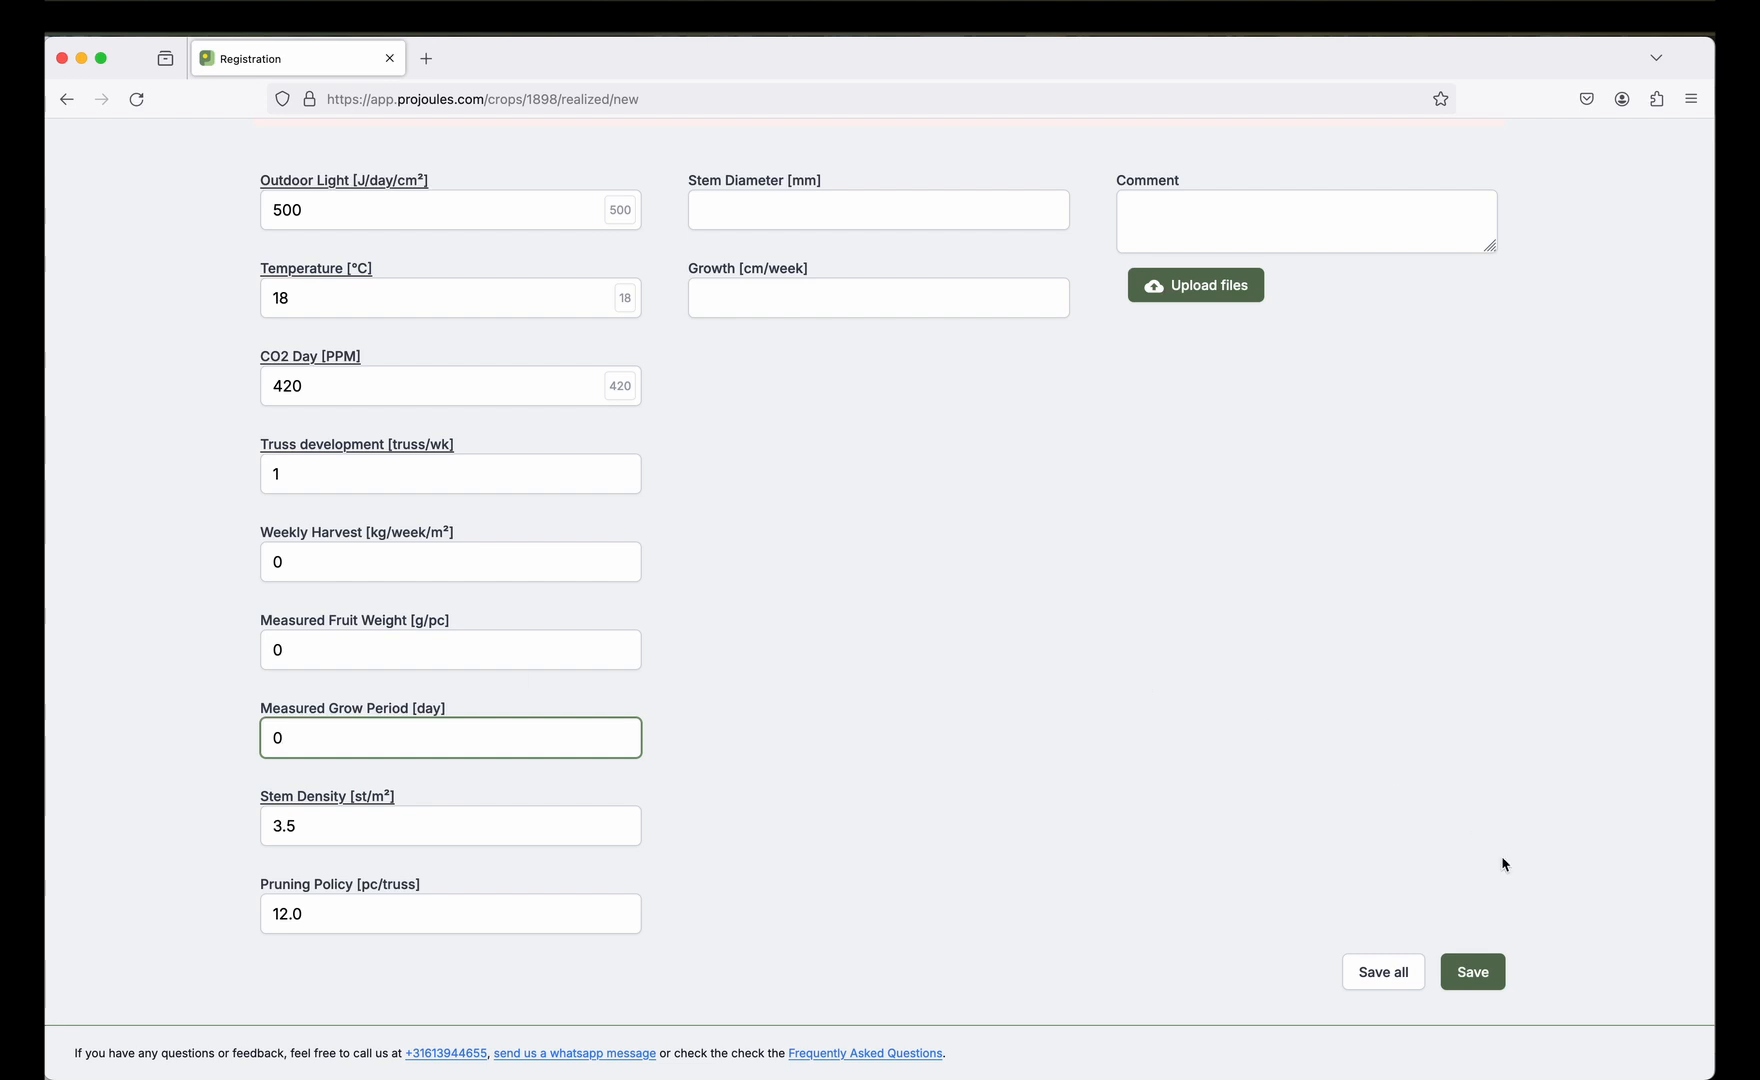
left_click(1485, 976)
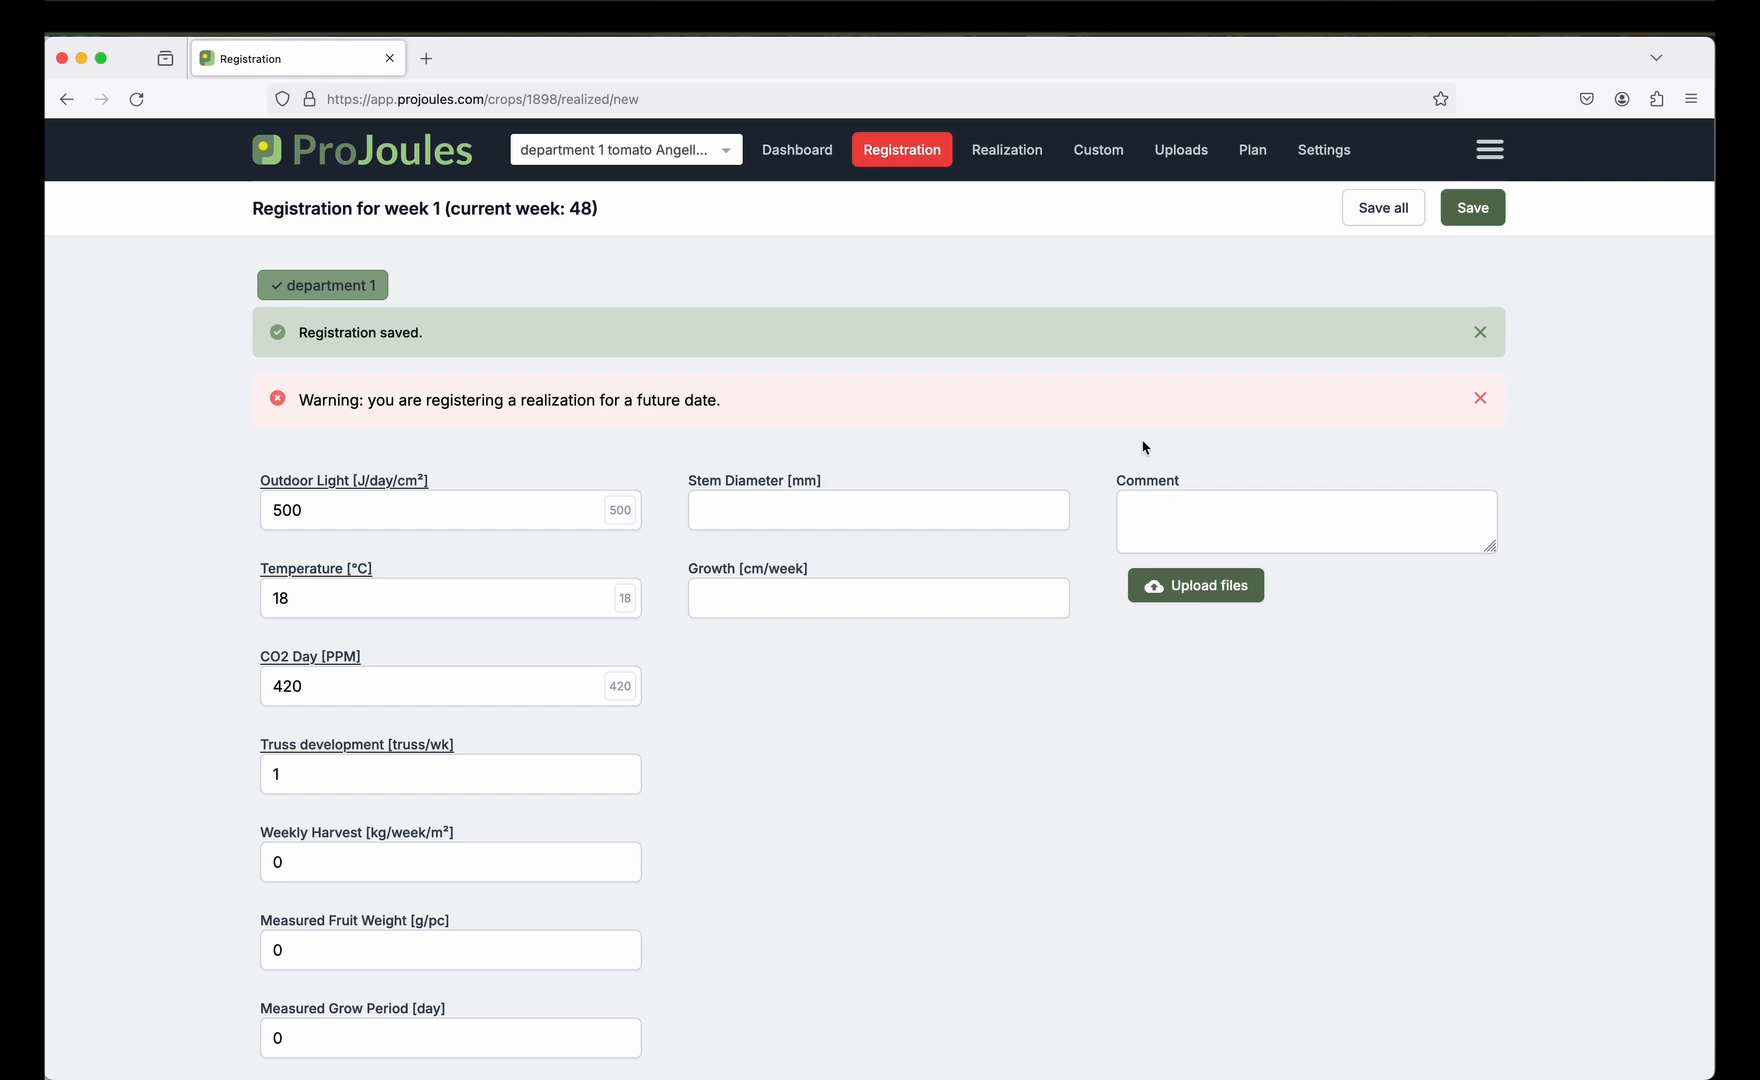
Show the Realization table listing week 1's registered values.
left_click(995, 155)
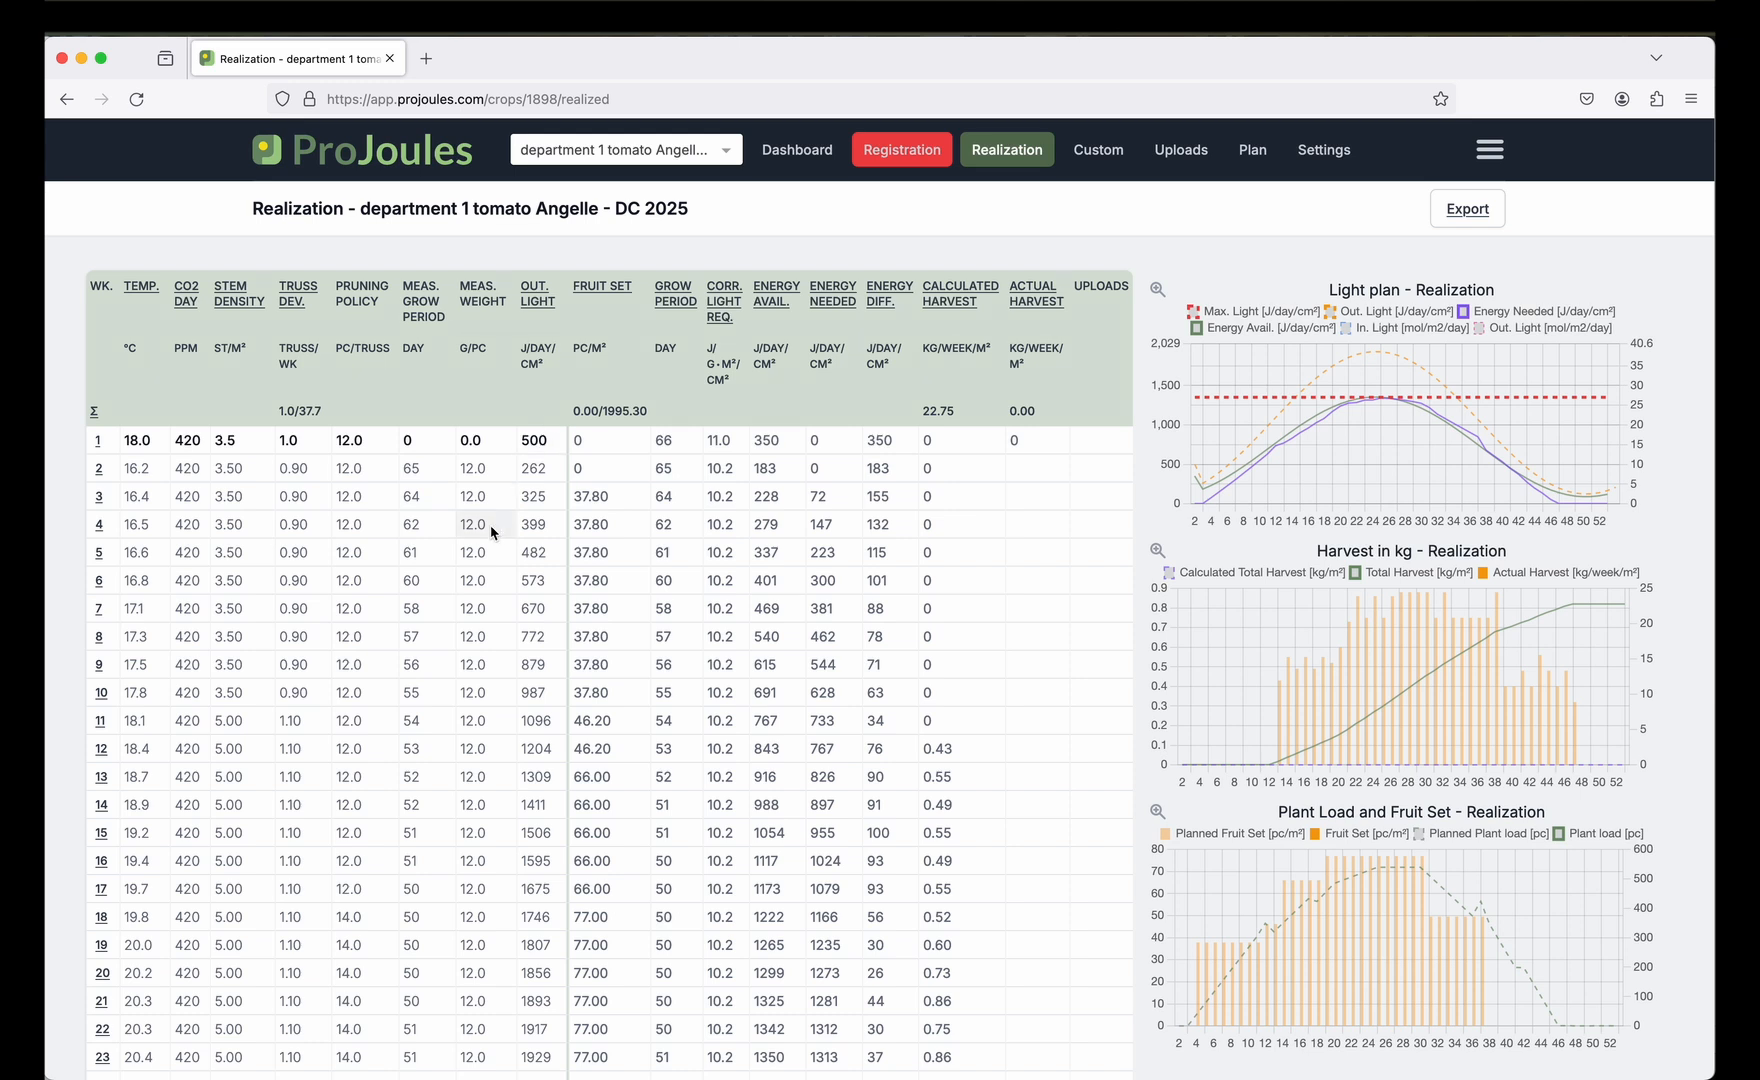
Register week 2 with outdoor light 600, 18 °C, CO2 420 and truss development 1.
left_click(99, 469)
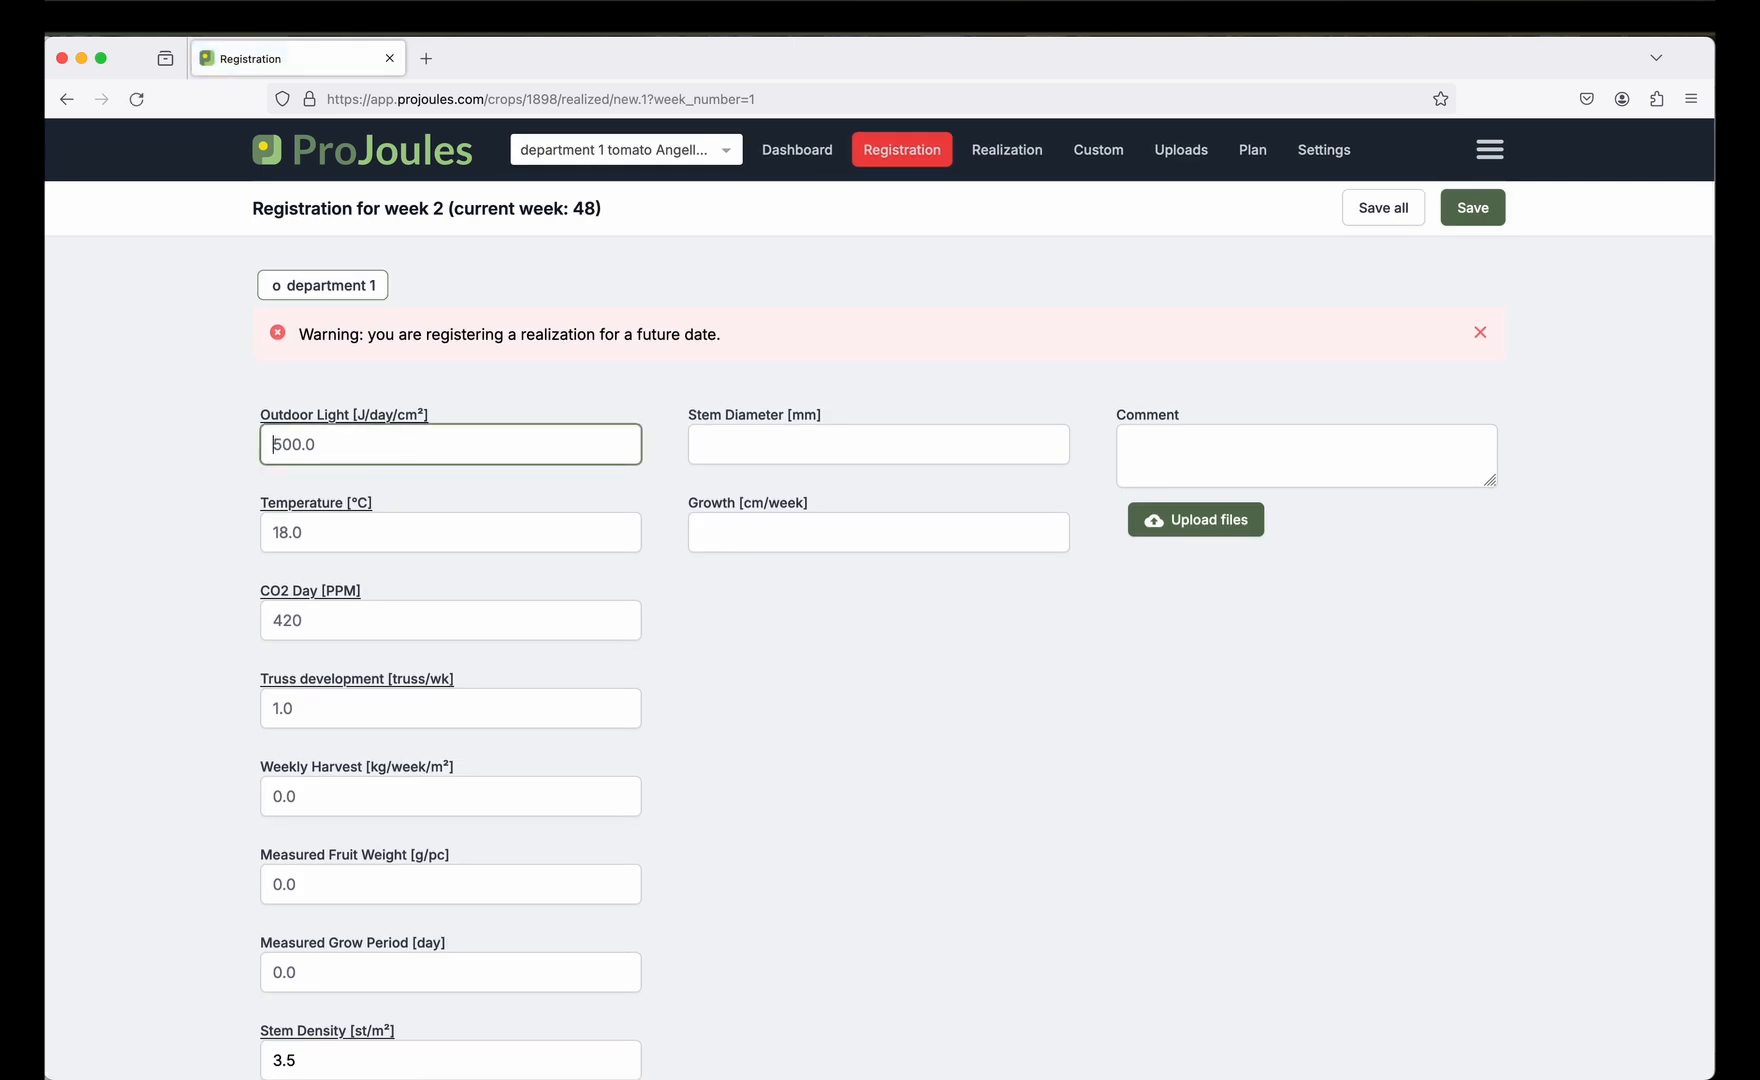
type("600")
key("Tab")
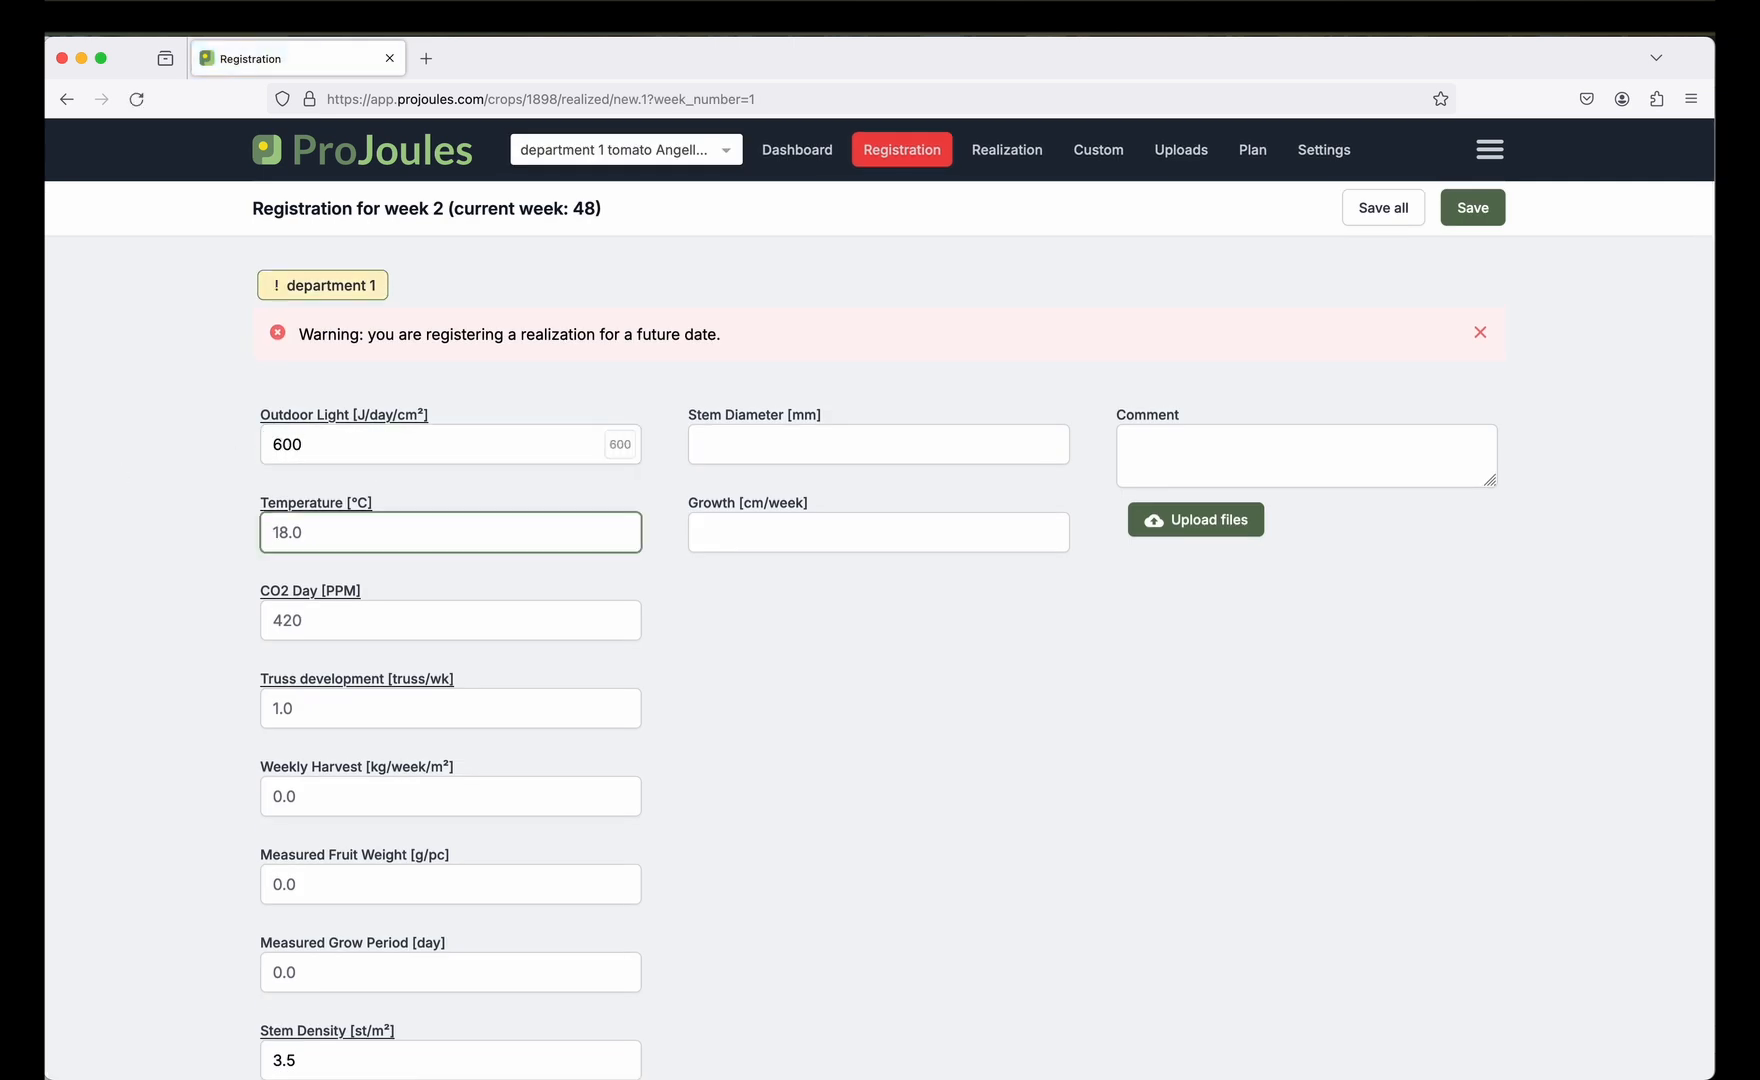
type("18")
key("Tab")
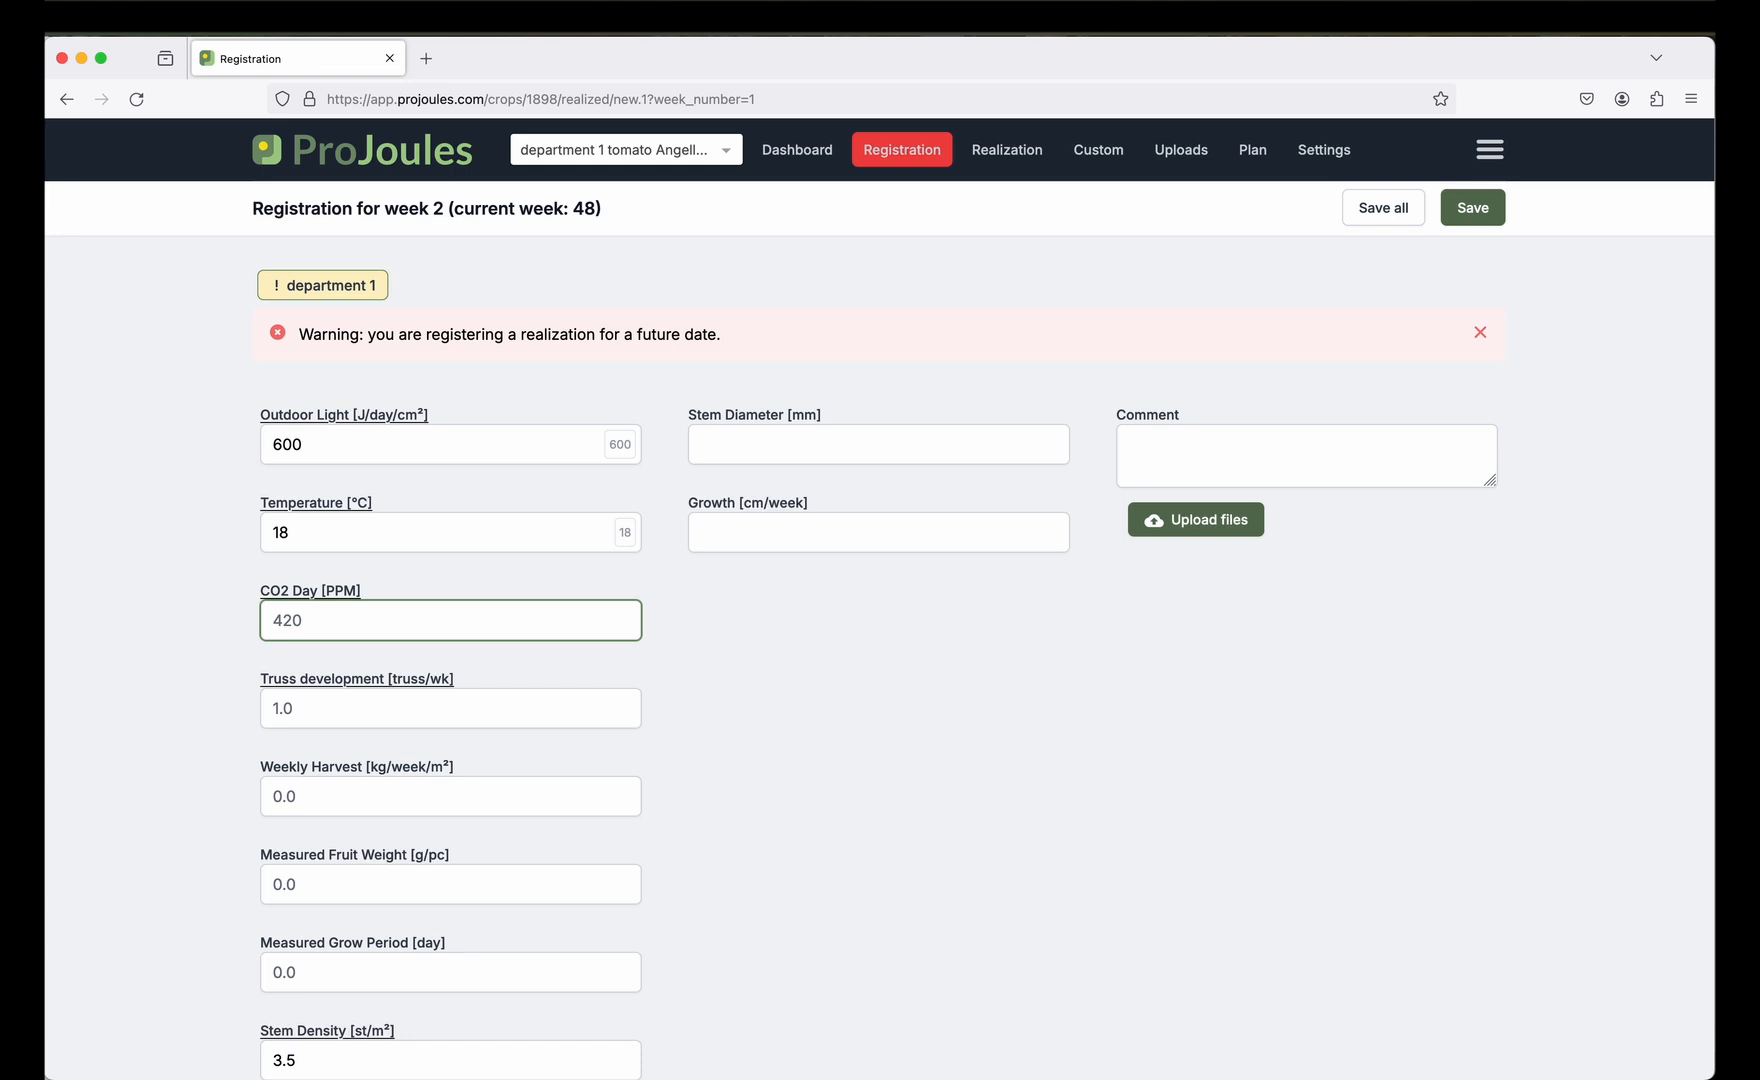
type("420")
scroll(377, 637, "down", 2)
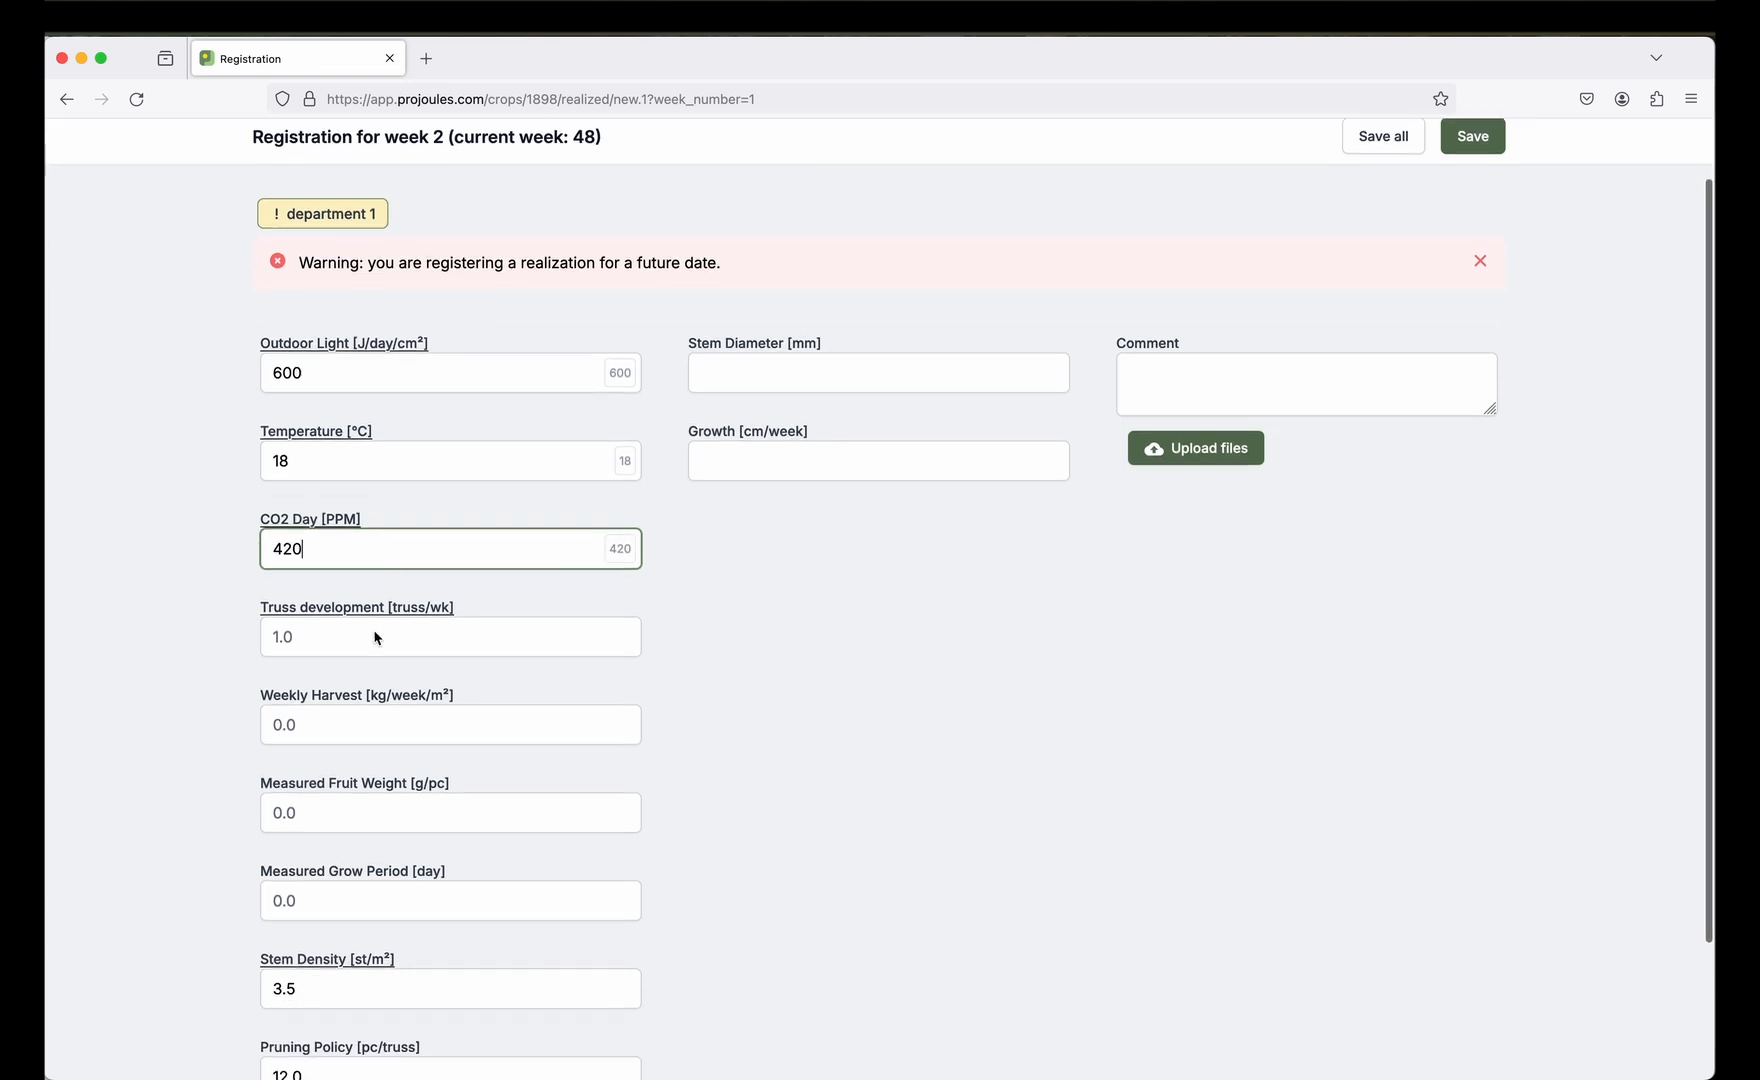
key("Tab")
type("1")
scroll(350, 865, "down", 4)
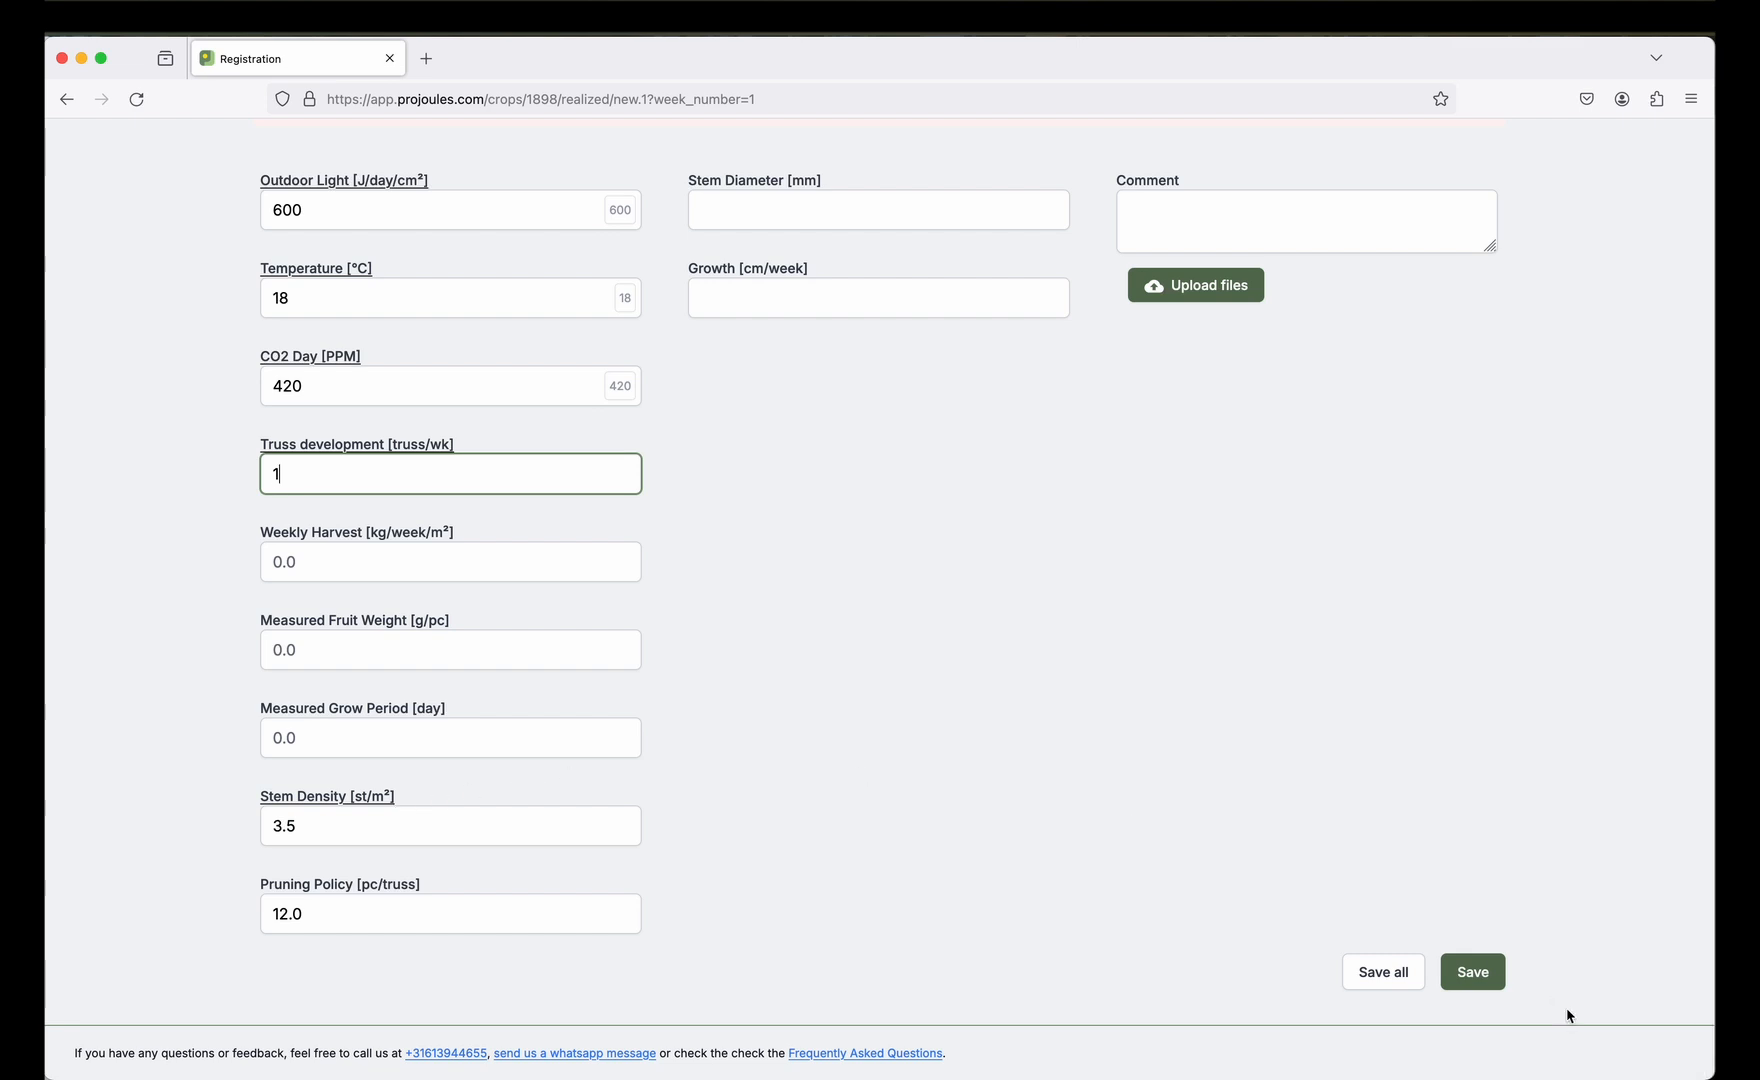
left_click(1490, 975)
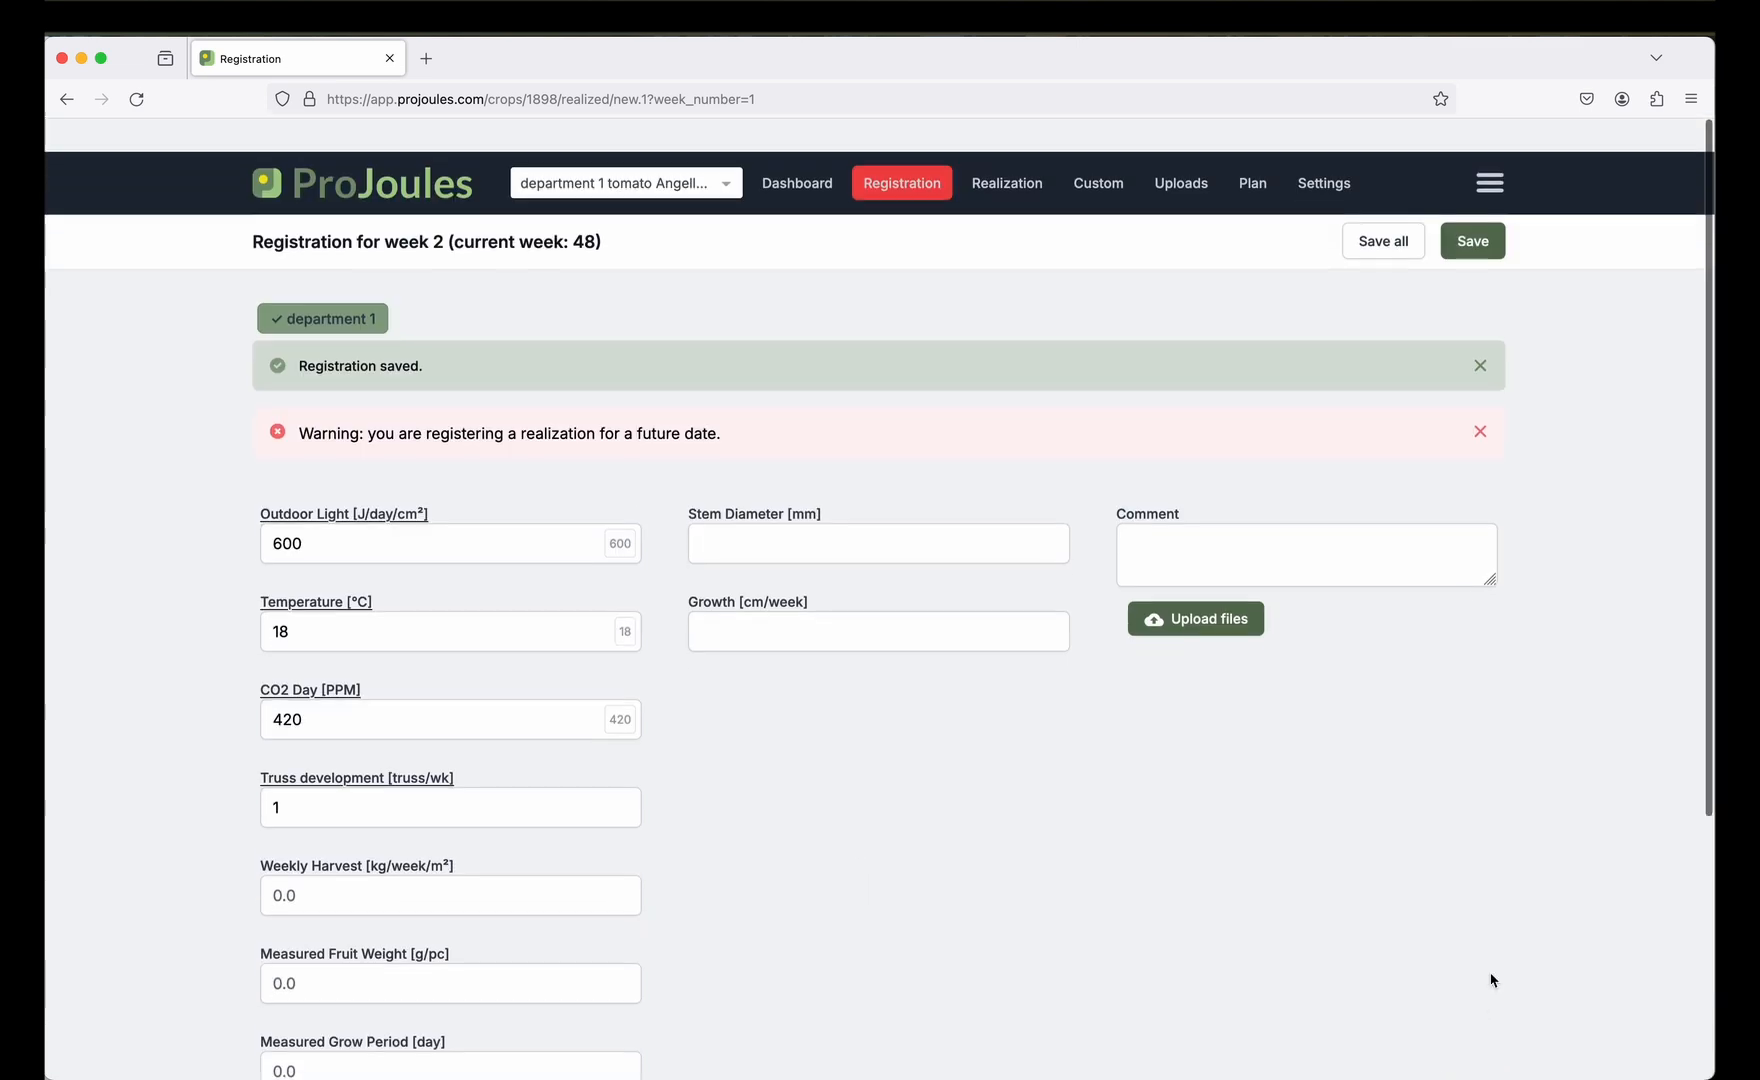
left_click(1011, 166)
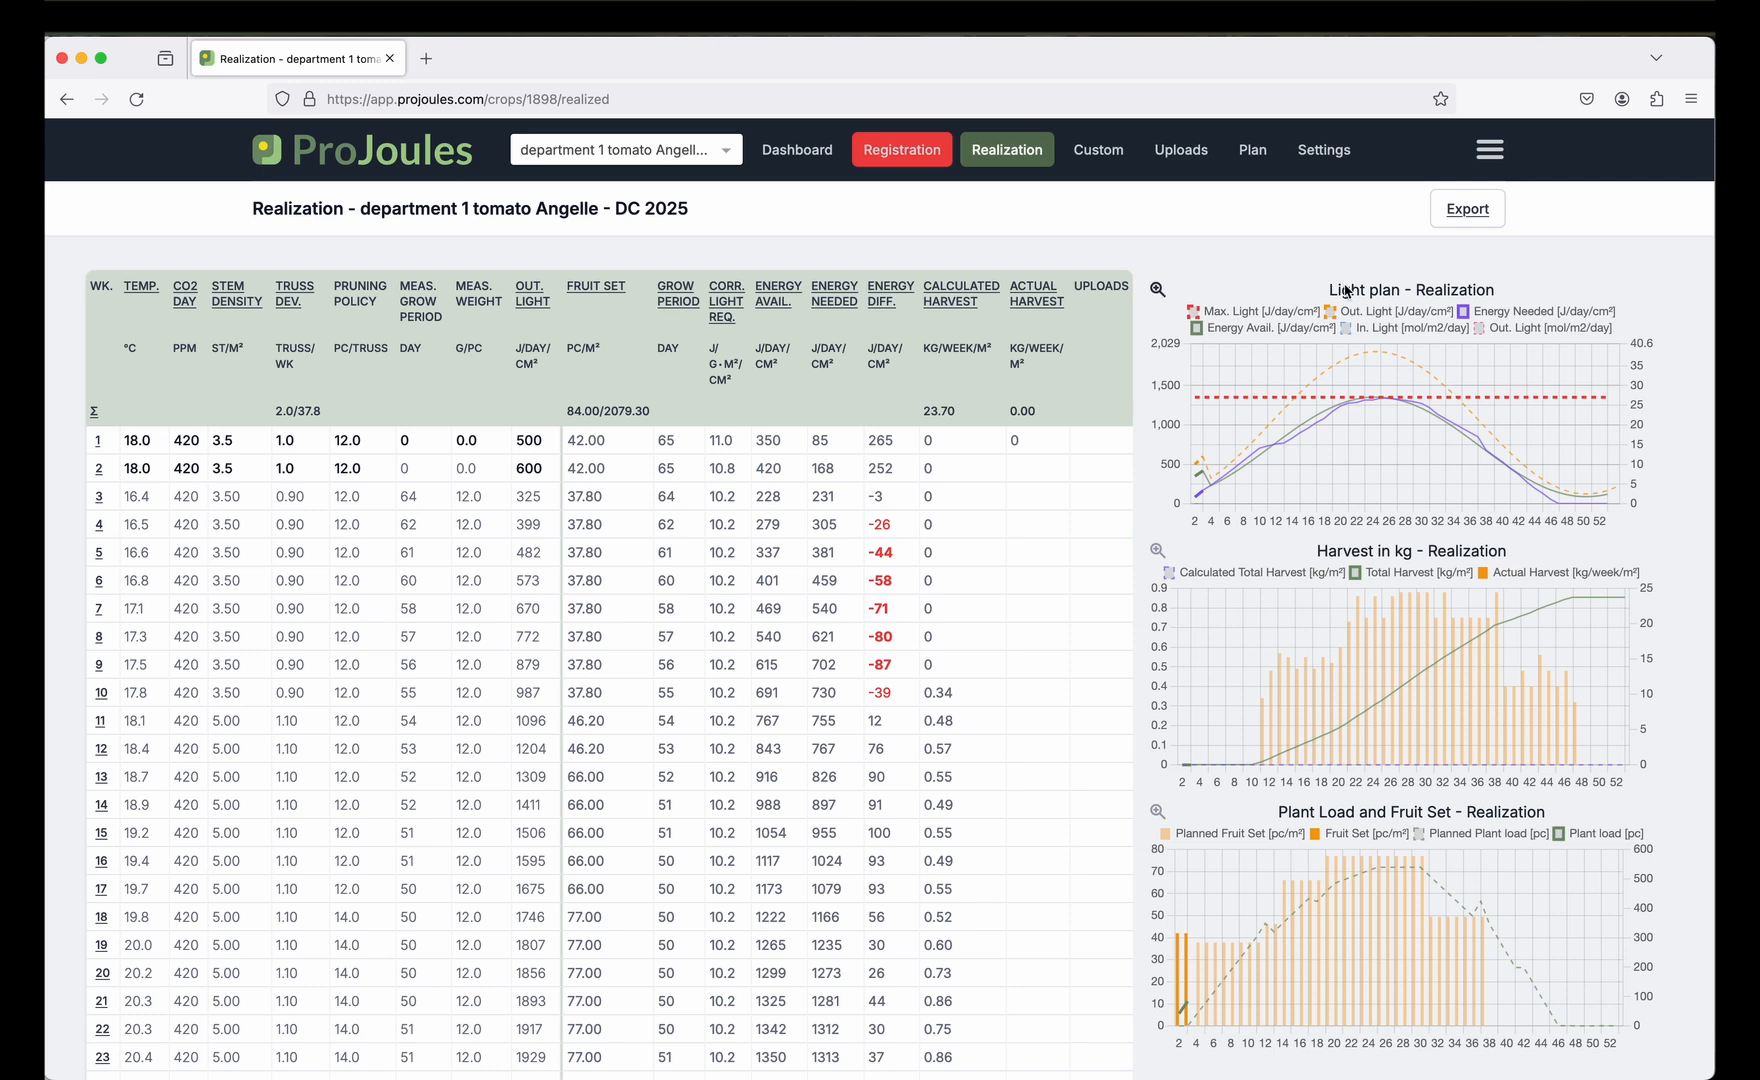
Inspect the week 2 values on the Light plan - Realization chart.
mouse_move(1220, 472)
left_click(1159, 289)
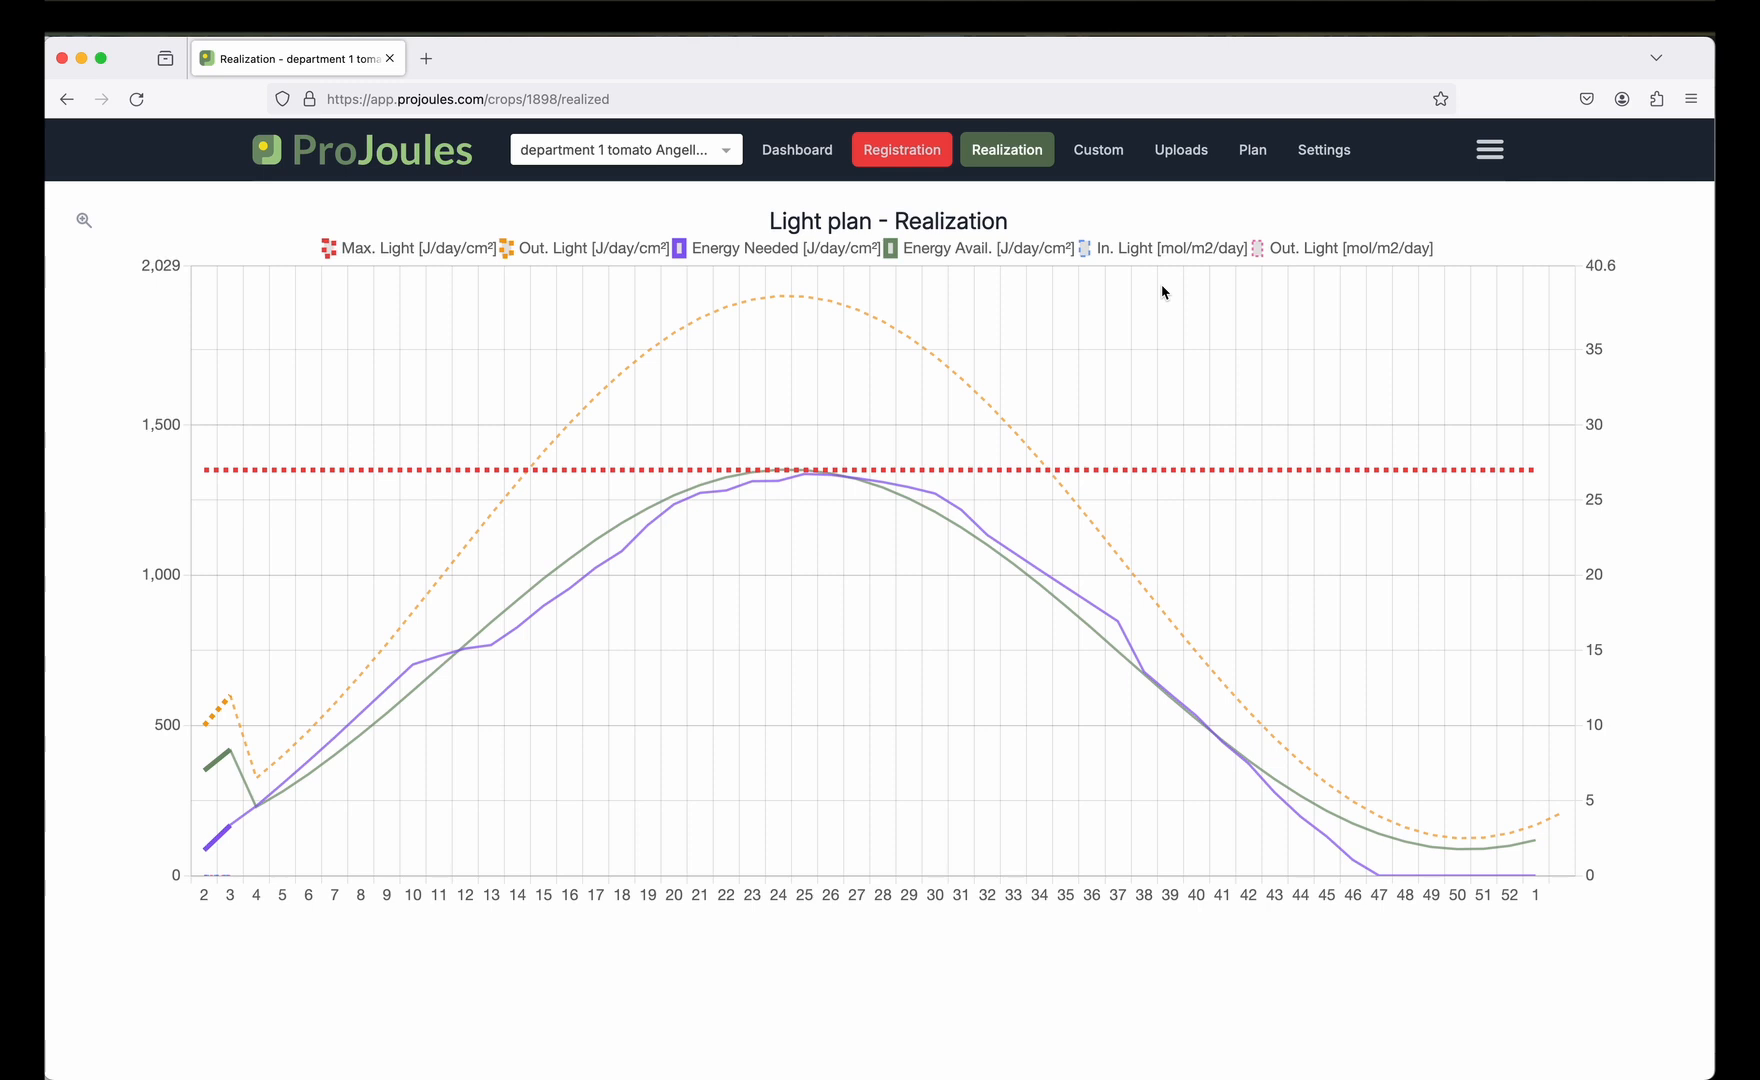
left_click(84, 222)
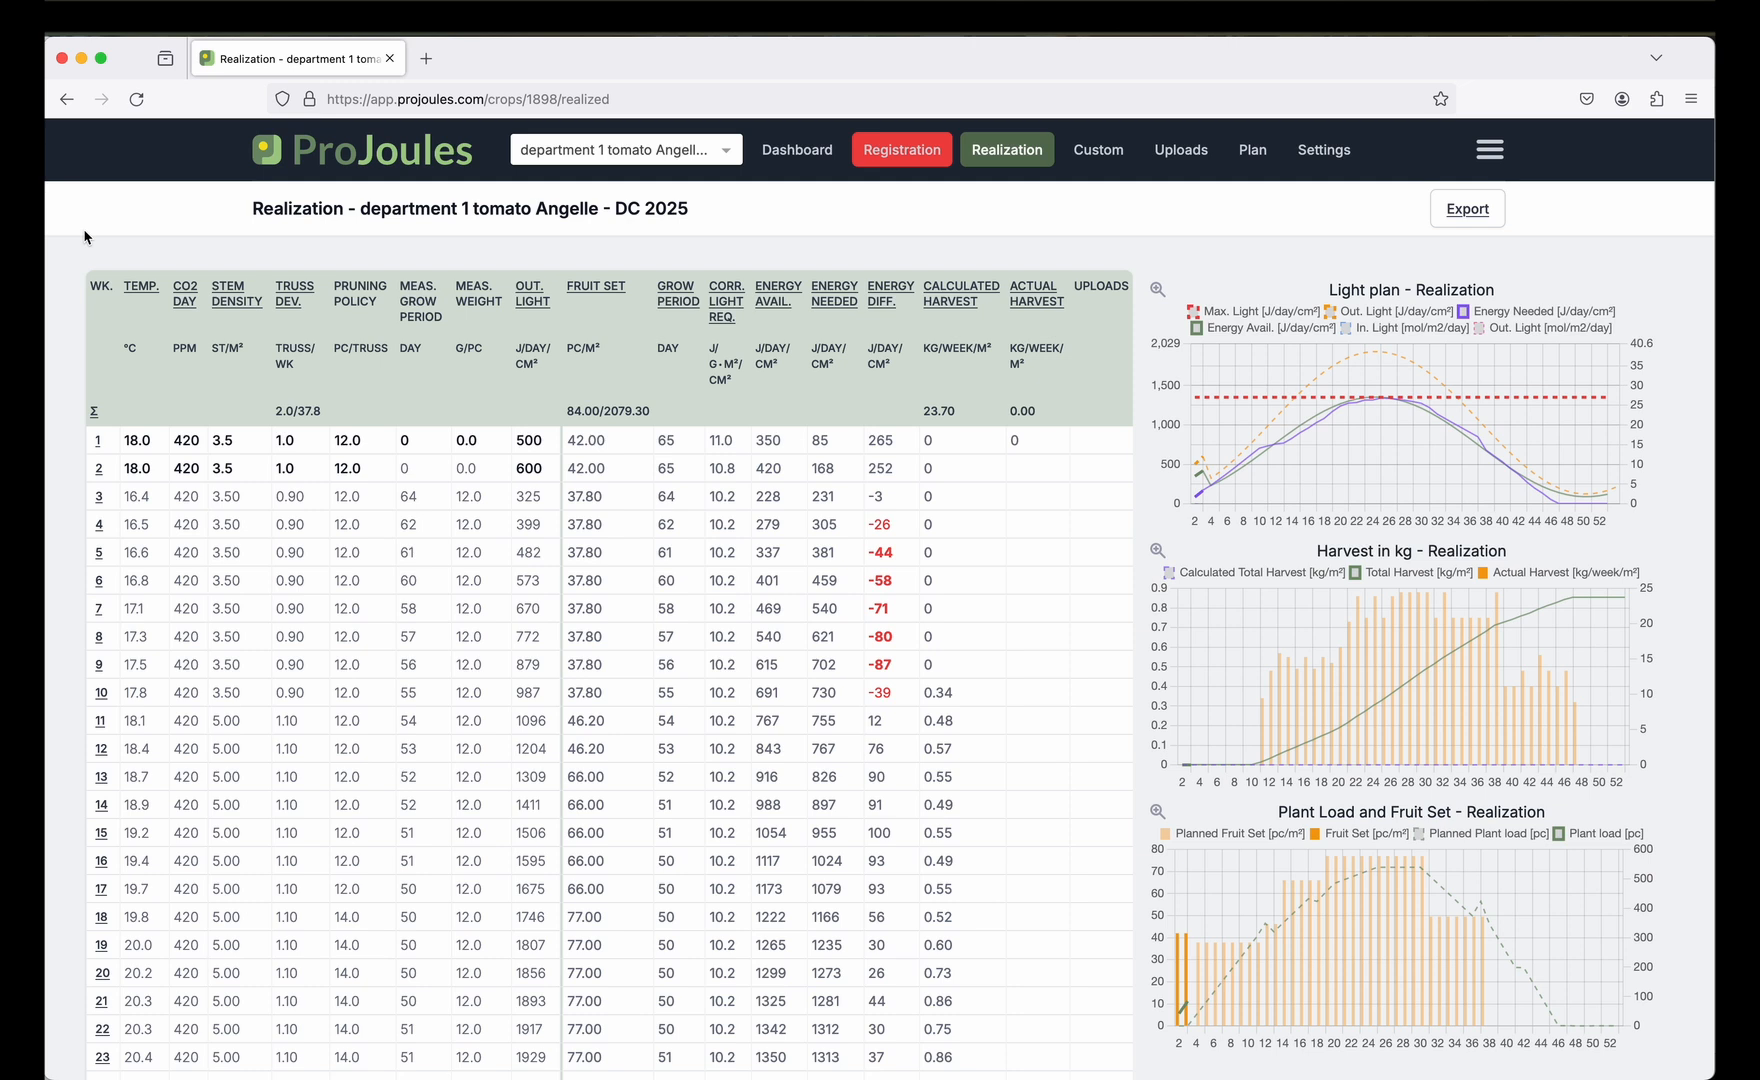
Review the dashboard: outside light 213500 vs 372547 J/cm², harvest 0.0 vs 22.7 kg/m².
left_click(784, 165)
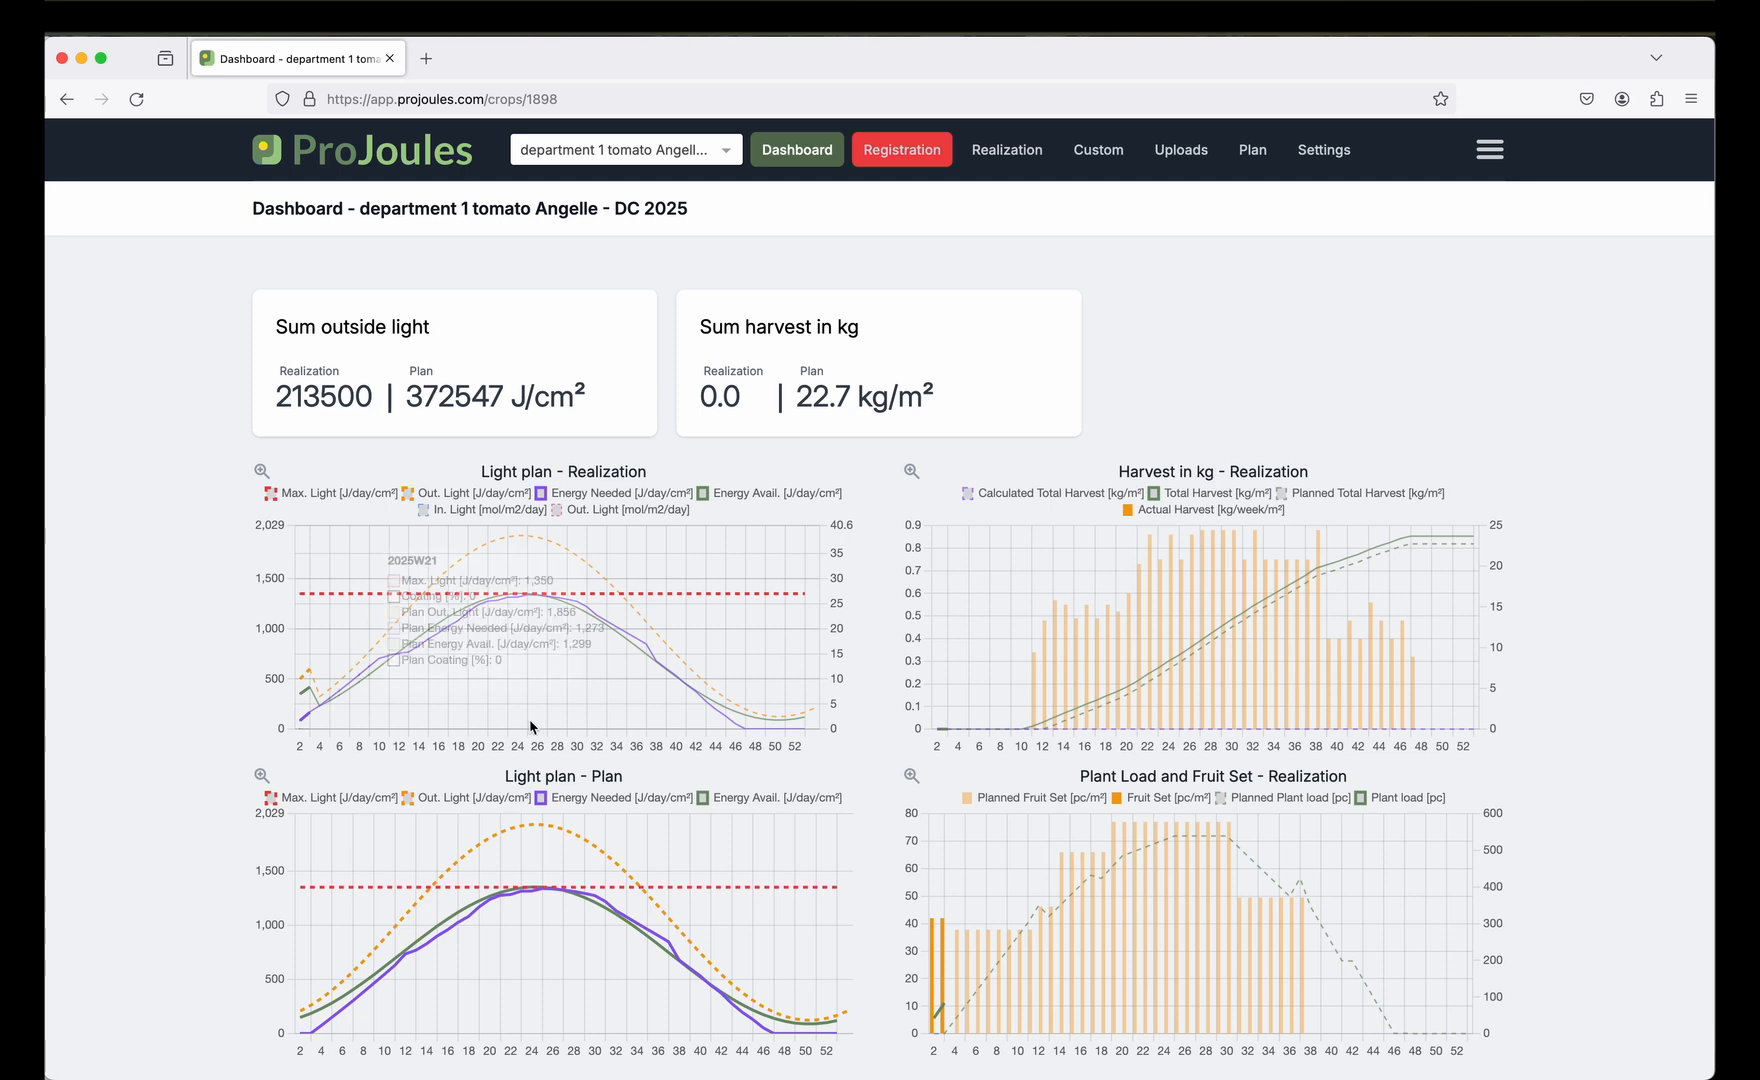
mouse_move(1453, 621)
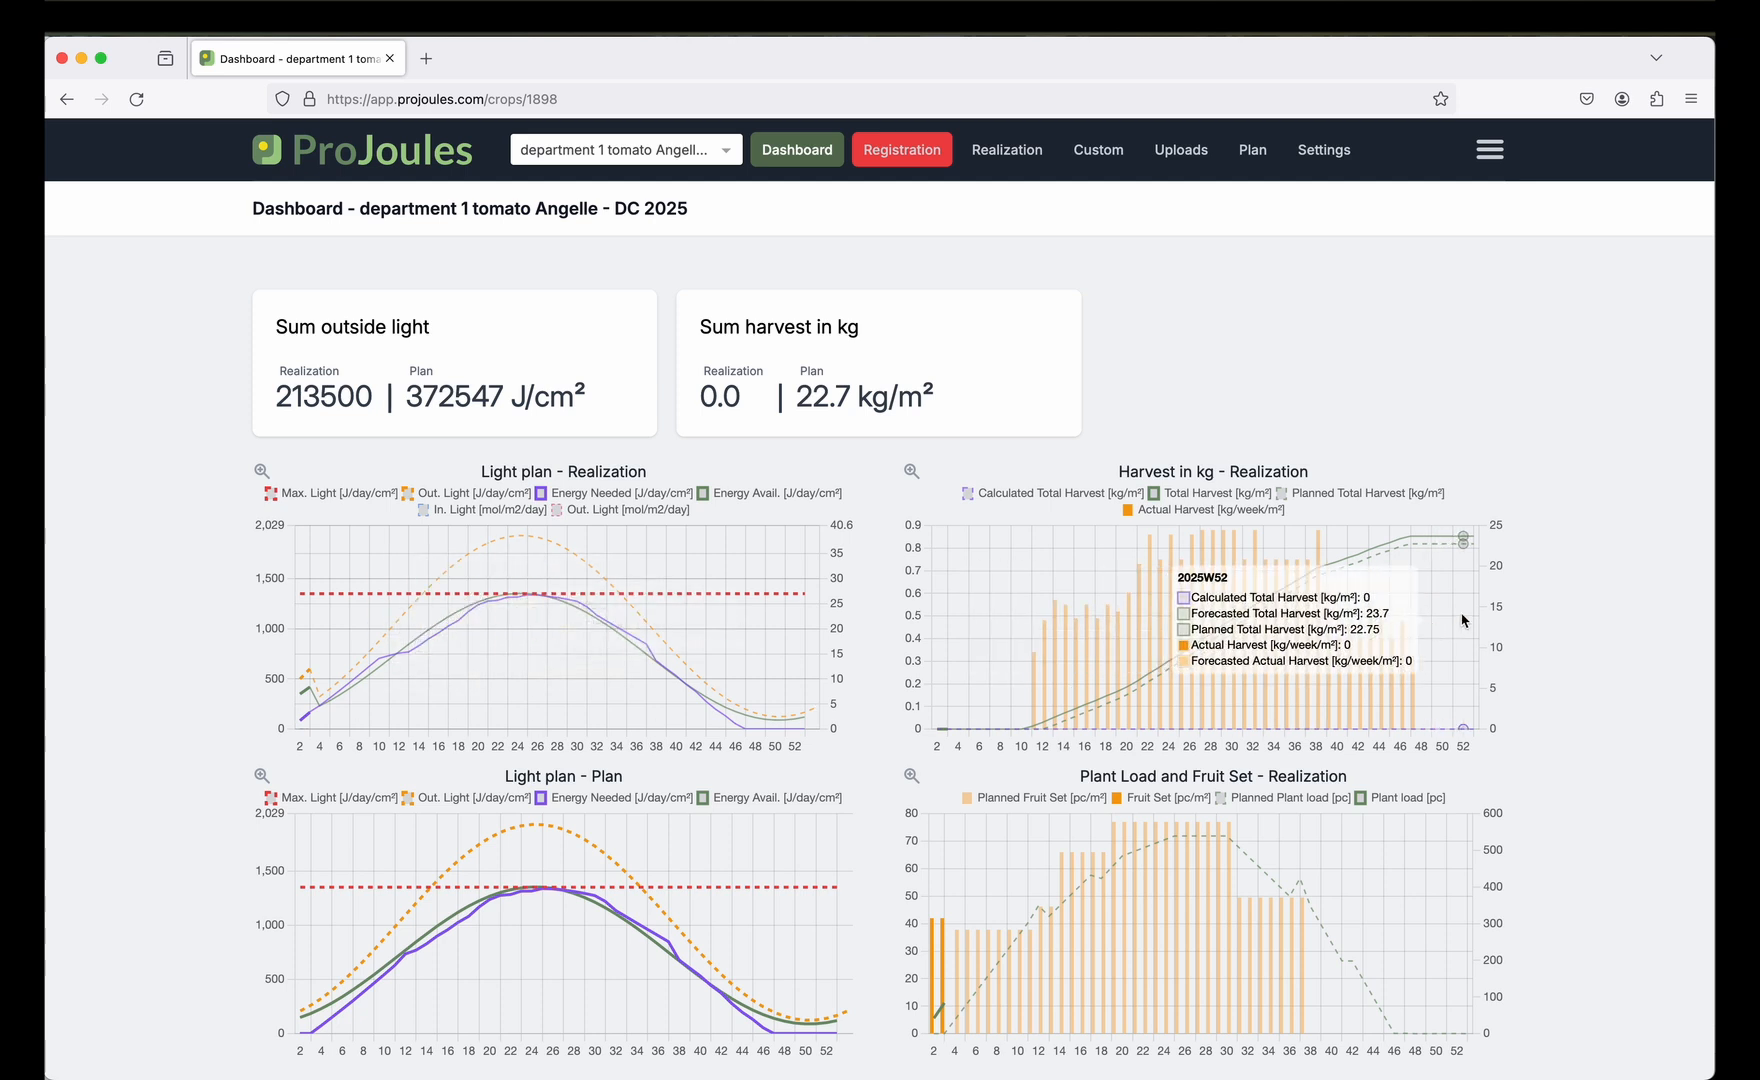